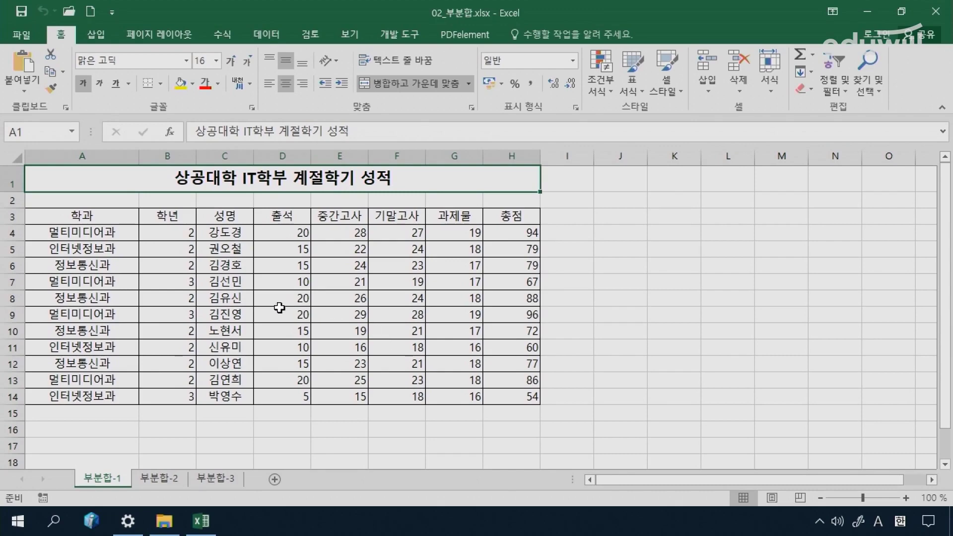
left_click(112, 215)
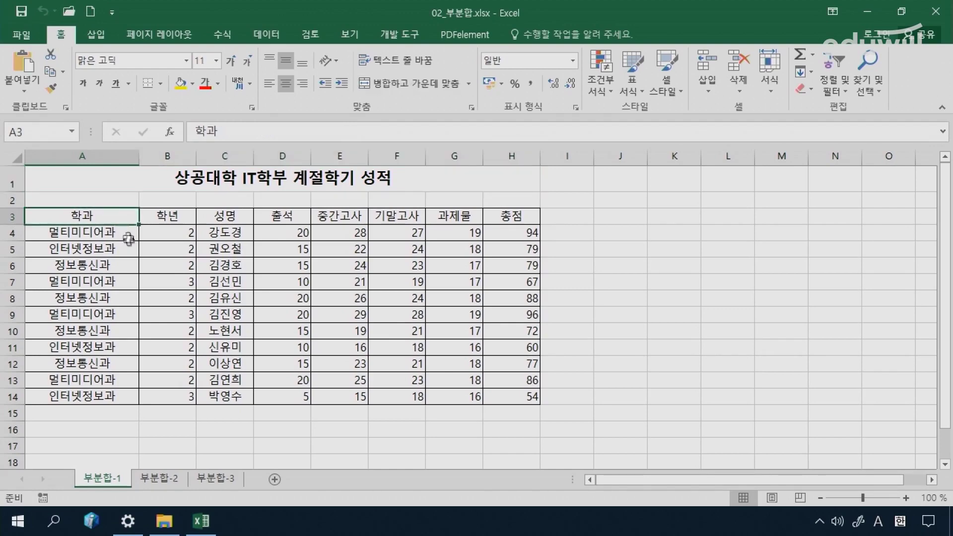
left_click(265, 40)
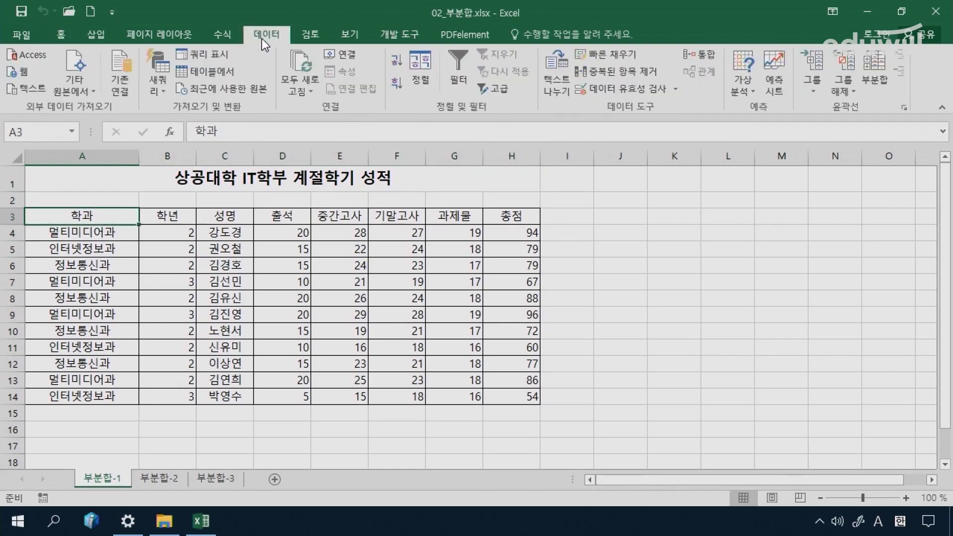
left_click(415, 79)
left_click_drag(457, 197, 305, 154)
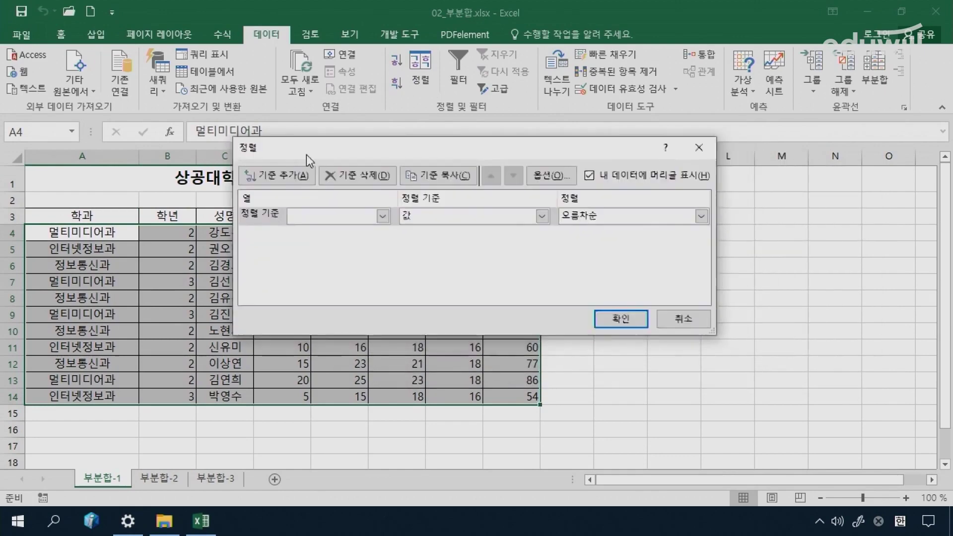
left_click(326, 218)
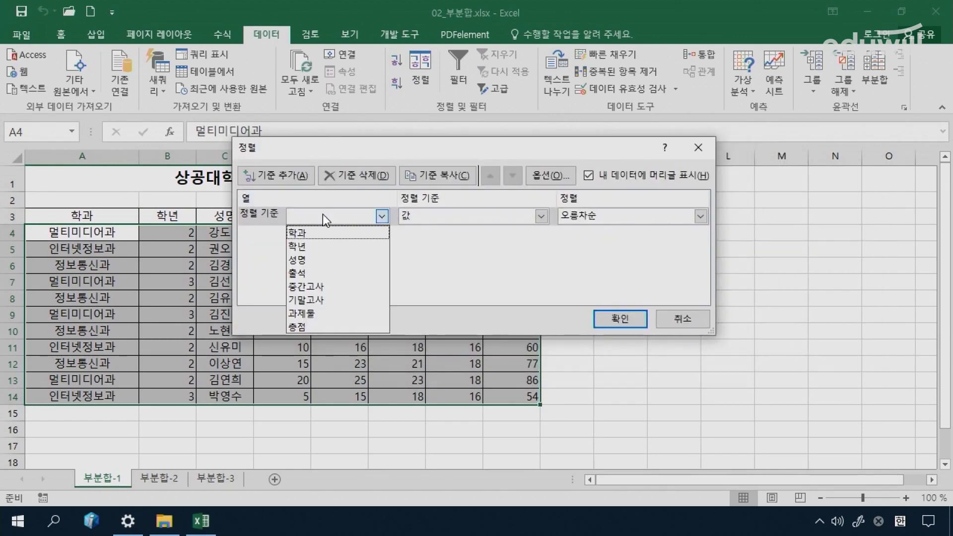
left_click(318, 233)
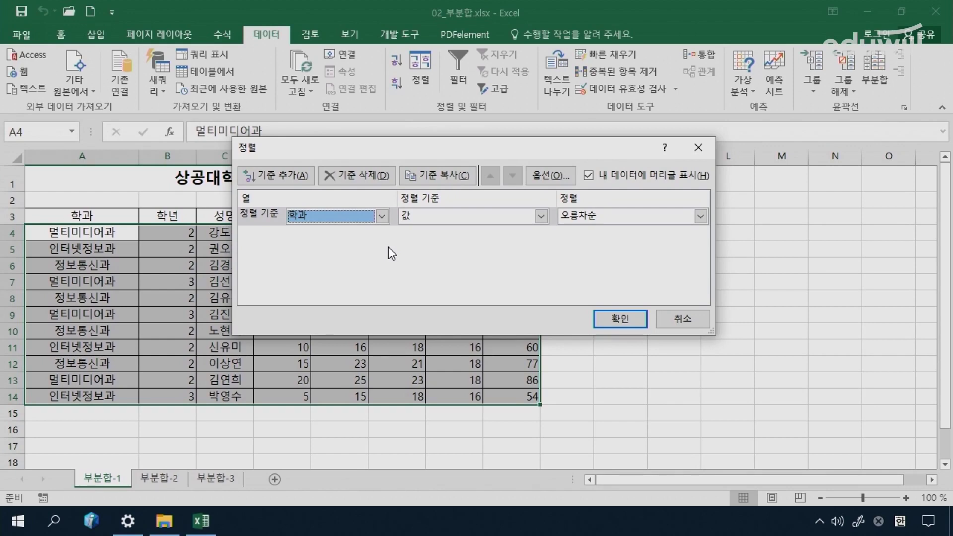
left_click(252, 180)
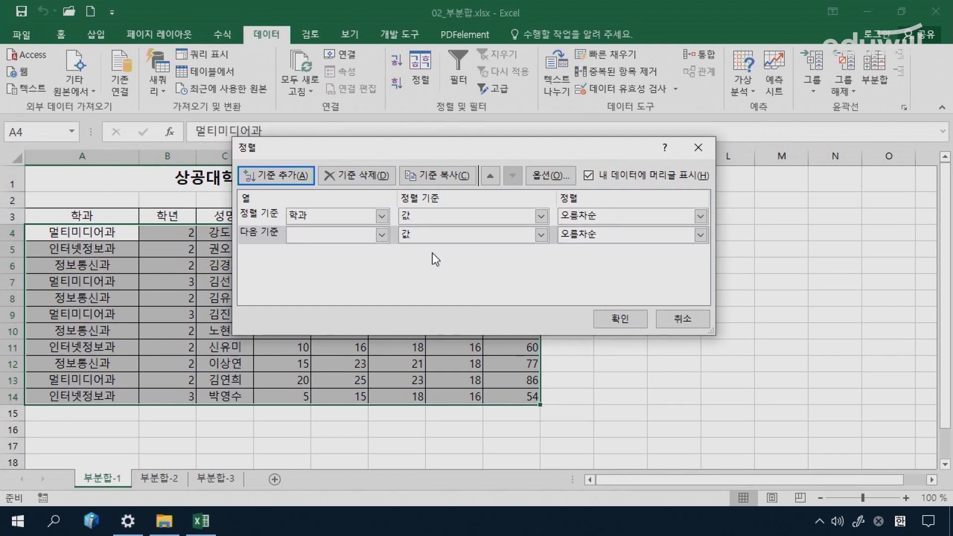
left_click(666, 317)
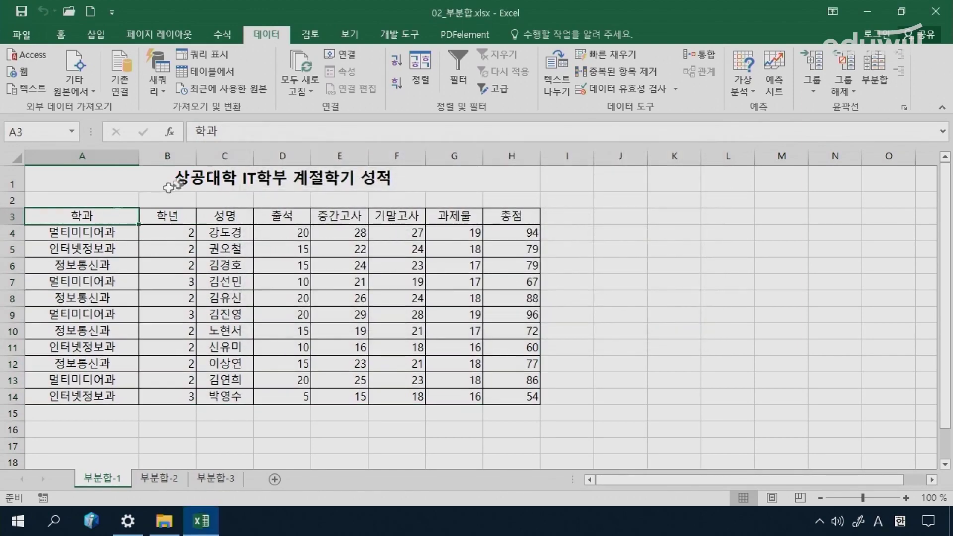
Step: Sort the score table on the 부분합-1 sheet by 학과 in ascending order
left_click(392, 63)
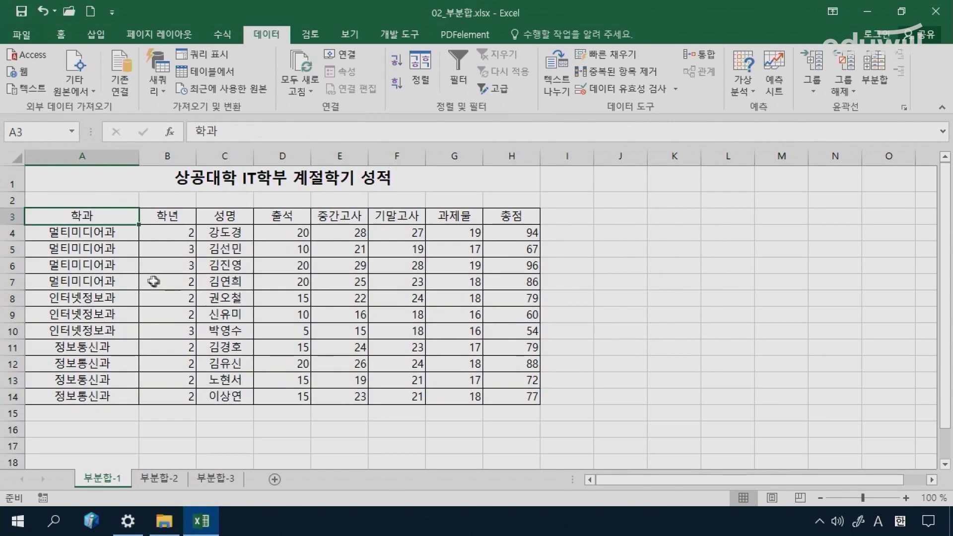
left_click_drag(66, 233, 74, 391)
left_click(105, 234)
Step: Add subtotals to the score table, grouped by 학과, that calculate the 평균 of 총점
left_click(109, 216)
left_click(874, 88)
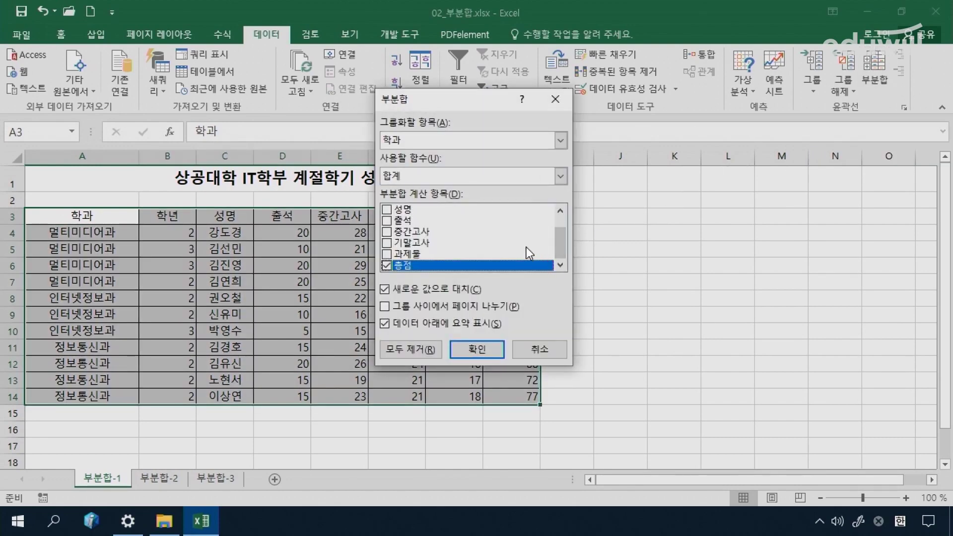
left_click(407, 144)
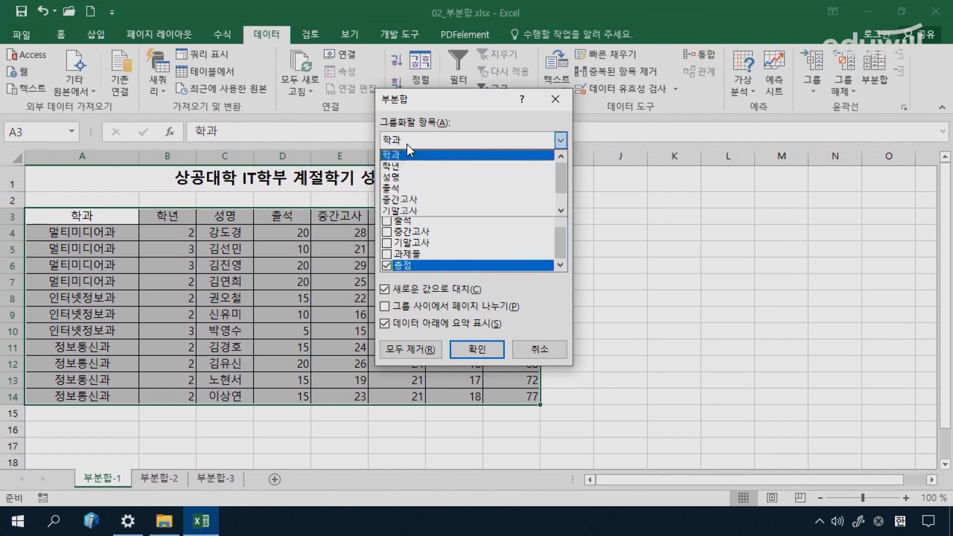
left_click(407, 153)
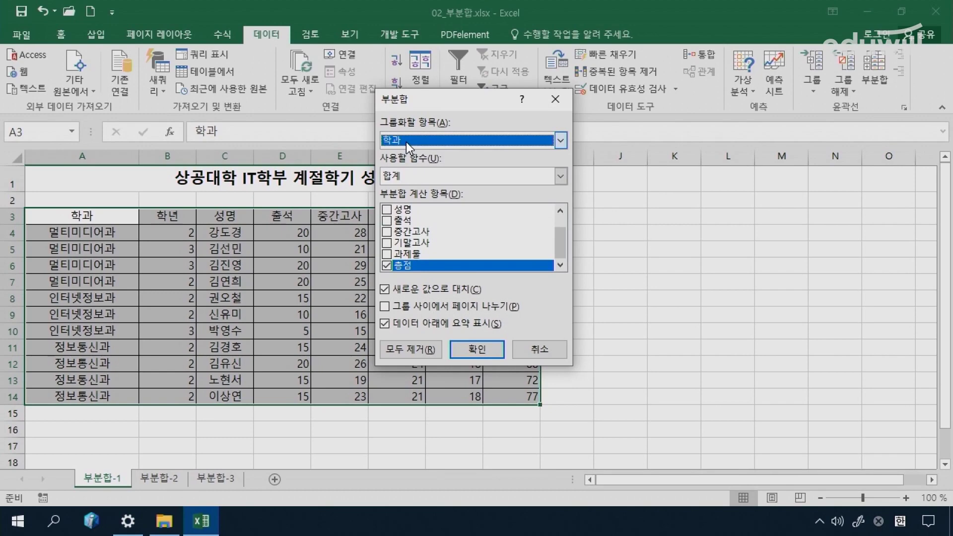
left_click(412, 175)
left_click(409, 213)
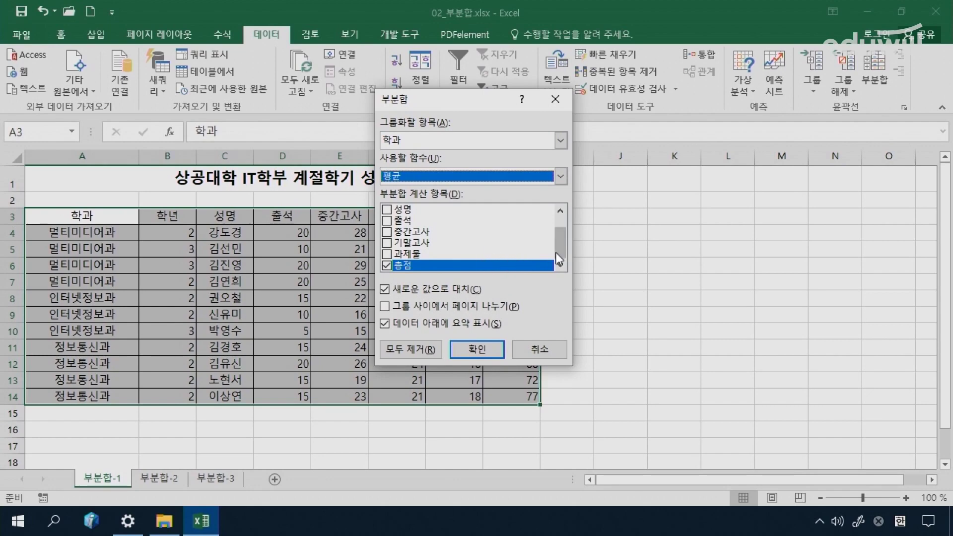
mouse_move(558, 251)
left_mouse_down()
mouse_move(560, 230)
mouse_move(562, 260)
mouse_move(565, 231)
mouse_move(565, 264)
left_mouse_up()
left_click(478, 350)
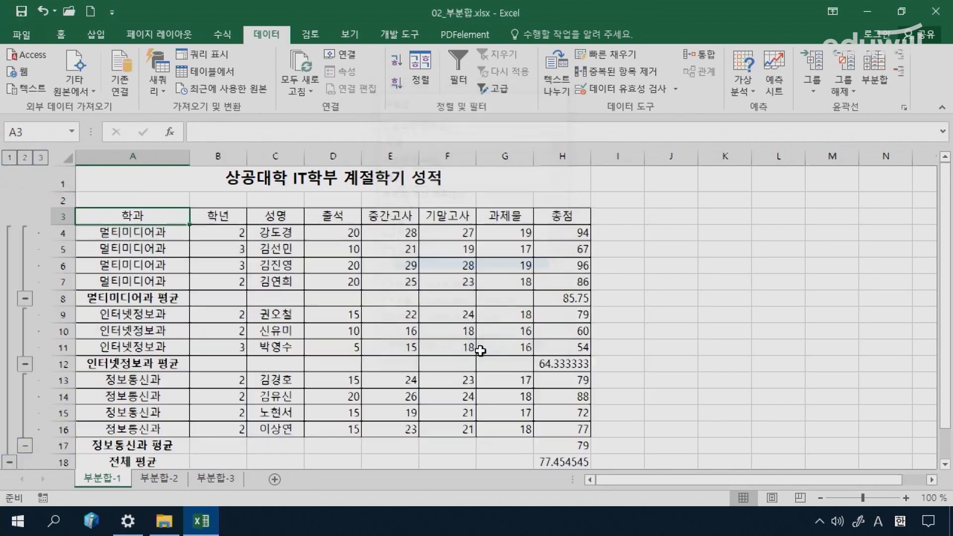
Step: Examine the department average rows and the overall average row, including their 총점 formulas
left_click(176, 297)
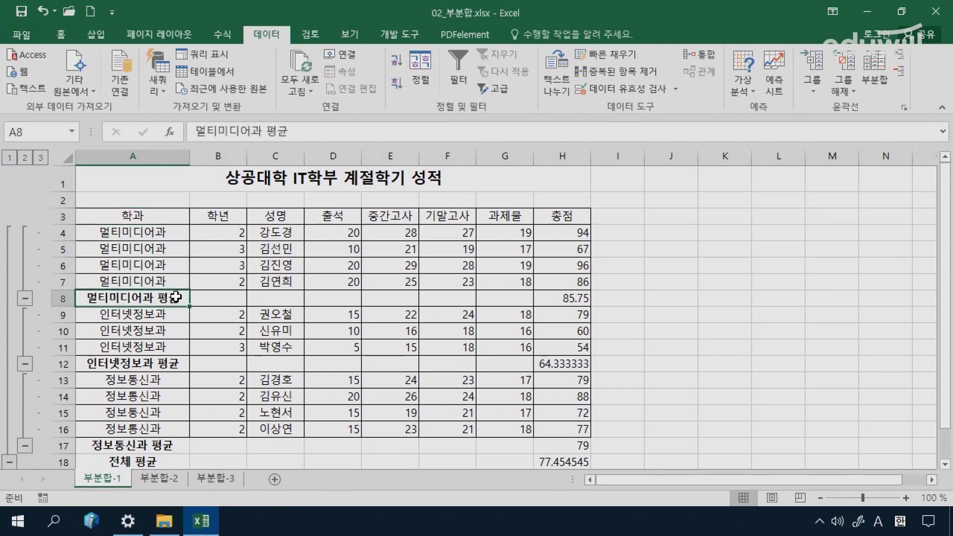
left_click(547, 298)
left_click(551, 364)
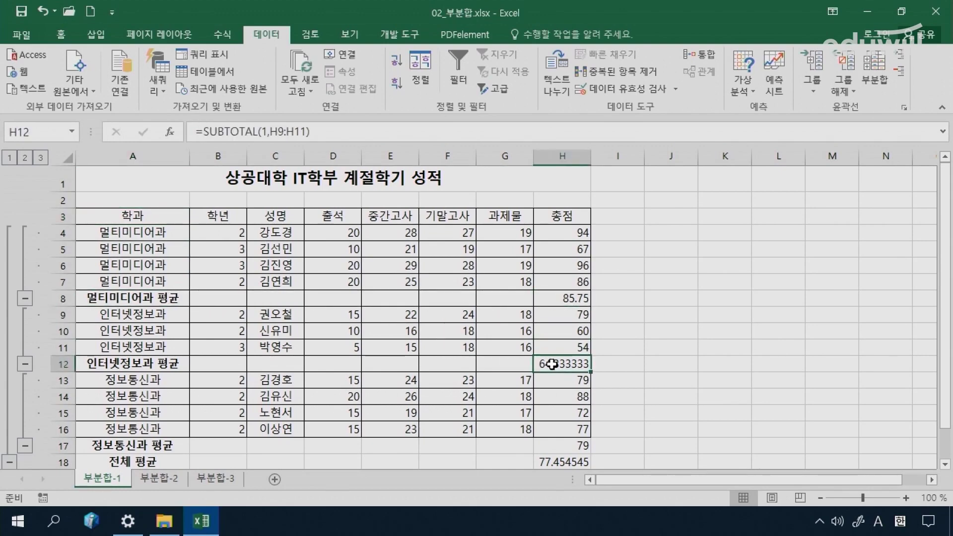
scroll(556, 387, "down", 1)
left_click(558, 387)
left_click(550, 403)
scroll(487, 346, "up", 1)
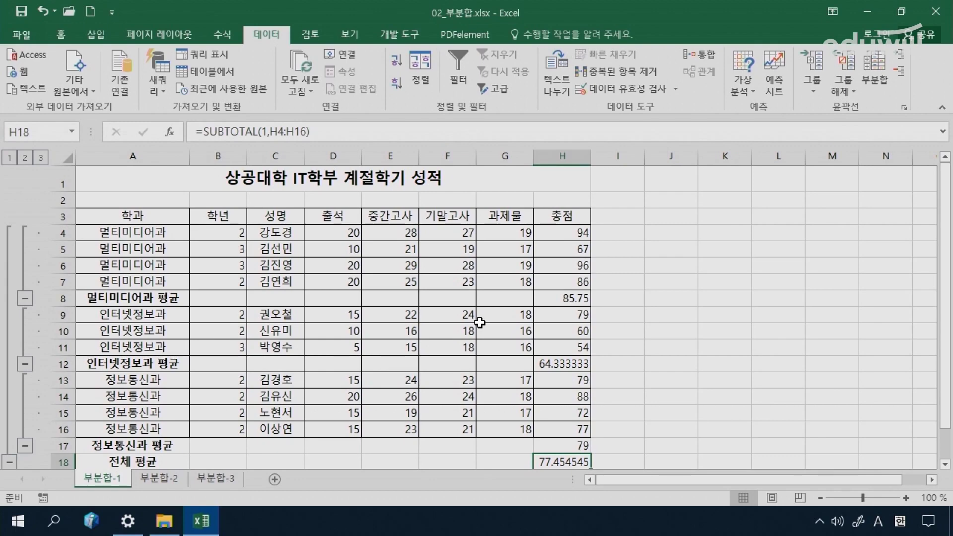
Step: Add a second subtotal by 학과 using 최대값 for 중간고사 and 기말고사 only, without replacing the existing average subtotals
left_click(178, 217)
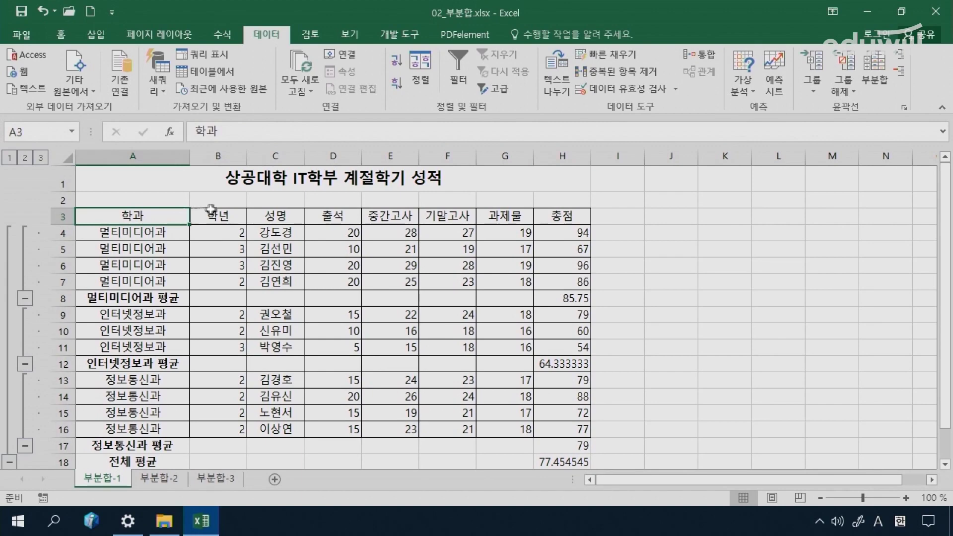
left_click(869, 84)
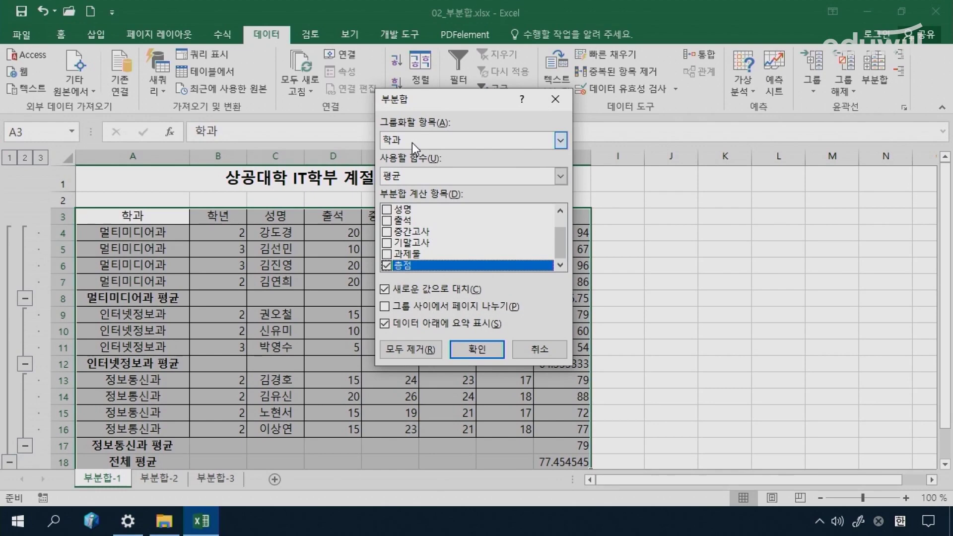
left_click(416, 175)
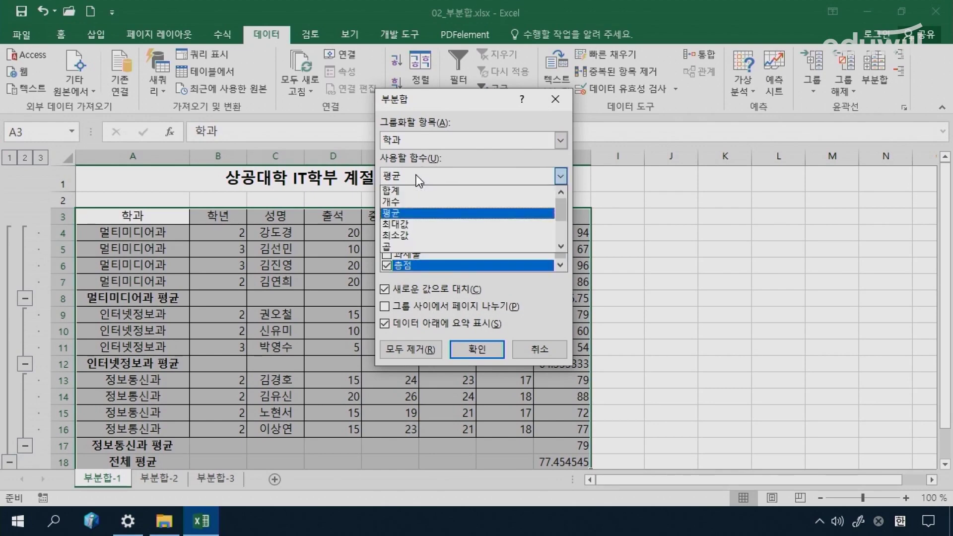
left_click(413, 225)
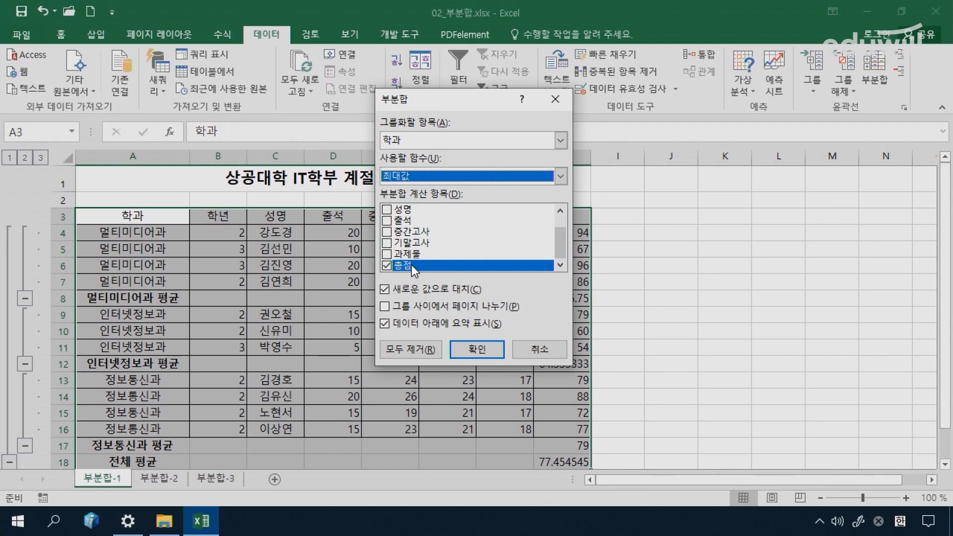
left_click(386, 232)
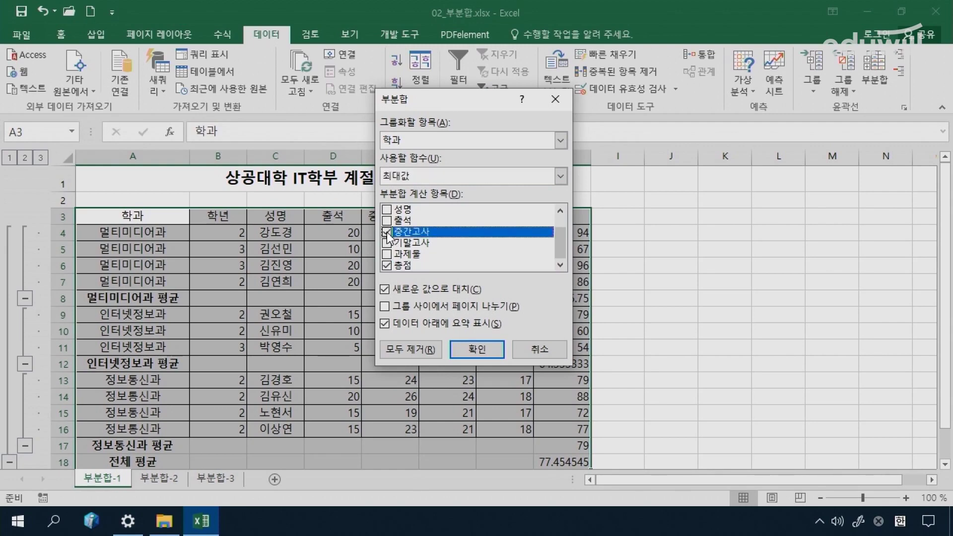
left_click(387, 243)
left_click(387, 266)
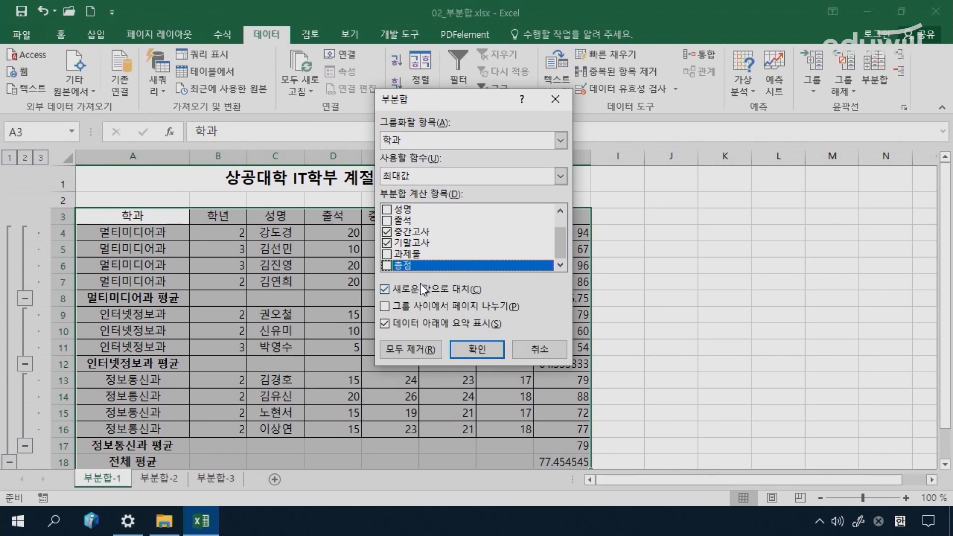
left_click(386, 291)
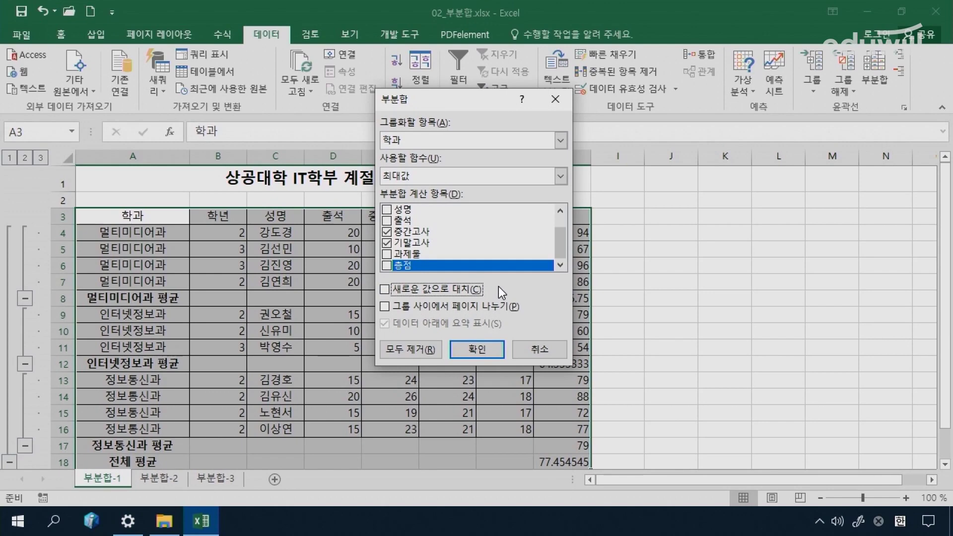
left_click(420, 293)
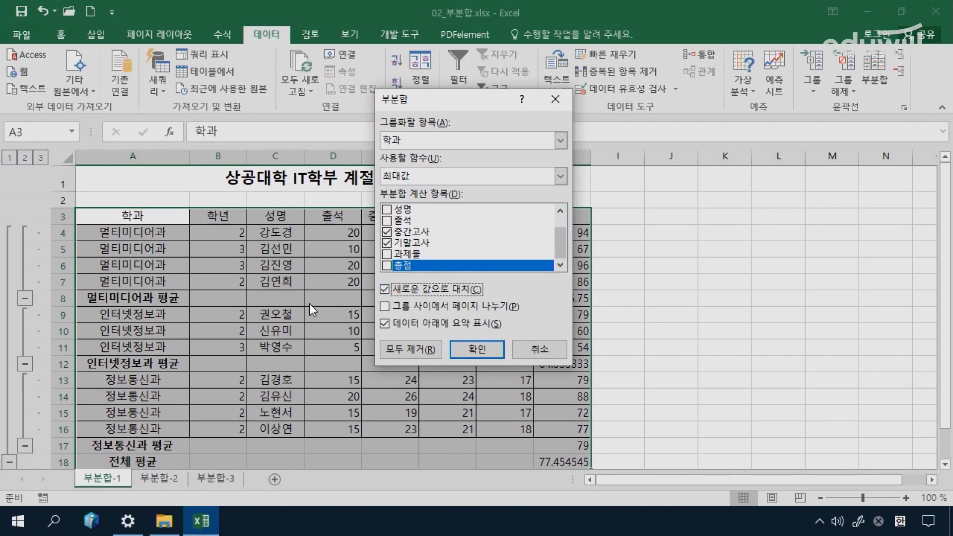
left_click(383, 290)
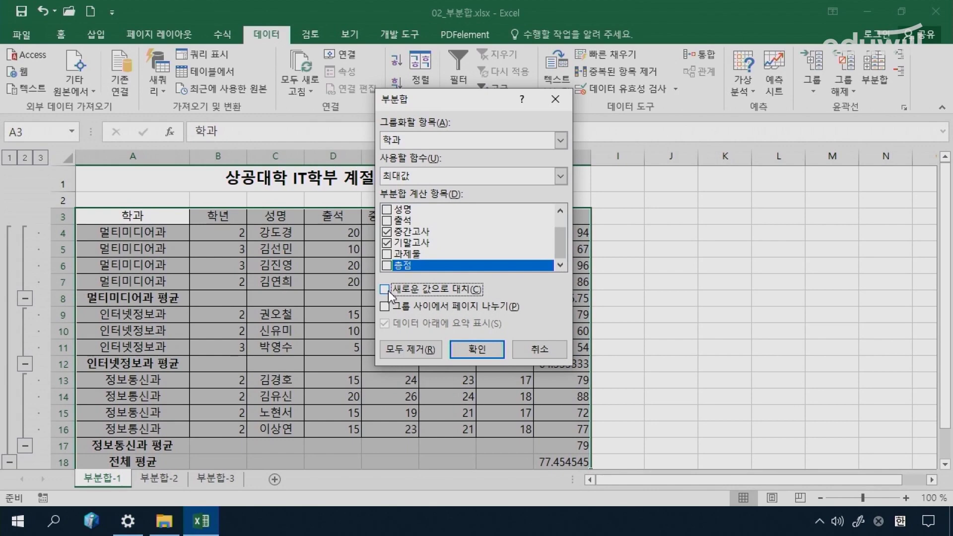
left_click(465, 347)
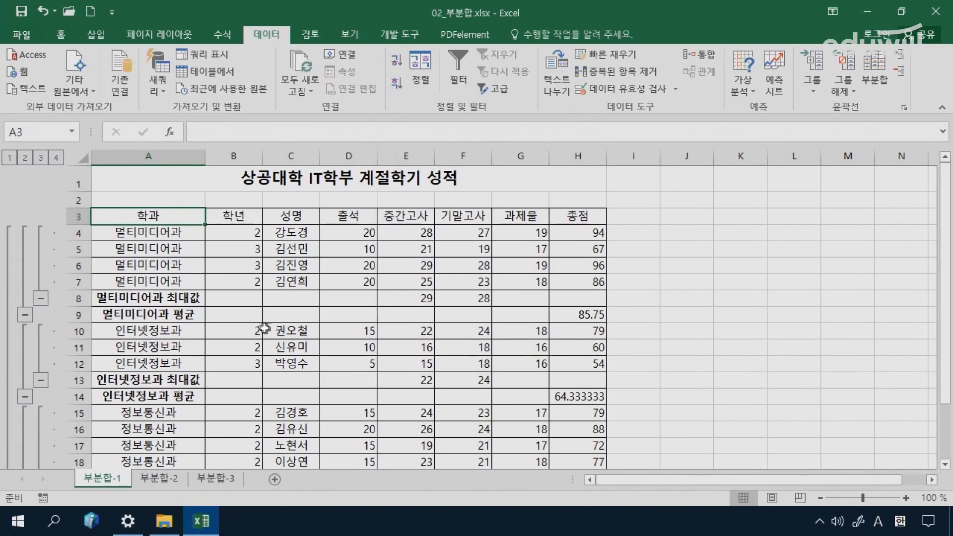
Step: Examine the 최대값 and 평균 rows of each department and the overall rows at the table's end
left_click(191, 314)
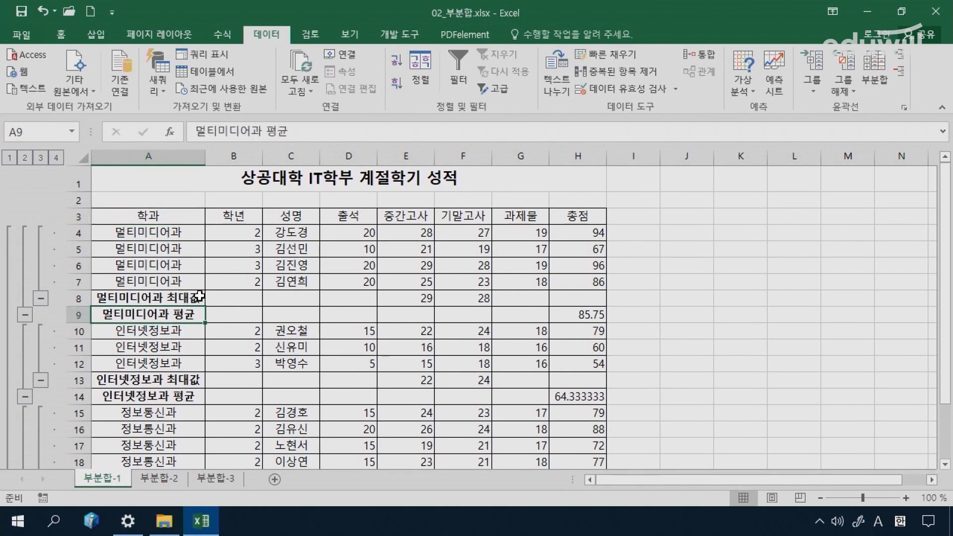
left_click(199, 297)
left_click_drag(412, 298, 464, 298)
scroll(371, 330, "down", 1)
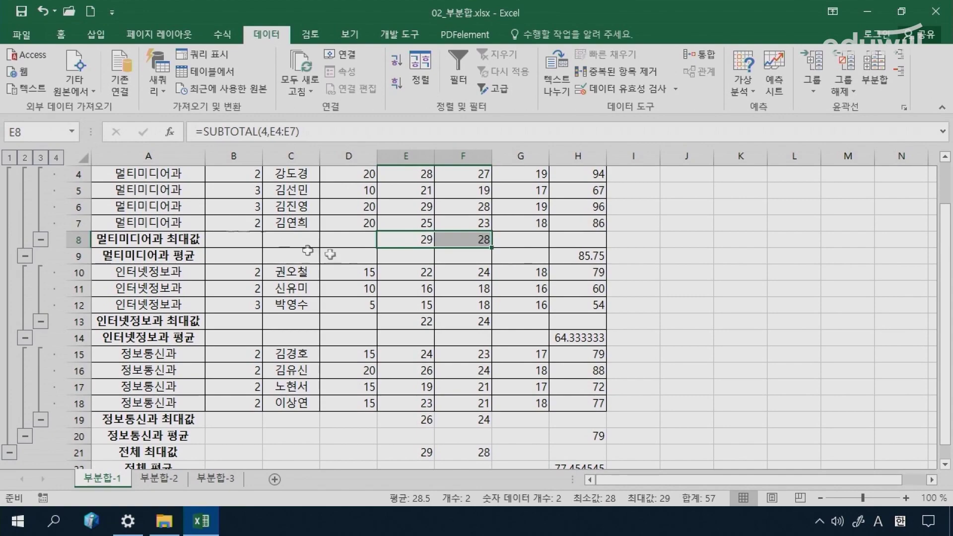
left_click(446, 241)
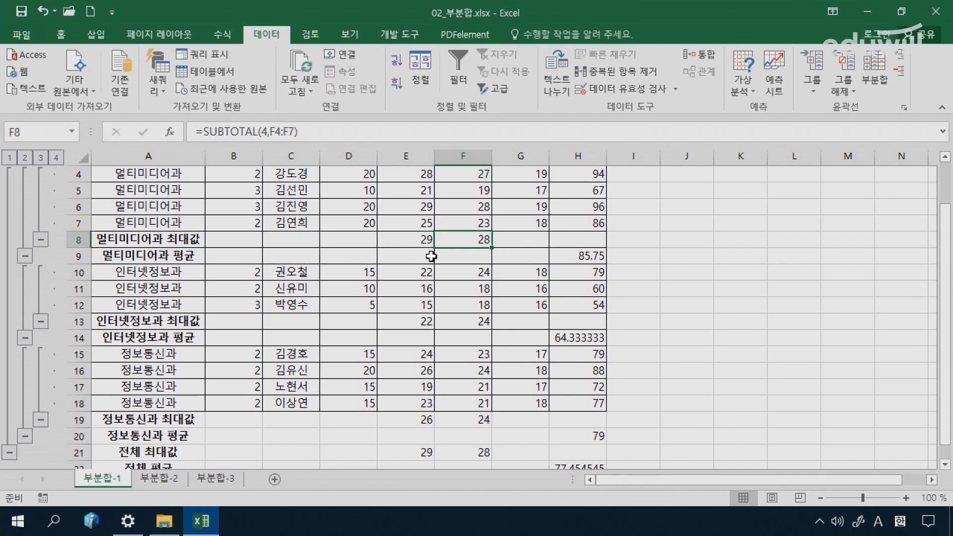
scroll(431, 257, "down", 1)
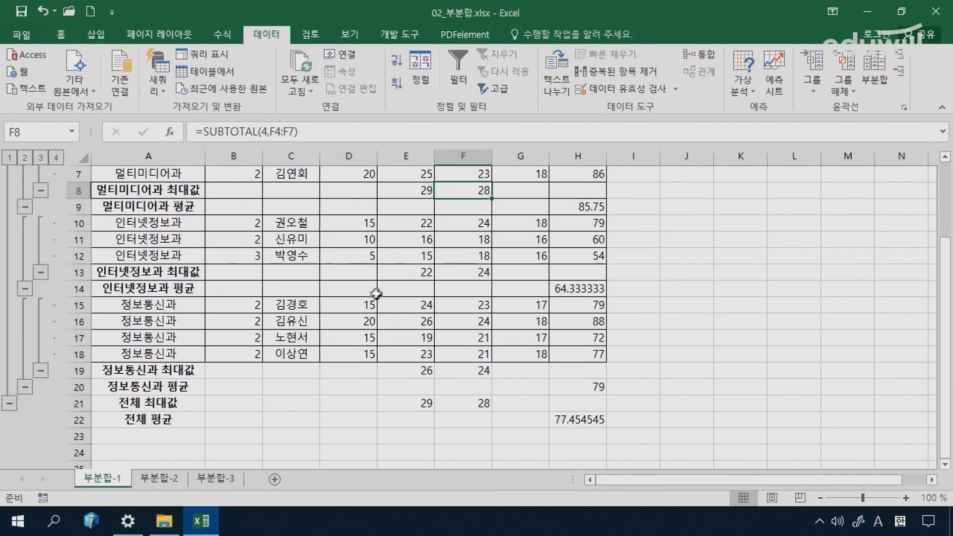
scroll(341, 318, "up", 2)
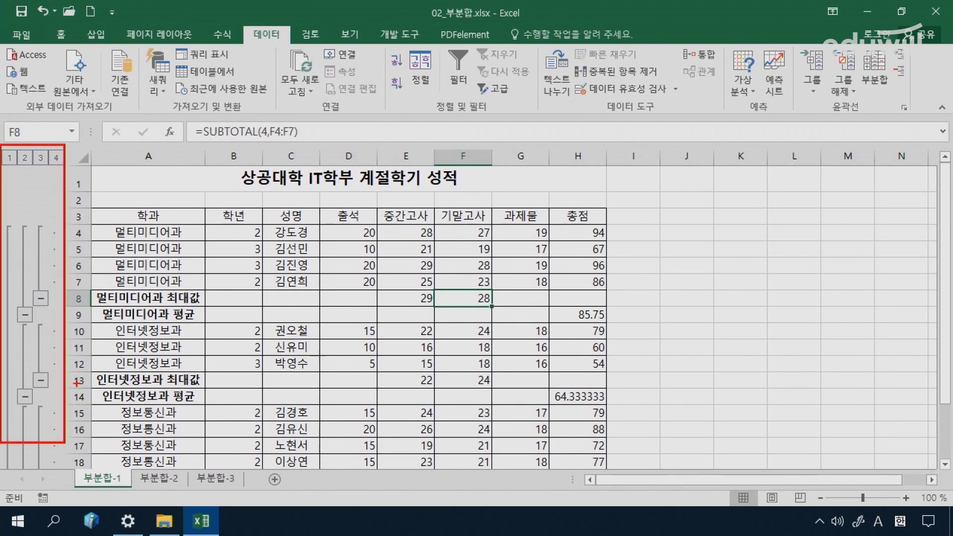
Step: Show the subtotal outline at levels 1, 2 and 3 in turn, and expand all details at level 4
left_click(9, 159)
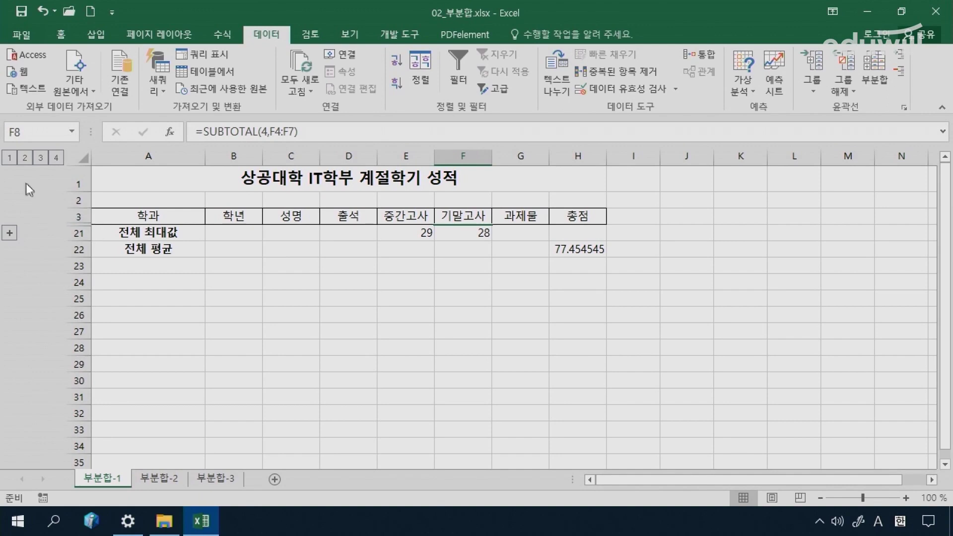
left_click(24, 159)
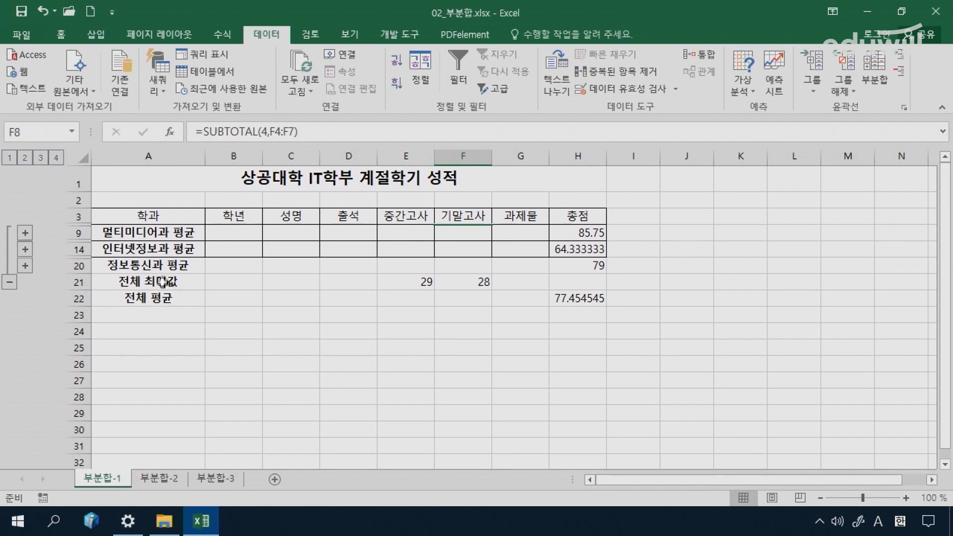
left_click(41, 159)
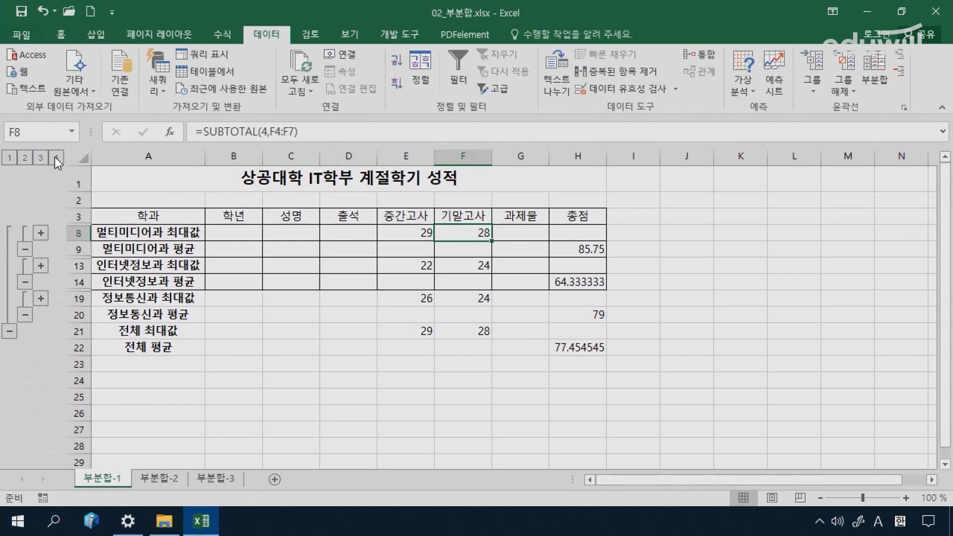
left_click(56, 158)
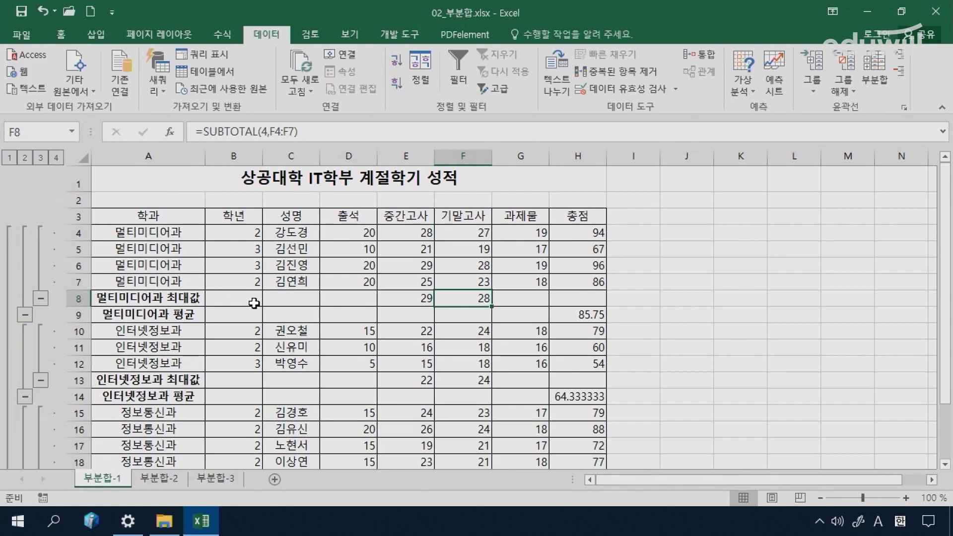
Step: Remove all subtotals from the score table on sheet 부분합-1
scroll(254, 303, "down", 2)
scroll(254, 303, "up", 1)
scroll(254, 303, "up", 1)
left_click(168, 233)
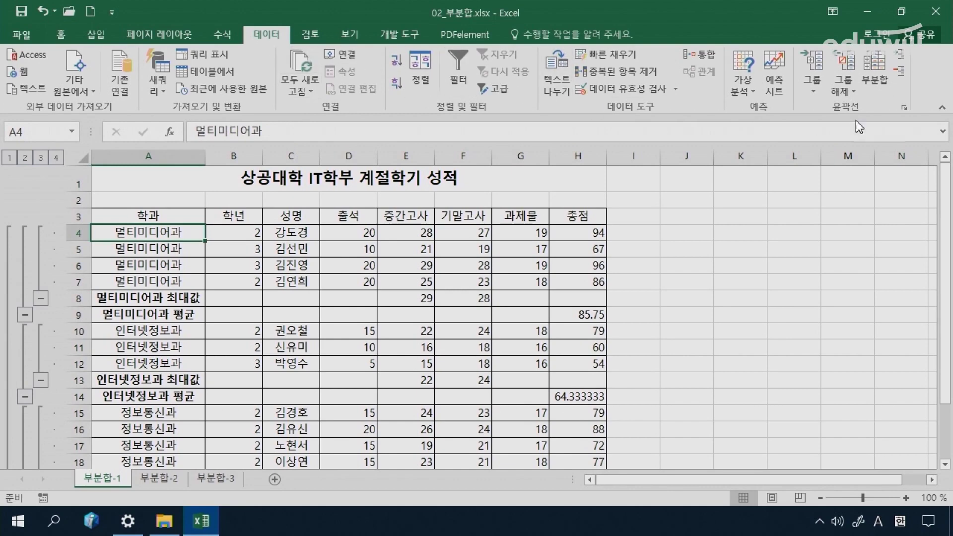
left_click(869, 81)
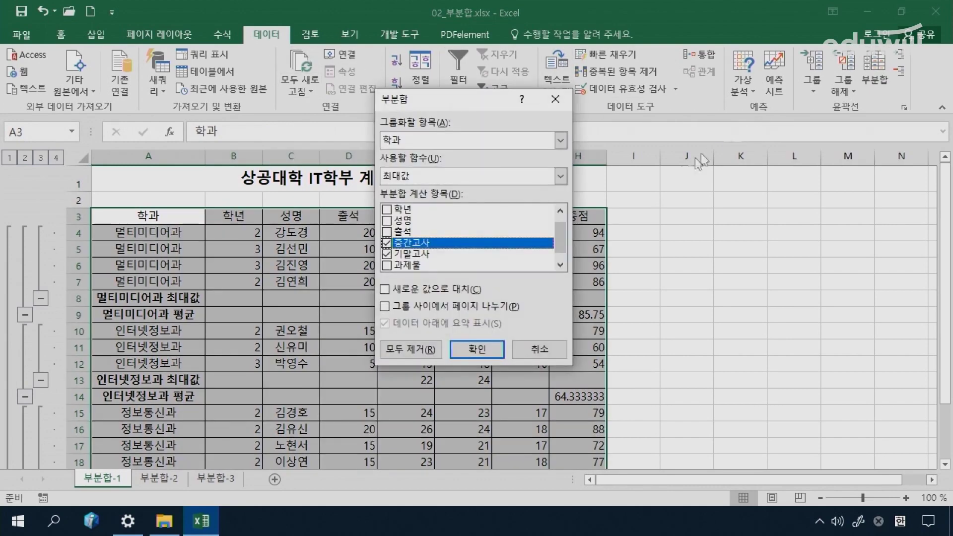
left_click(410, 349)
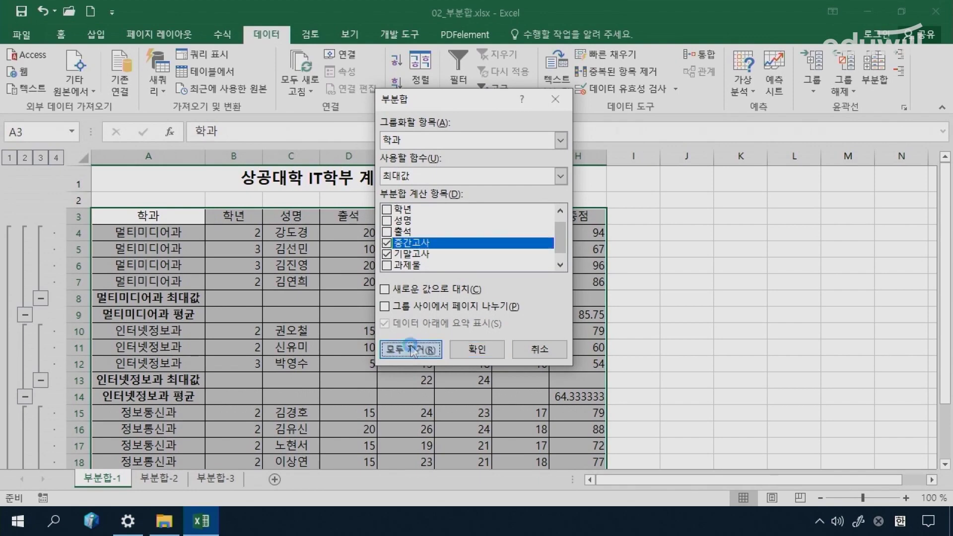
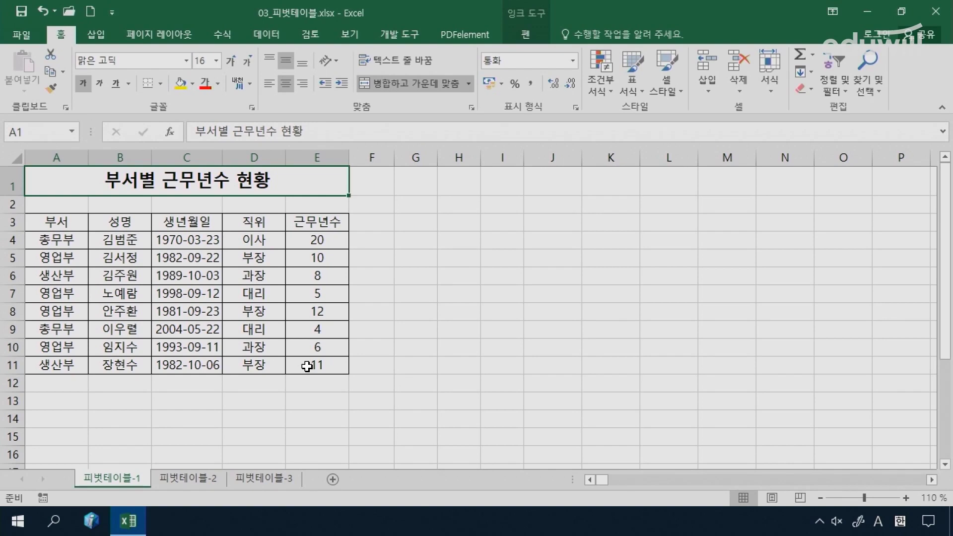
Step: Start a pivot table using the range A3:E11 on sheet 피벗테이블-1 as its source data
left_click(73, 221)
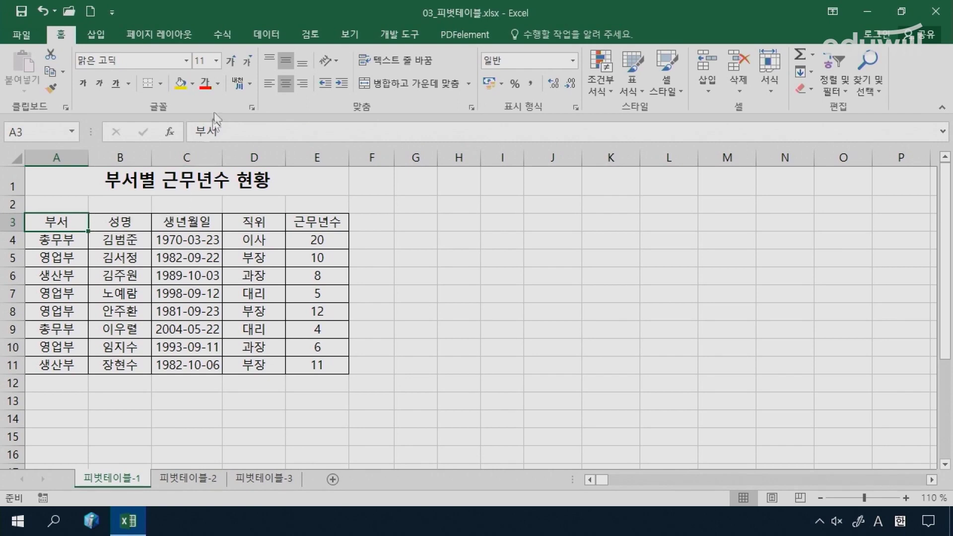
left_click(105, 35)
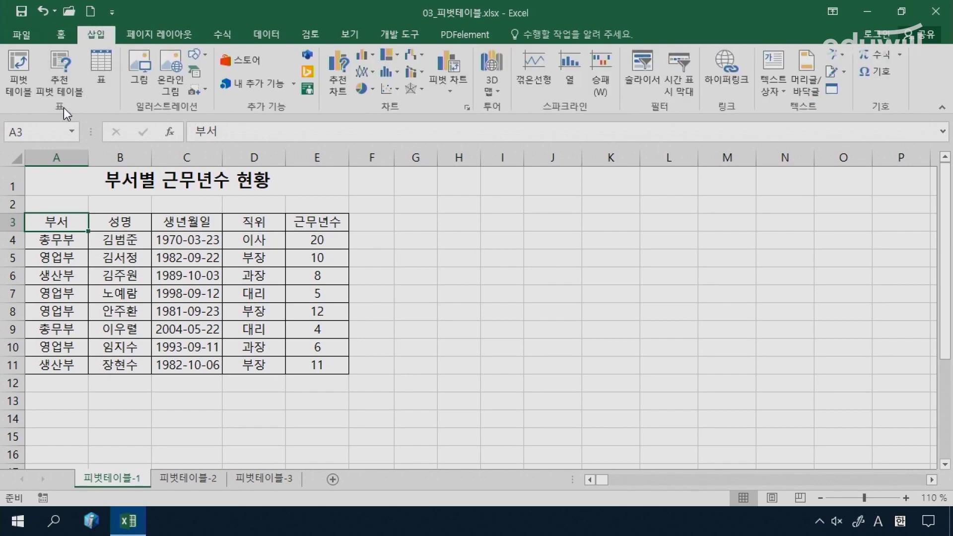
left_click(22, 79)
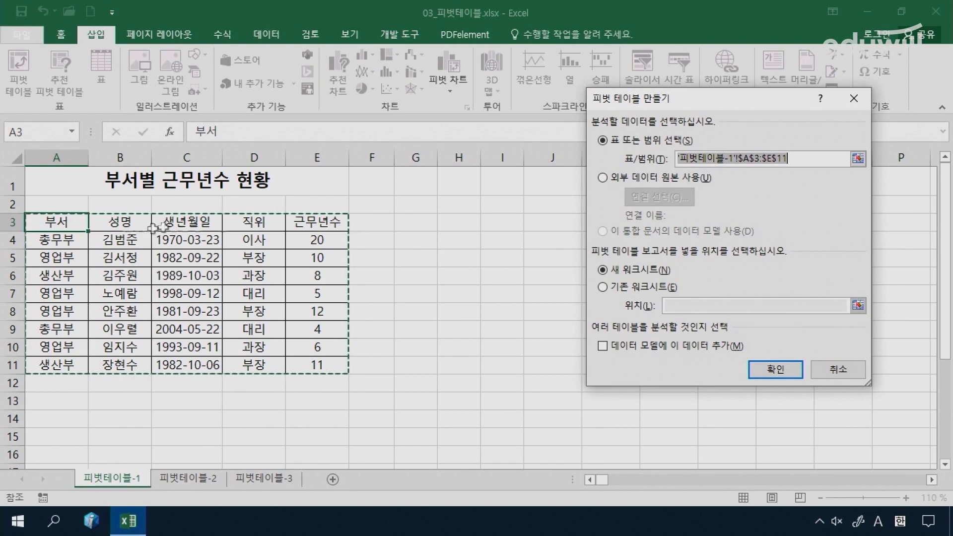
left_click_drag(607, 99, 406, 100)
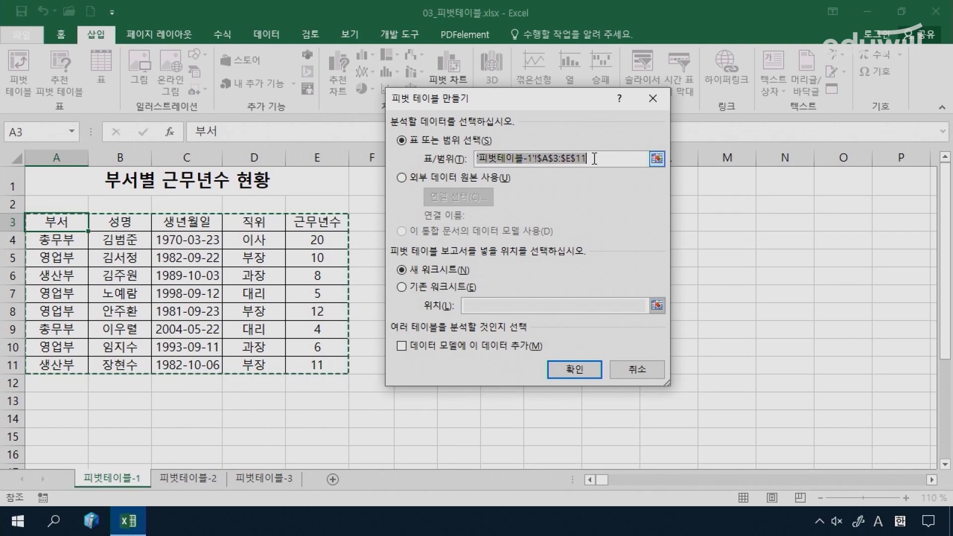
left_click_drag(595, 158, 474, 159)
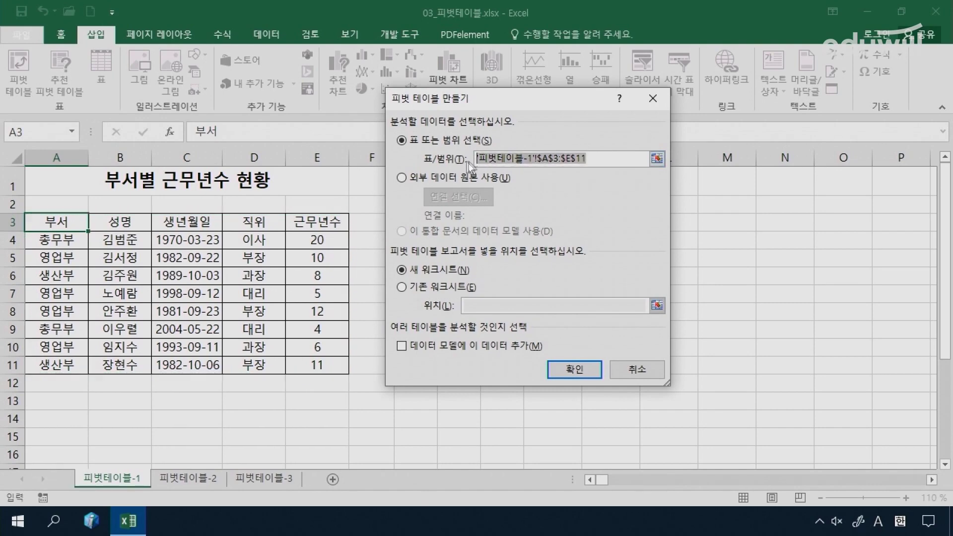
left_click_drag(58, 230, 321, 366)
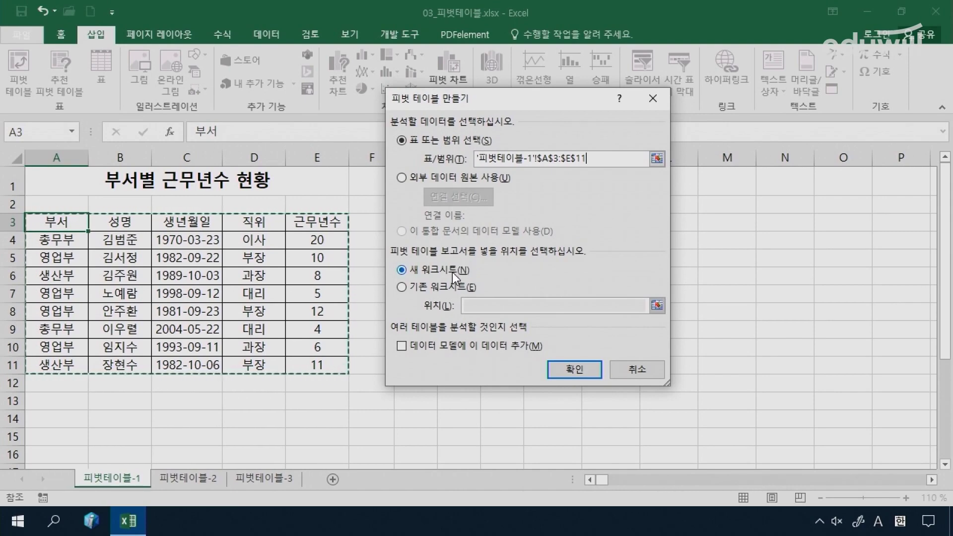
Step: Place the pivot table report on the existing worksheet at cell A14 and create it
left_click(451, 288)
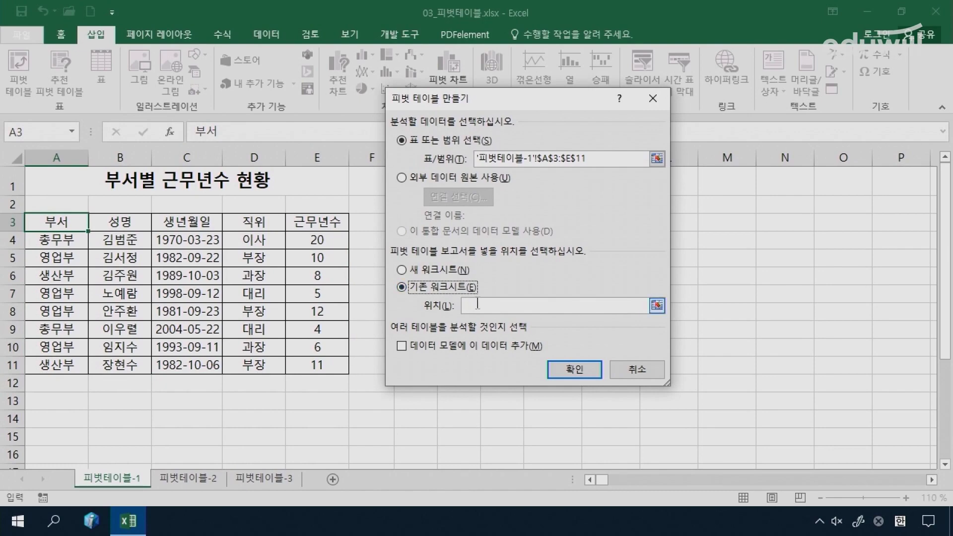
left_click(477, 305)
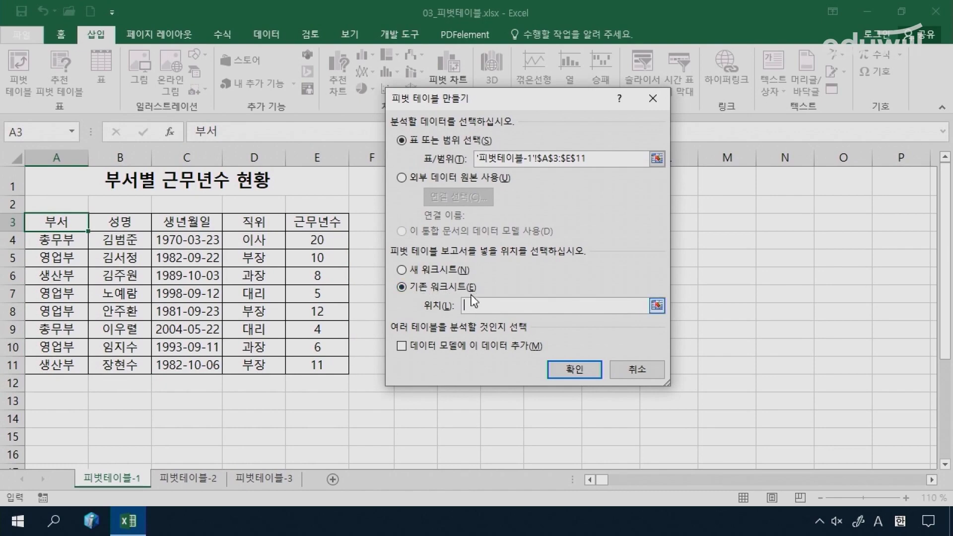
left_click(70, 422)
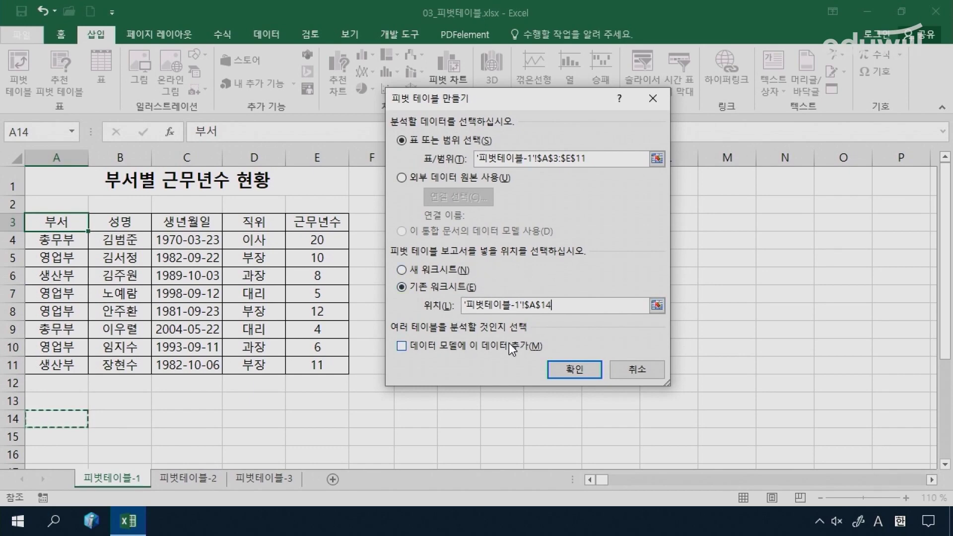
left_click(564, 370)
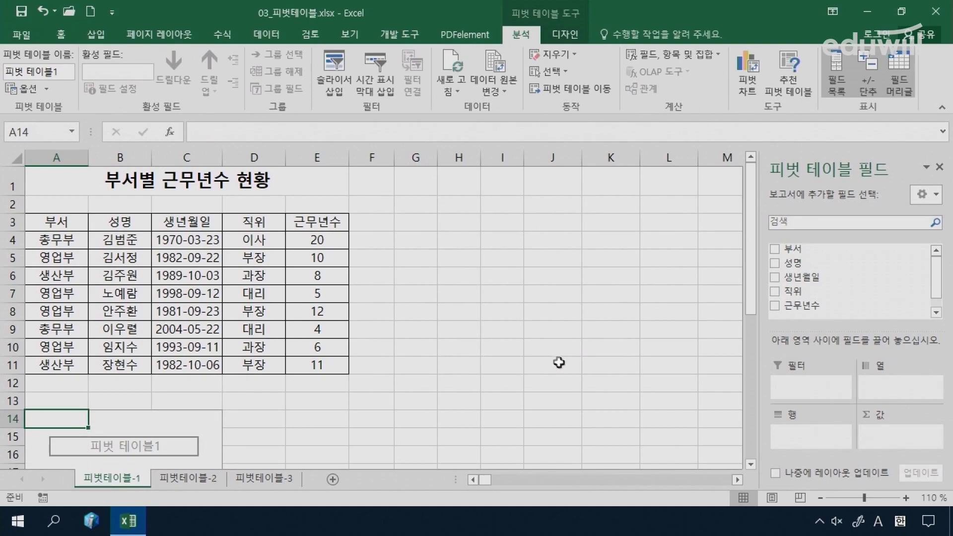
Step: Add 부서 as the pivot table's report filter and view the filter's list of departments
scroll(479, 325, "down", 2)
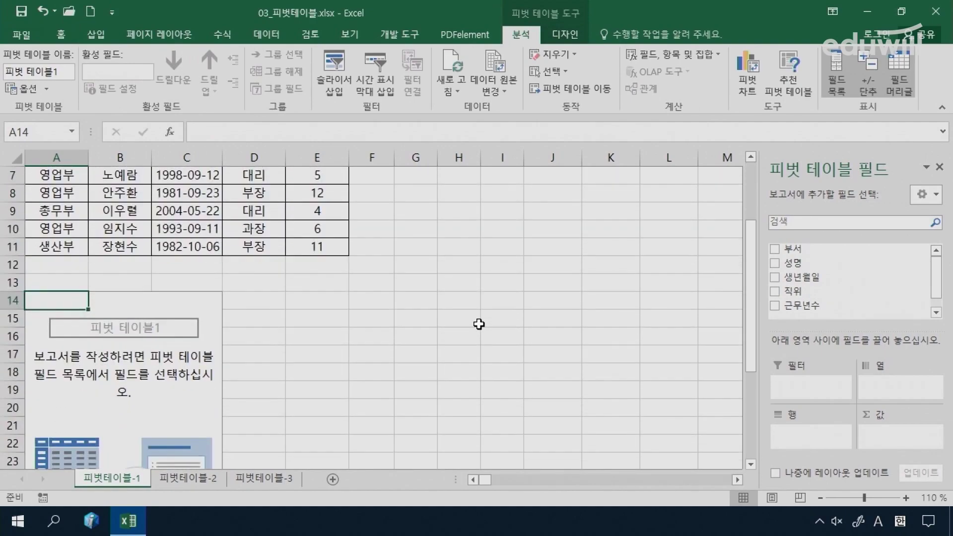
scroll(479, 325, "down", 1)
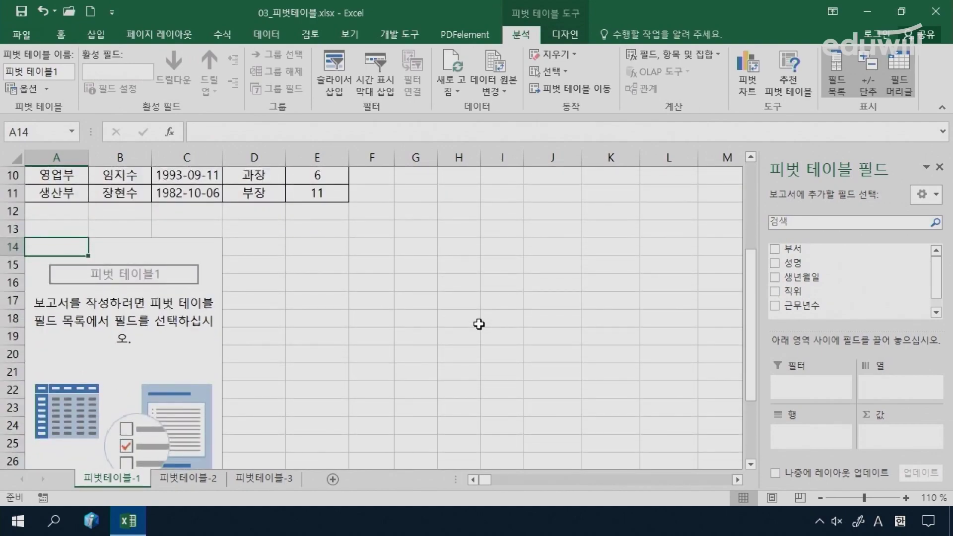
scroll(479, 324, "down", 1)
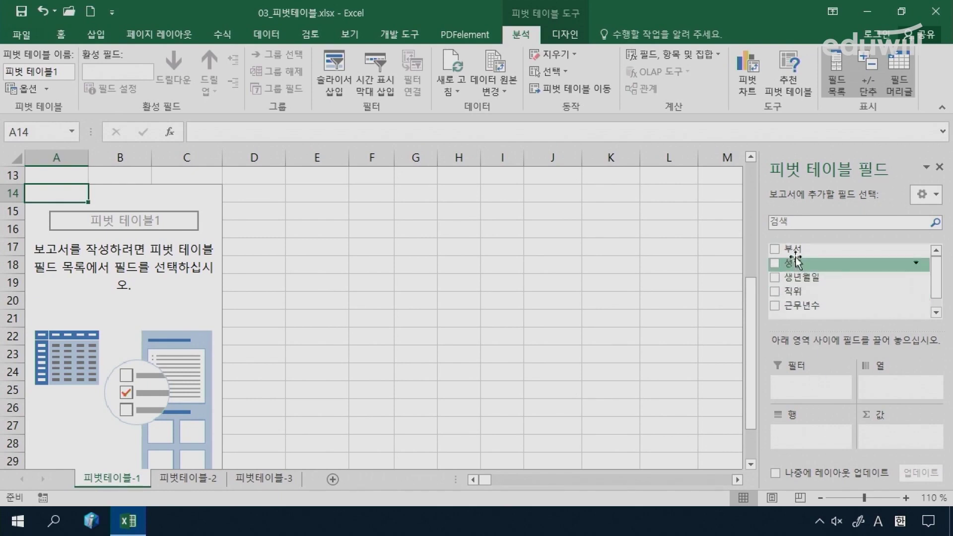
left_click_drag(794, 254, 803, 377)
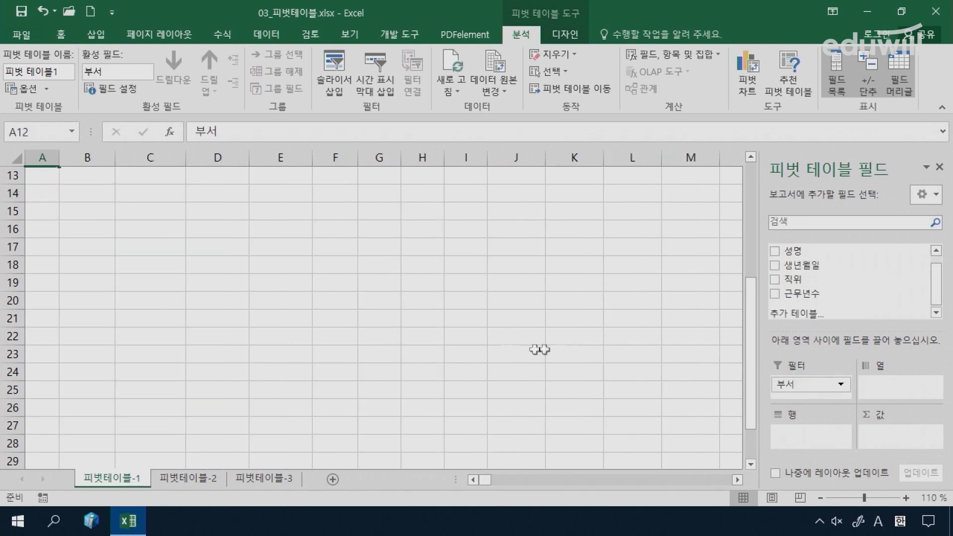
scroll(348, 309, "up", 2)
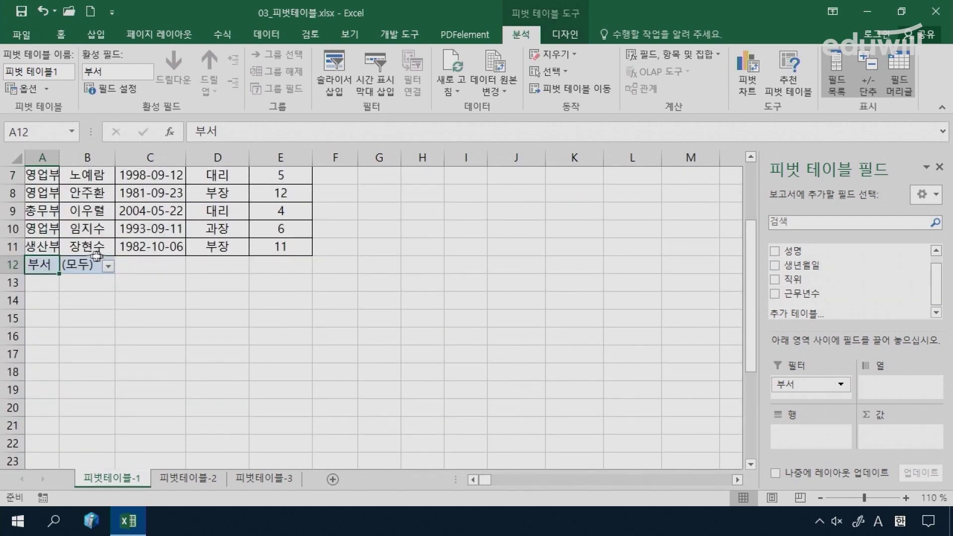
left_click(108, 266)
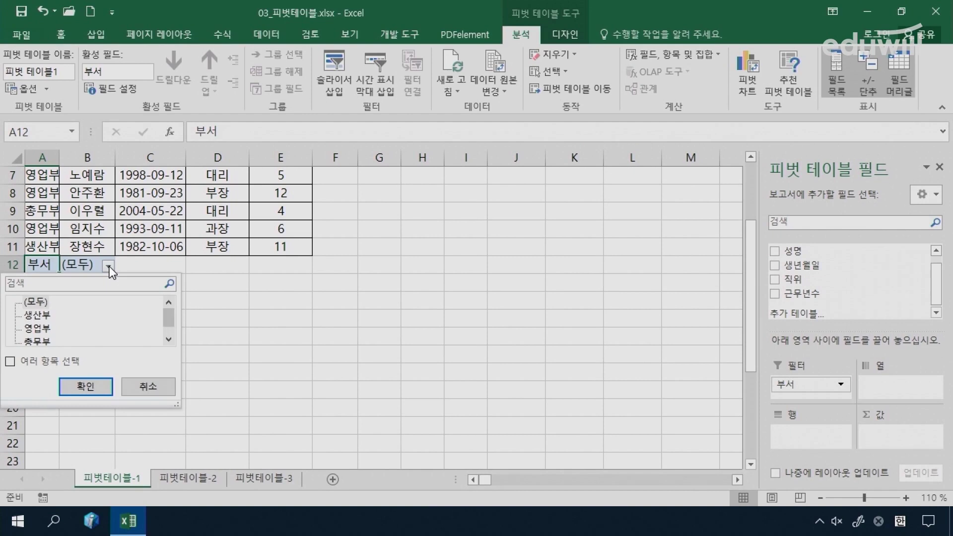
left_click(110, 267)
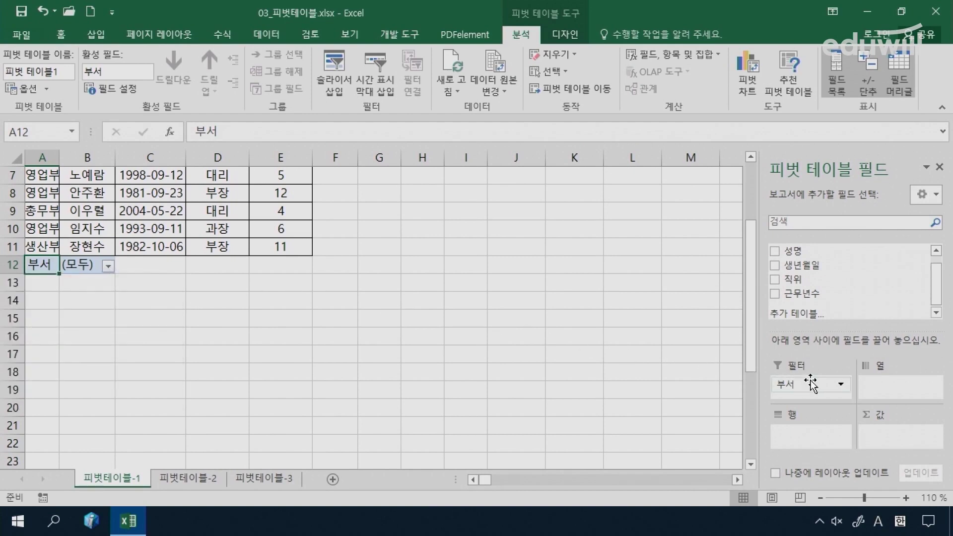
Step: Lay out the pivot table with 부서 moved to the rows, 직위 in the columns and 근무년수 as the values
left_click_drag(811, 384, 813, 433)
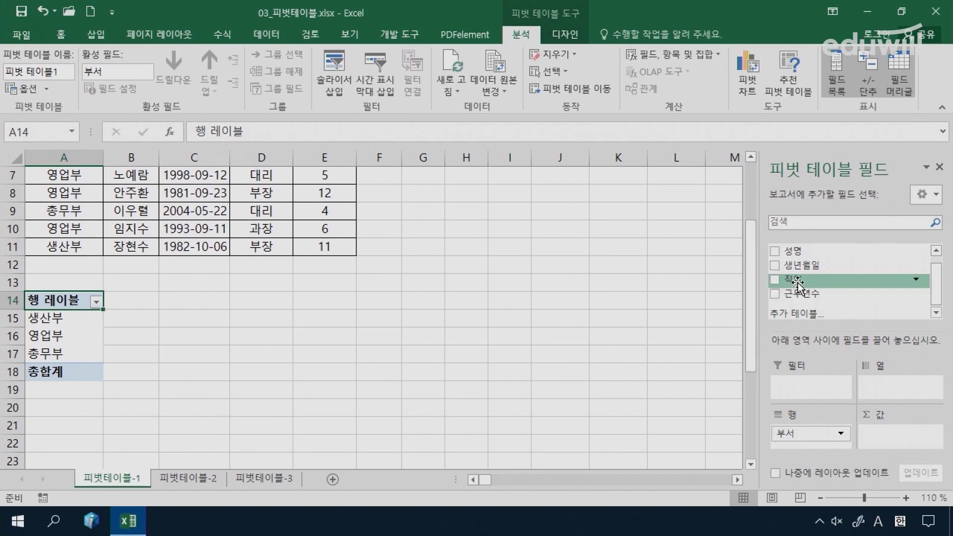
left_click_drag(797, 282, 886, 383)
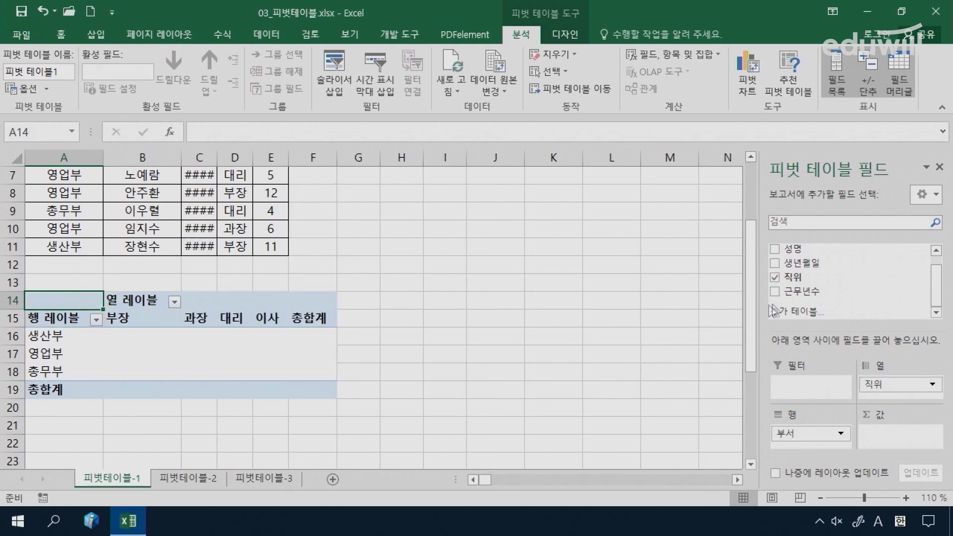
left_click_drag(798, 295, 899, 434)
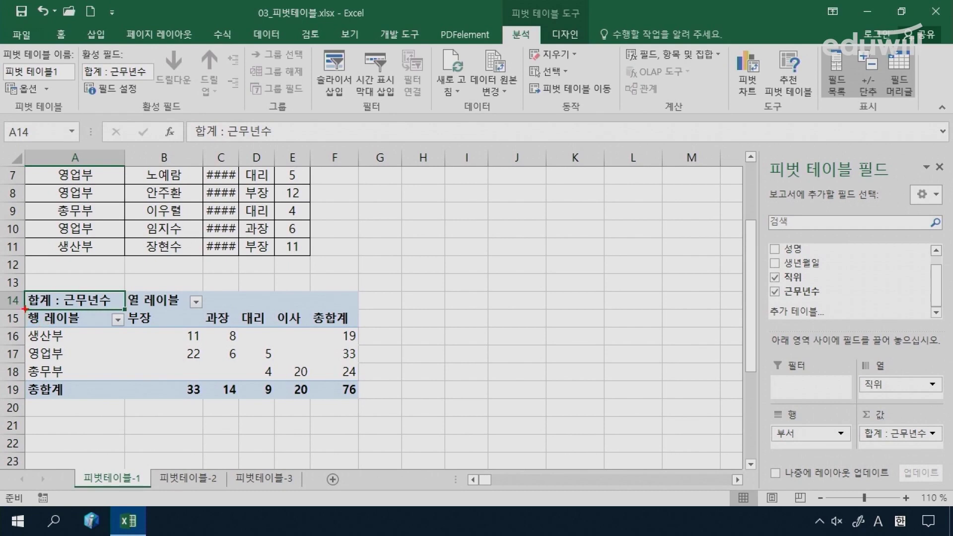
mouse_move(24, 326)
left_mouse_down()
mouse_move(50, 360)
mouse_move(117, 384)
mouse_move(110, 382)
left_mouse_up()
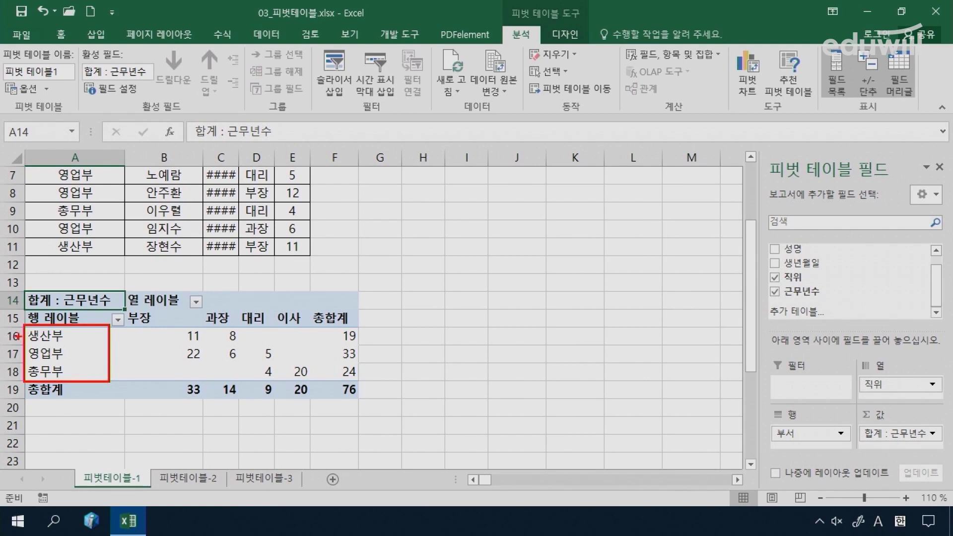
left_click_drag(21, 335, 81, 334)
left_click_drag(19, 355, 74, 355)
left_click_drag(19, 373, 72, 372)
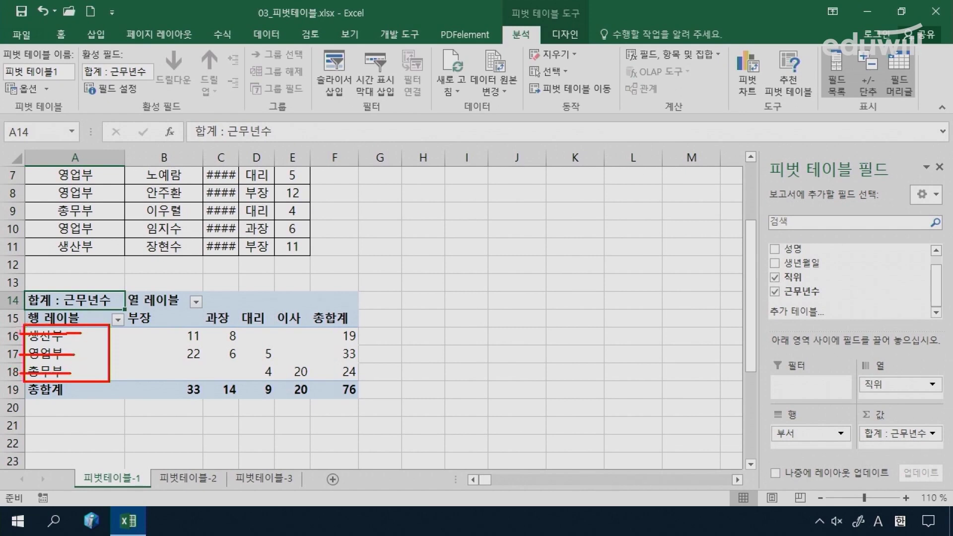
mouse_move(131, 310)
left_mouse_down()
mouse_move(154, 323)
mouse_move(203, 324)
mouse_move(131, 310)
left_mouse_up()
left_click_drag(277, 322, 305, 328)
left_click_drag(141, 317, 145, 384)
left_click_drag(233, 320, 235, 378)
mouse_move(250, 306)
left_mouse_down()
mouse_move(254, 385)
mouse_move(308, 398)
left_mouse_up()
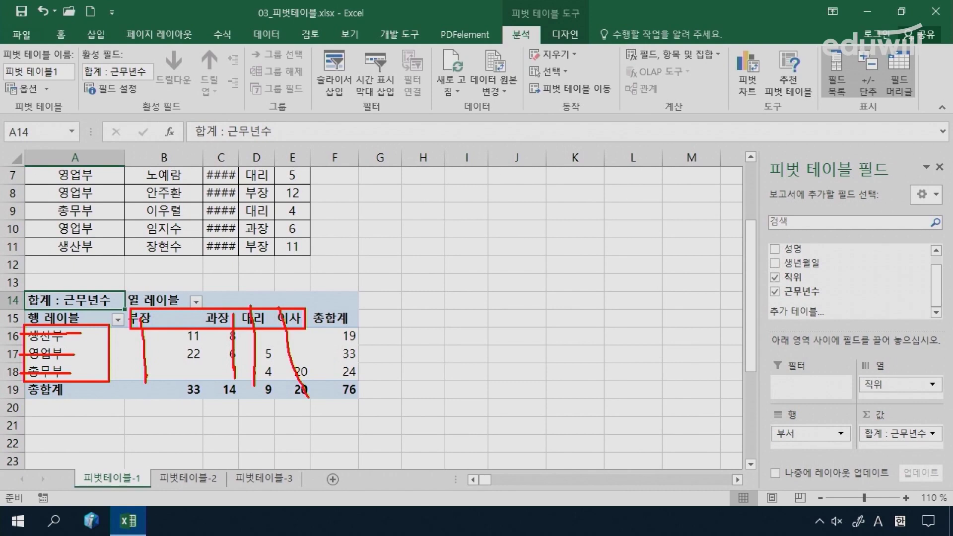
key("Escape")
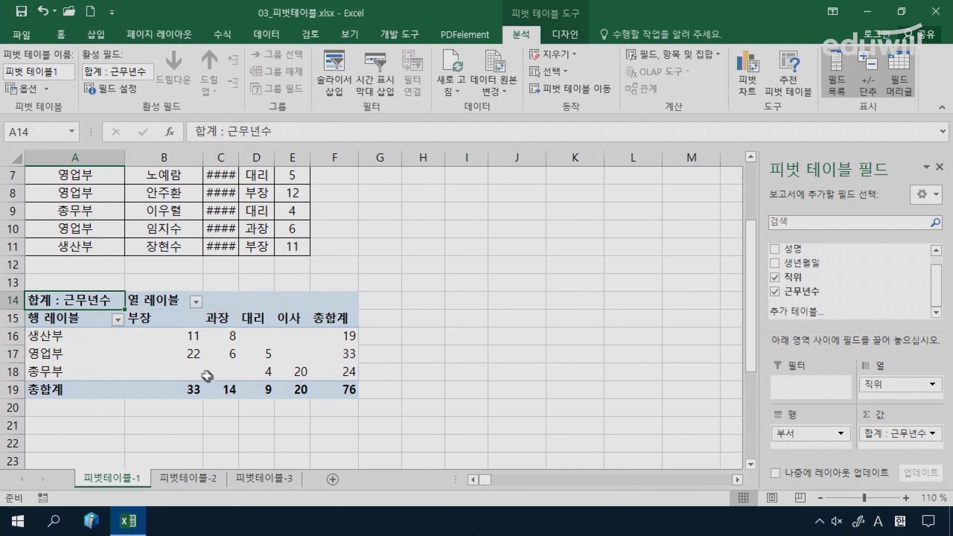
Step: Examine the 근무년수 sums by department and position, including the row and column grand totals
mouse_move(187, 335)
left_mouse_down()
mouse_move(229, 377)
mouse_move(302, 376)
left_mouse_up()
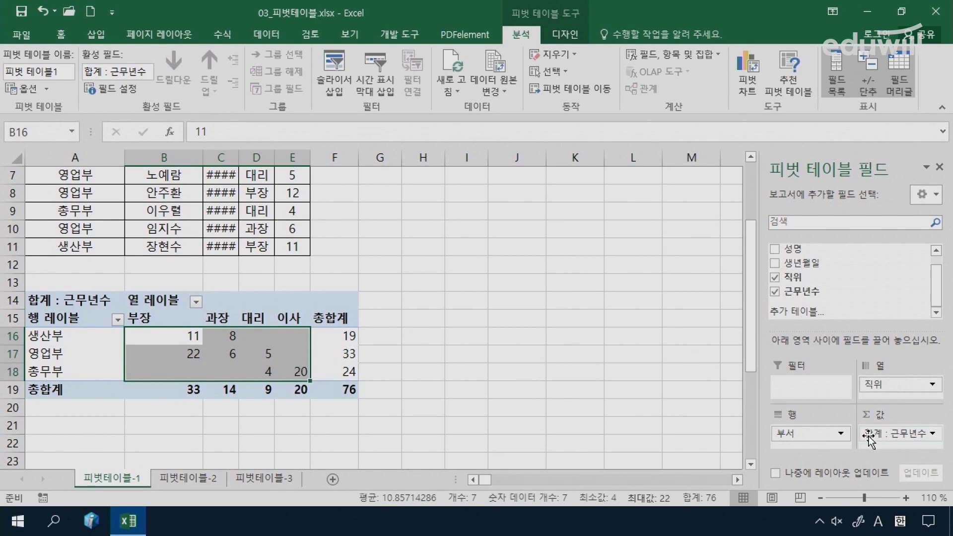
left_click(190, 336)
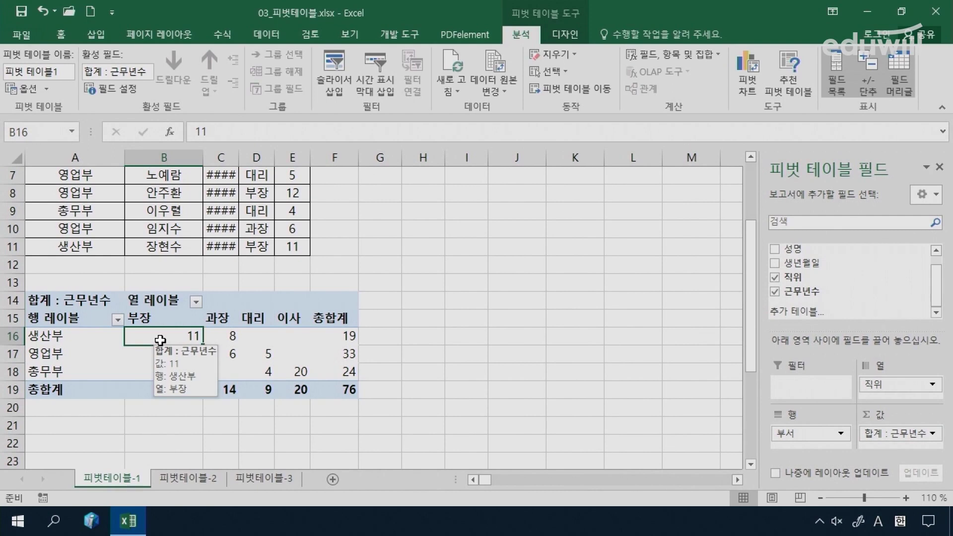
left_click(343, 336)
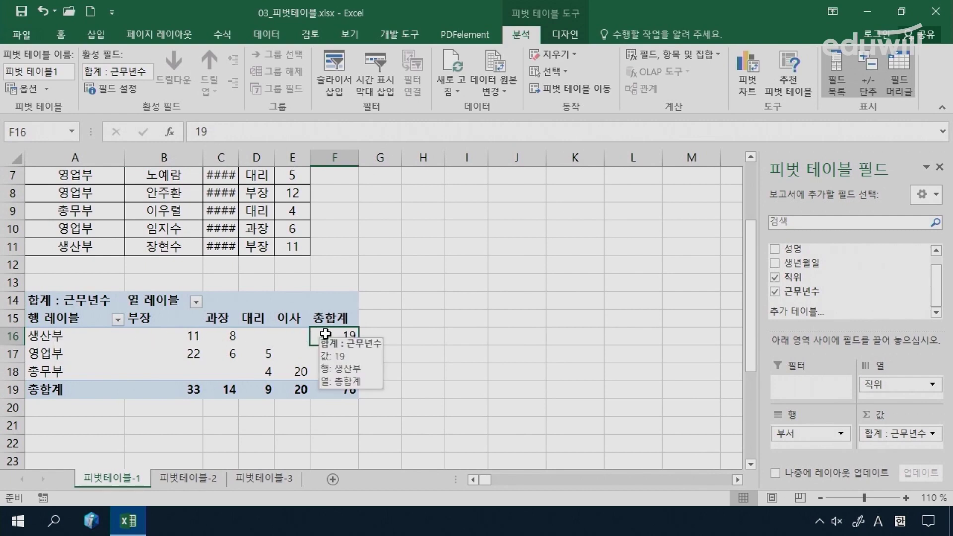
left_click(164, 391)
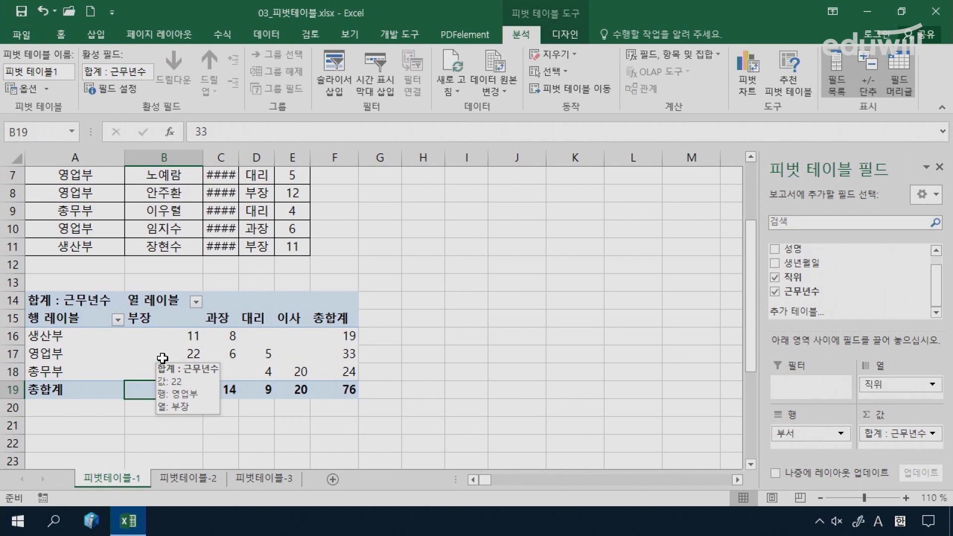
left_click(198, 336)
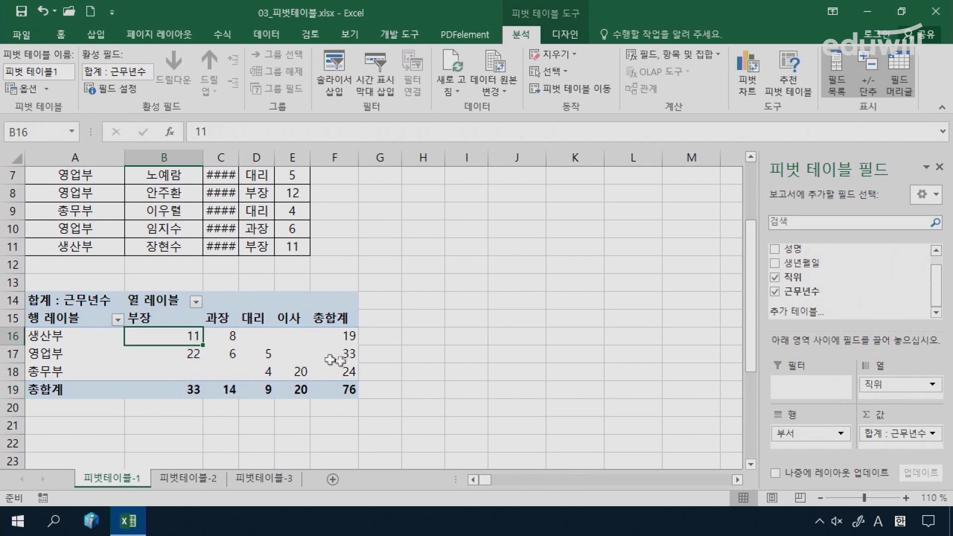
Step: Change the 근무년수 value field to summarise by 최대값, viewing its number format categories without changing them
left_click(890, 435)
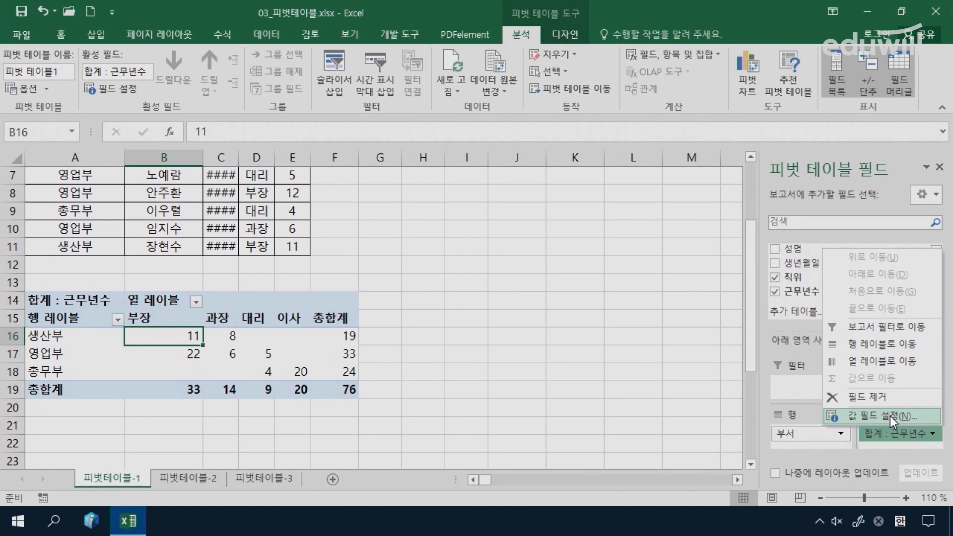
left_click(890, 416)
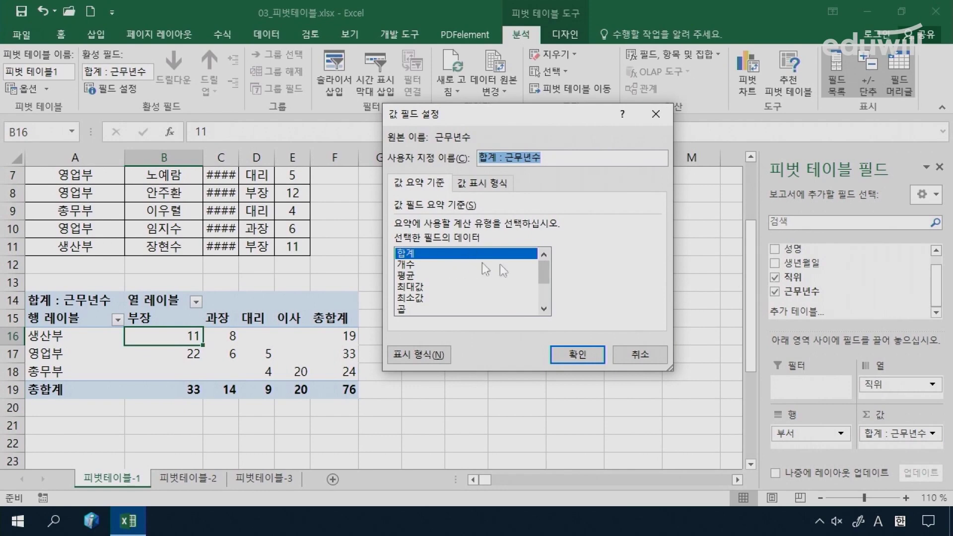
mouse_move(543, 270)
left_mouse_down()
mouse_move(538, 303)
mouse_move(541, 263)
left_mouse_up()
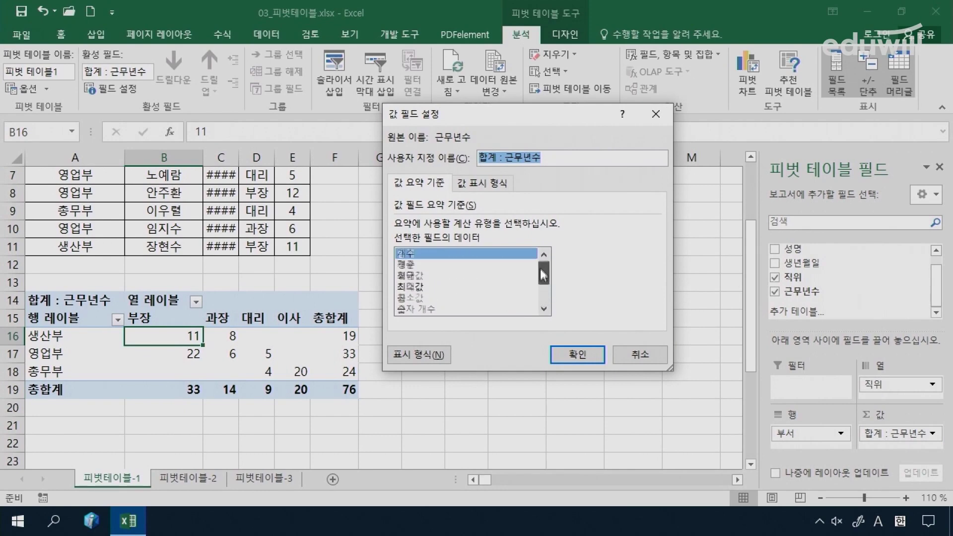
left_click(436, 287)
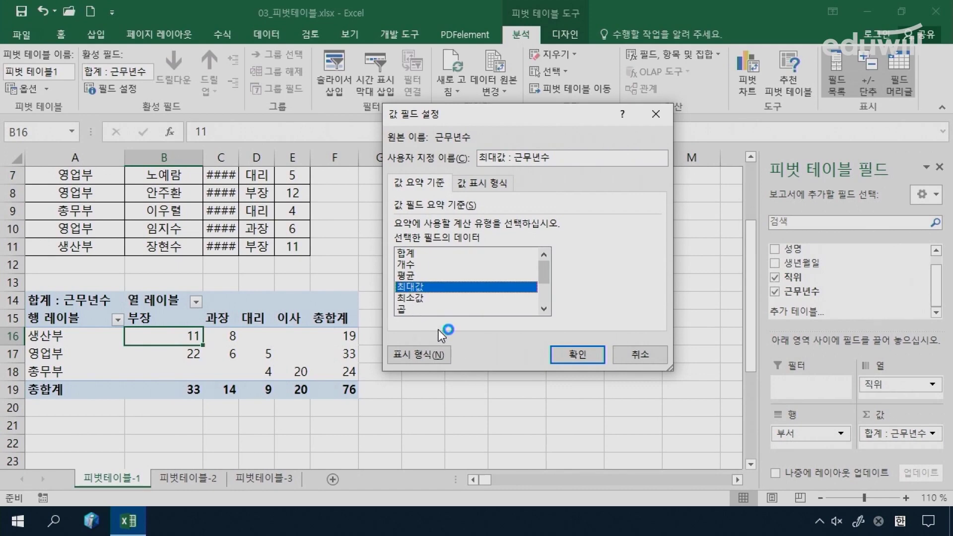
left_click(427, 352)
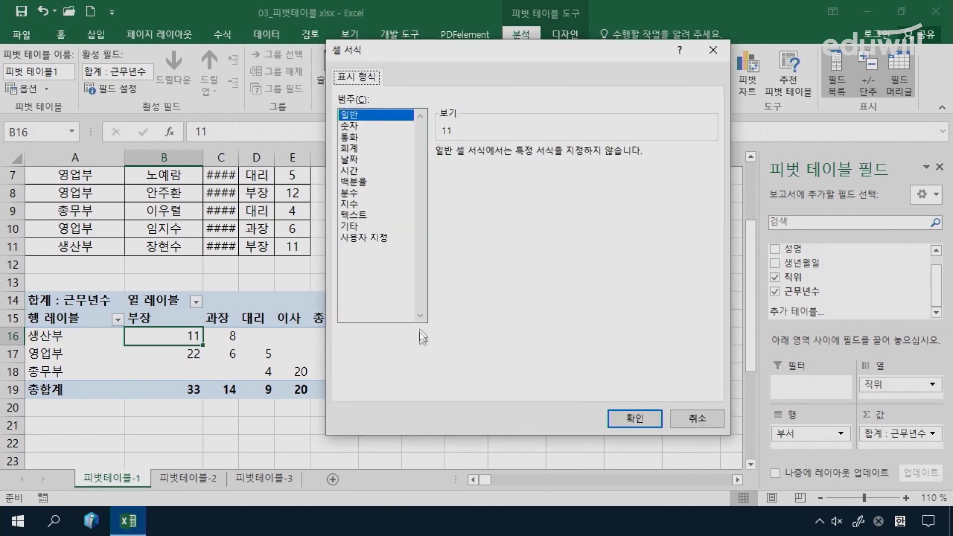
left_click(713, 50)
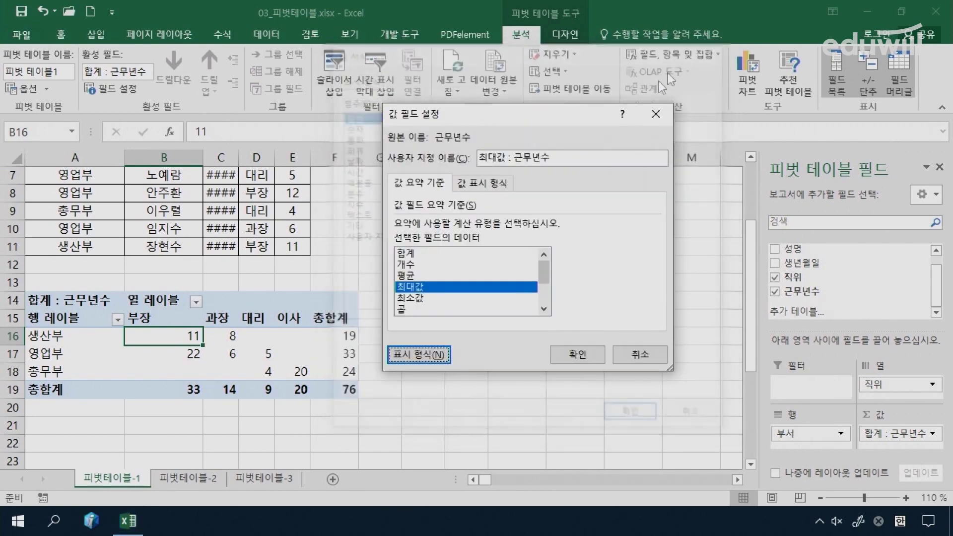
left_click(577, 353)
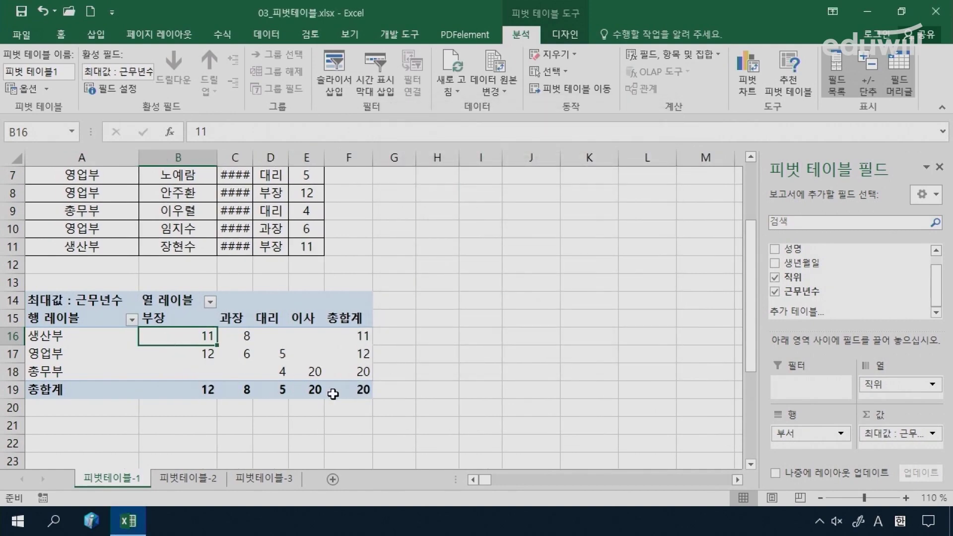
Step: Examine the pivot table's 최대값 results and its empty cells in the 생산부, 영업부 and 총무부 rows
mouse_move(330, 392)
left_click(273, 335)
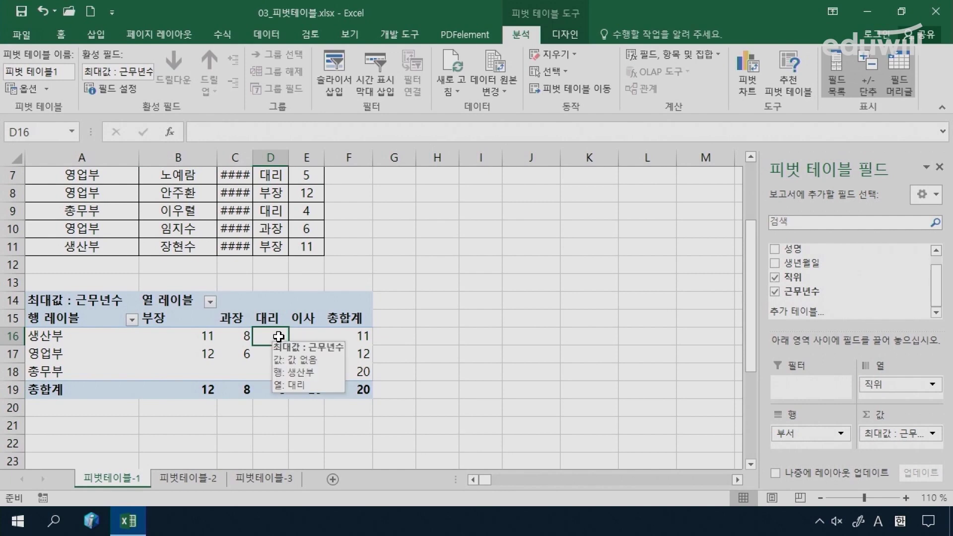
left_click(306, 335)
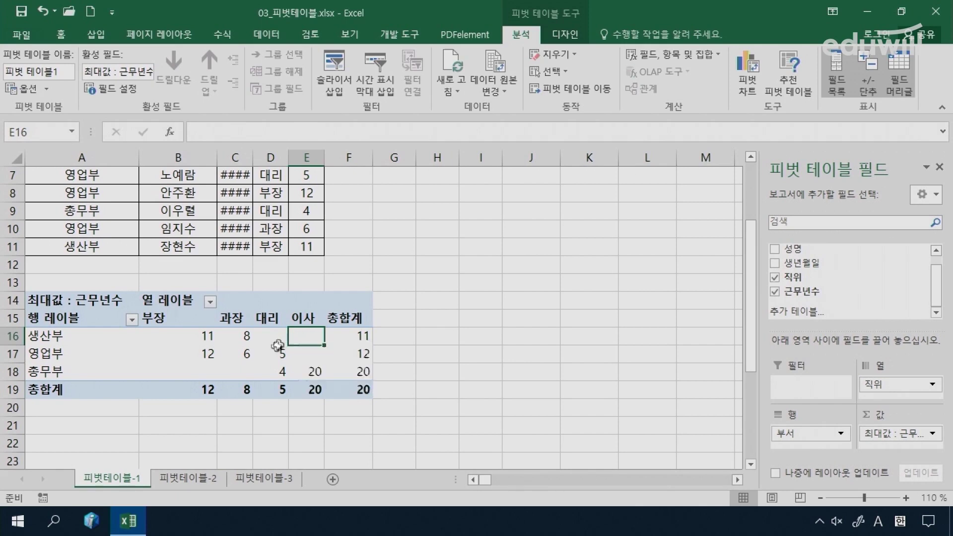
left_click(201, 370)
left_click(246, 374)
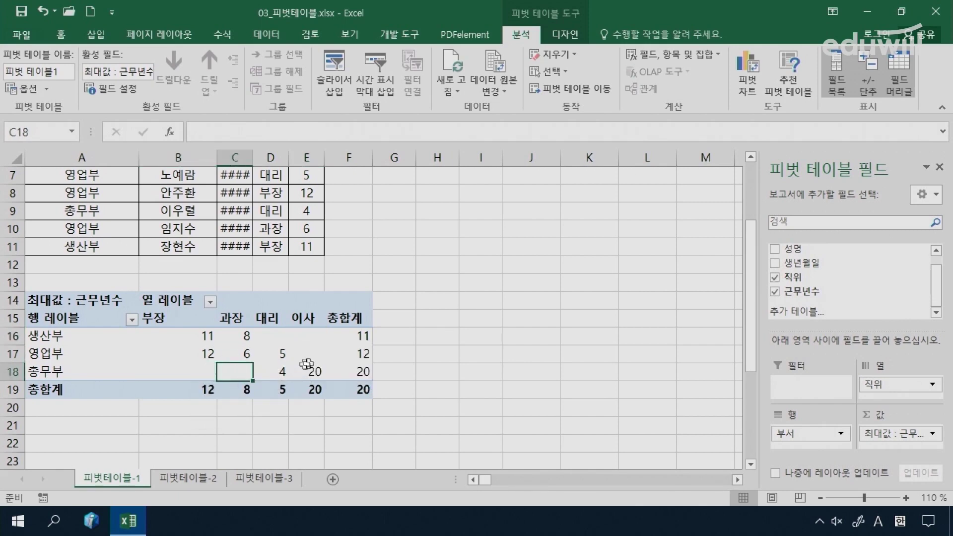
left_click(307, 364)
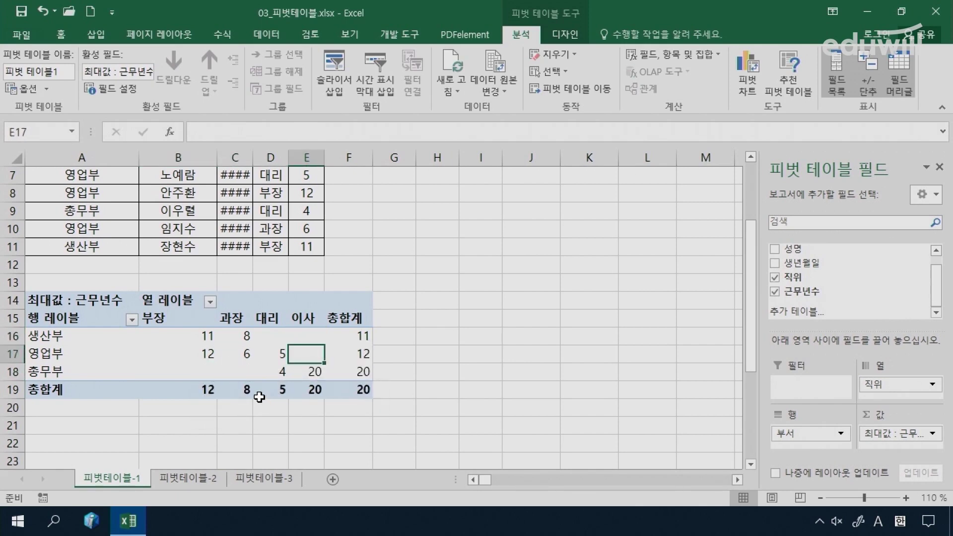
mouse_move(251, 391)
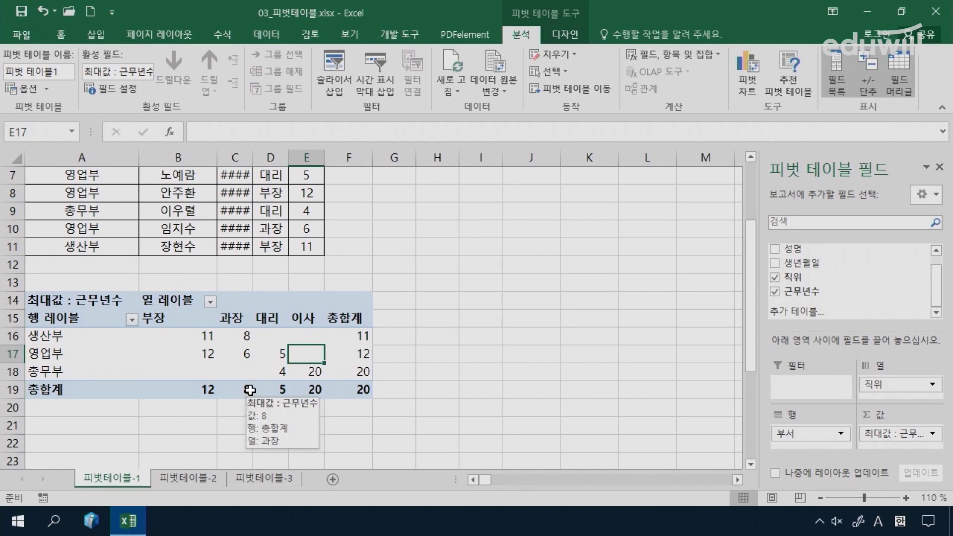
Step: Set the pivot table options to show * in empty cells and check the affected cells
left_click(274, 335)
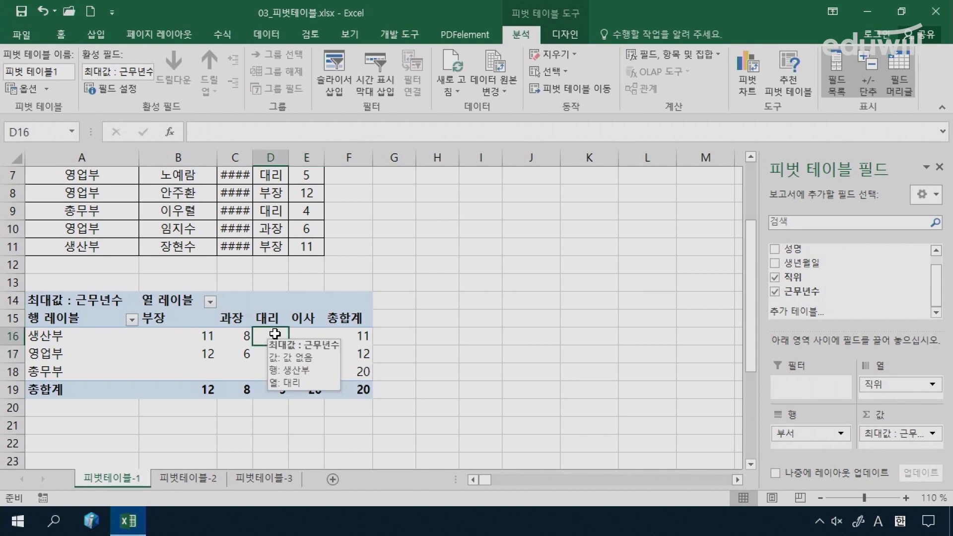
right_click(275, 335)
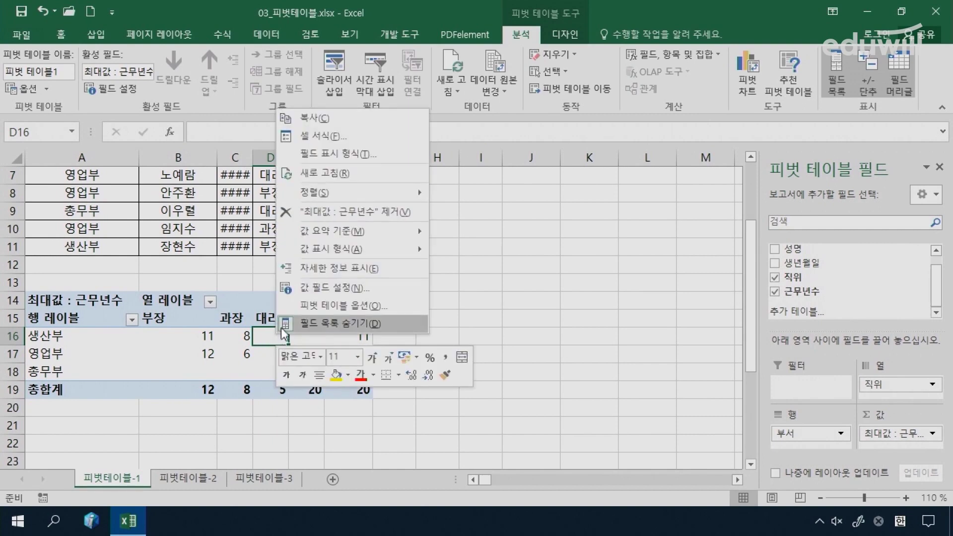
left_click(309, 312)
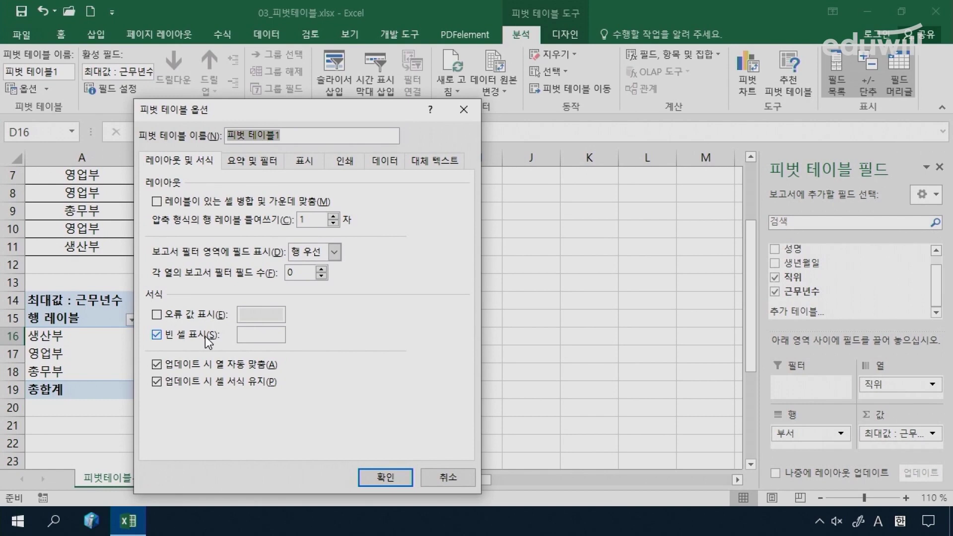
left_click(257, 335)
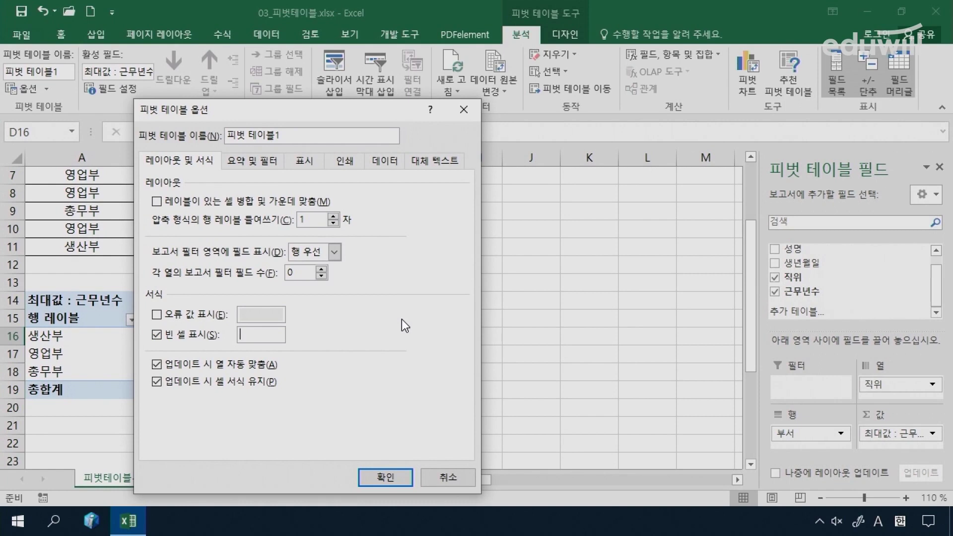
type("*")
left_click(378, 474)
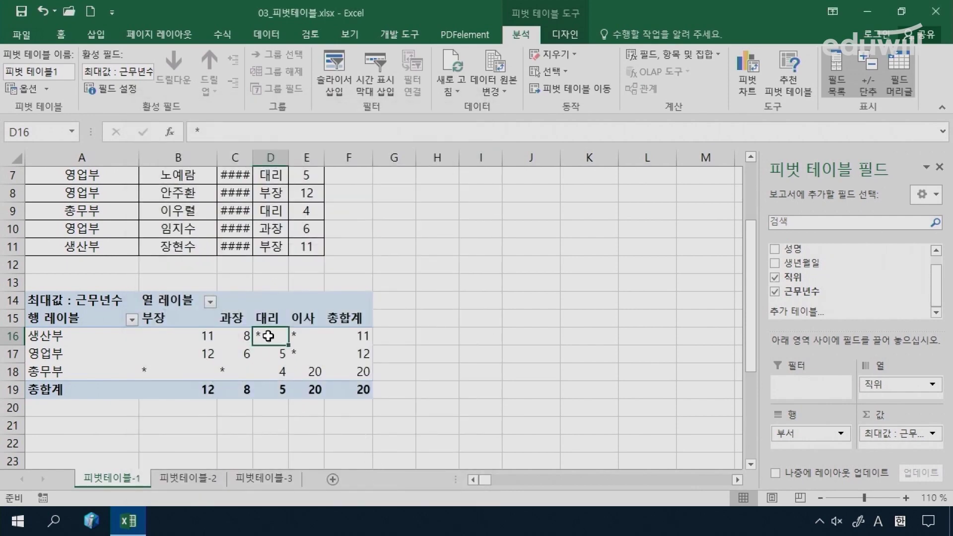
left_click(296, 333)
left_click(292, 354)
left_click(238, 368)
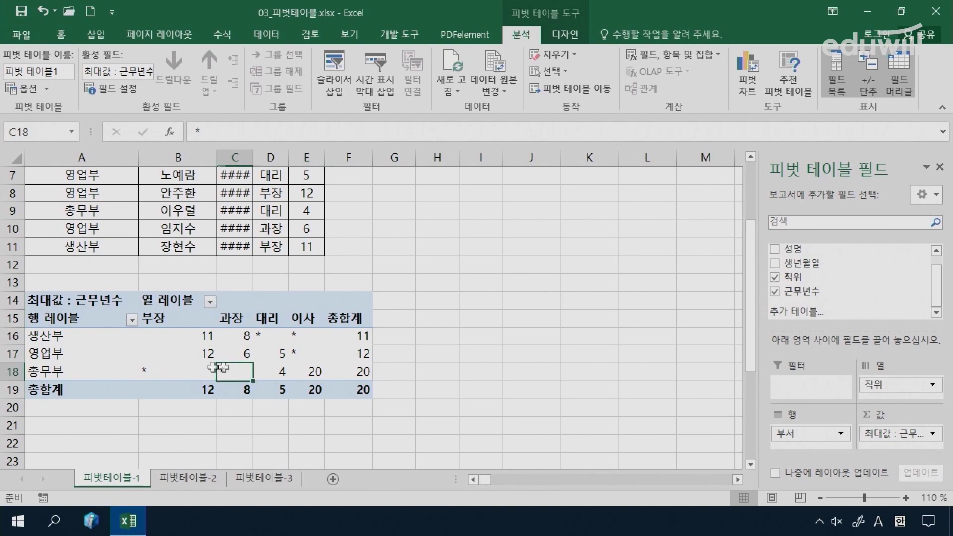
left_click(172, 367)
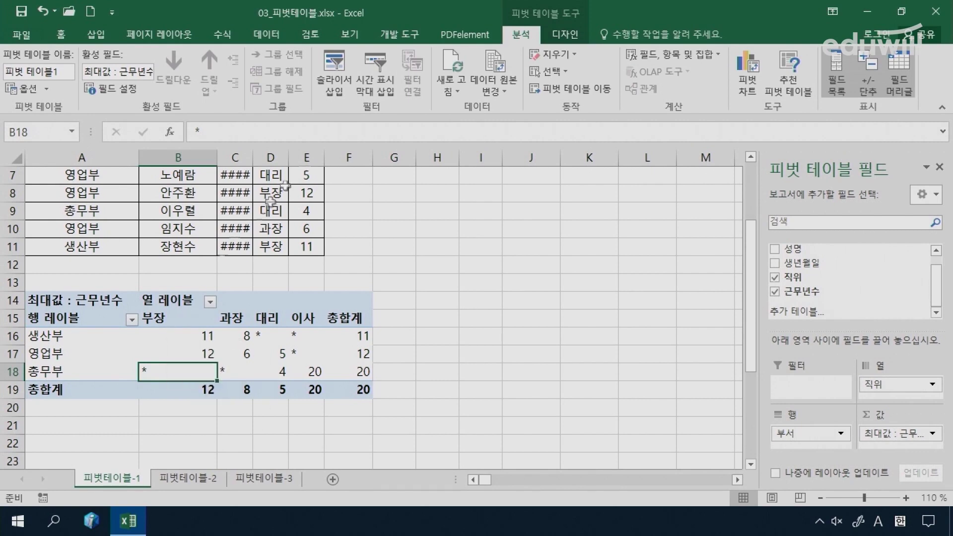
Step: Apply the orange style from the second row of the 보통 pivot table styles
left_click(558, 33)
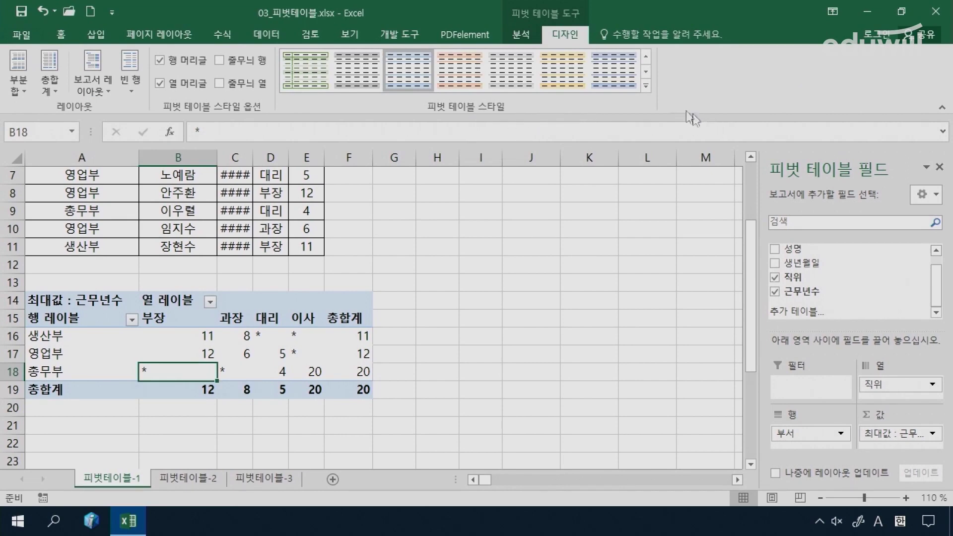
left_click(646, 87)
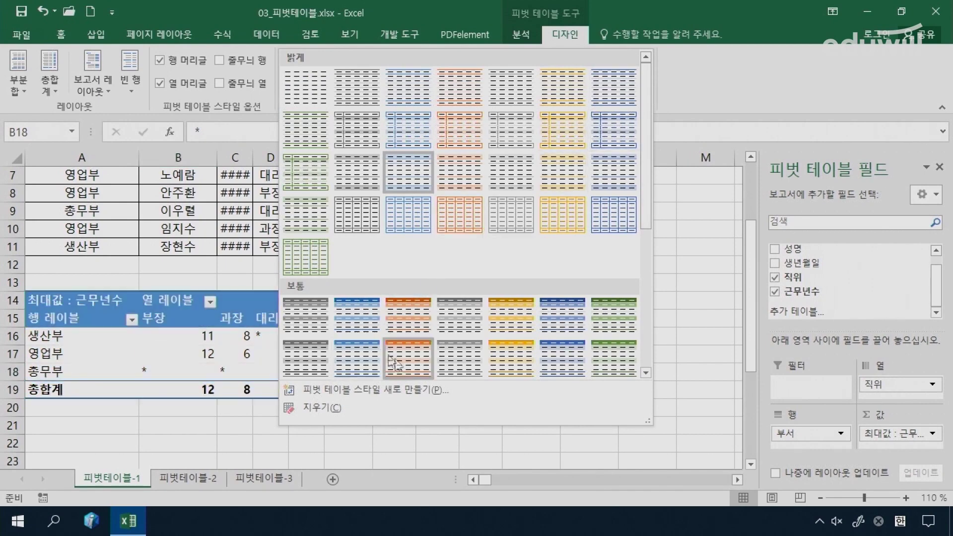
left_click(415, 364)
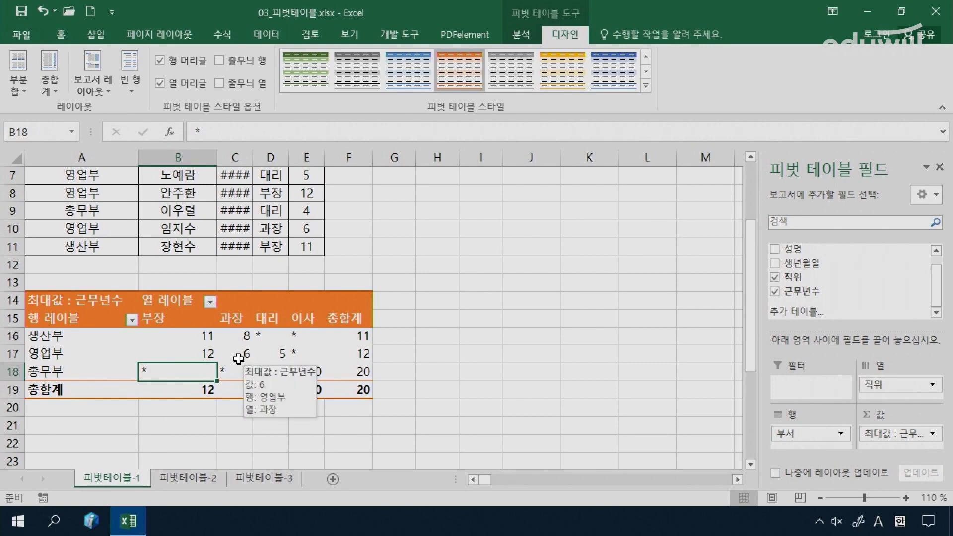
Step: AutoFit the 생년월일 and 근무년수 columns, C and E, to their contents
scroll(238, 355, "up", 1)
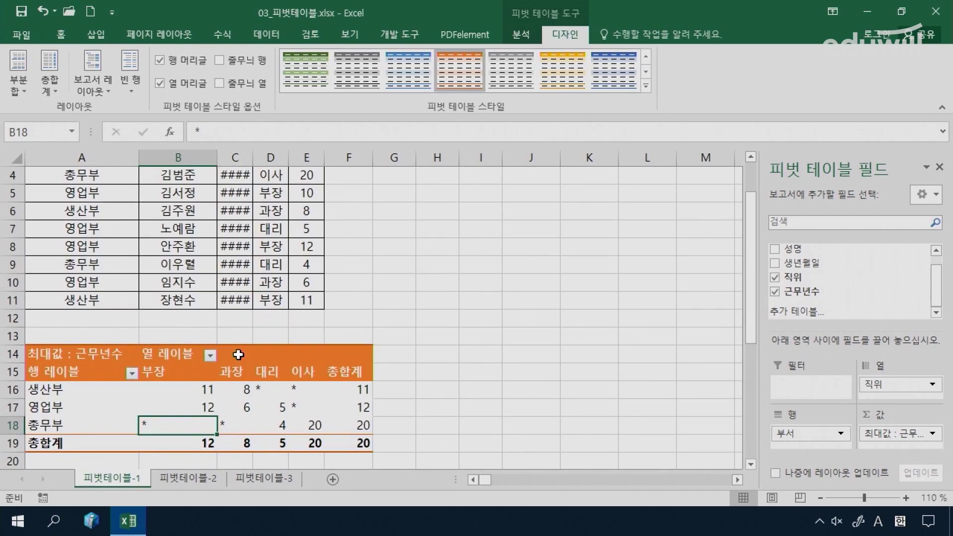
left_click(247, 389)
scroll(248, 345, "up", 1)
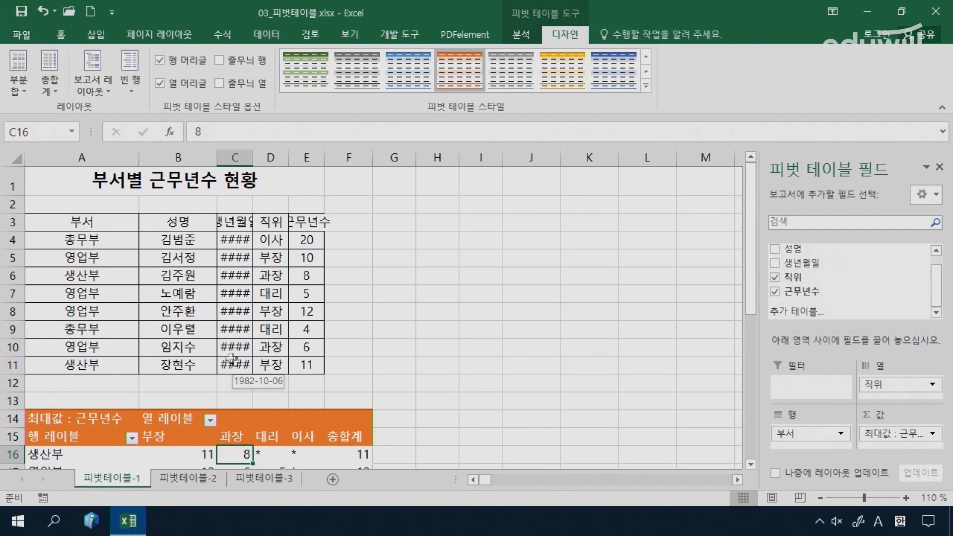
double_click(254, 158)
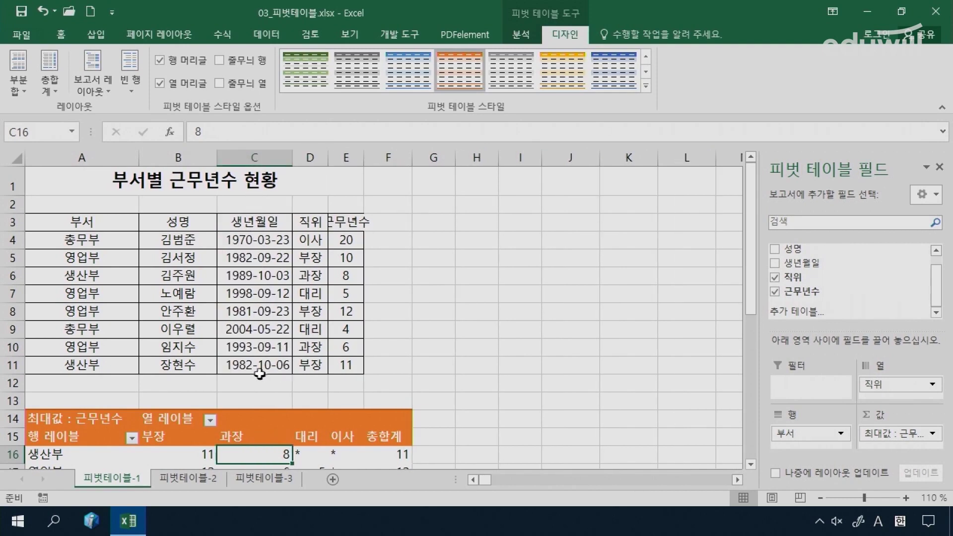
double_click(363, 157)
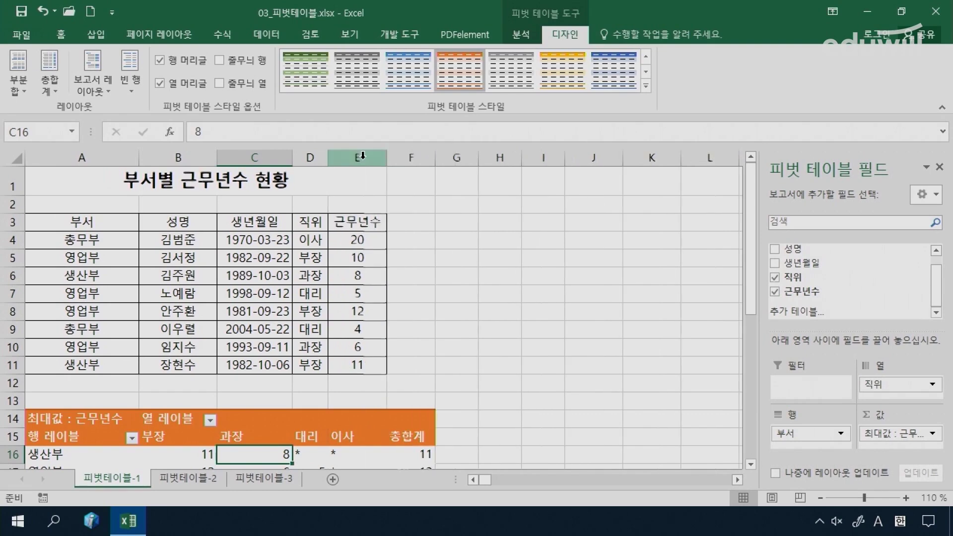
left_click_drag(328, 158, 329, 157)
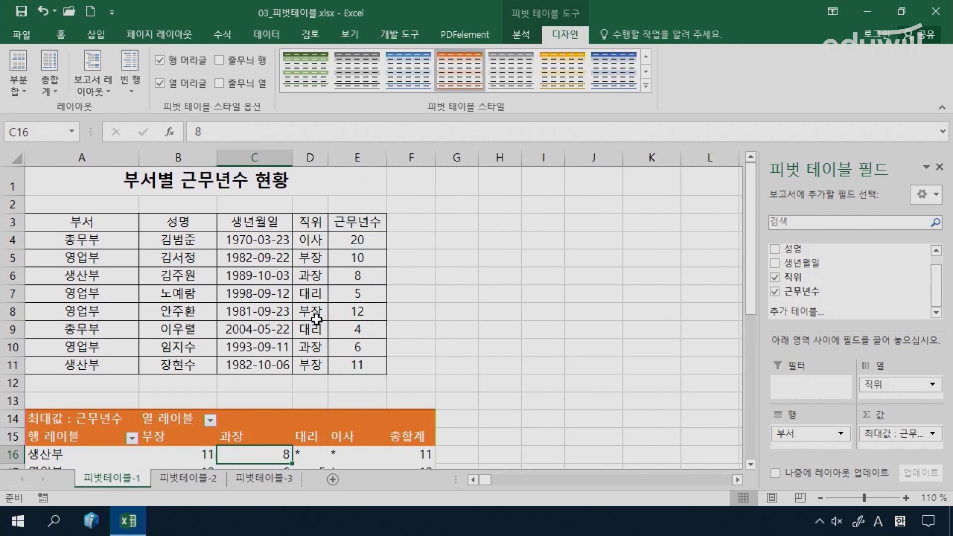
Step: Change the 부서 entry in source cell A11 to 개발부 and select the pivot table's 생산부 value under 부장
scroll(316, 321, "down", 1)
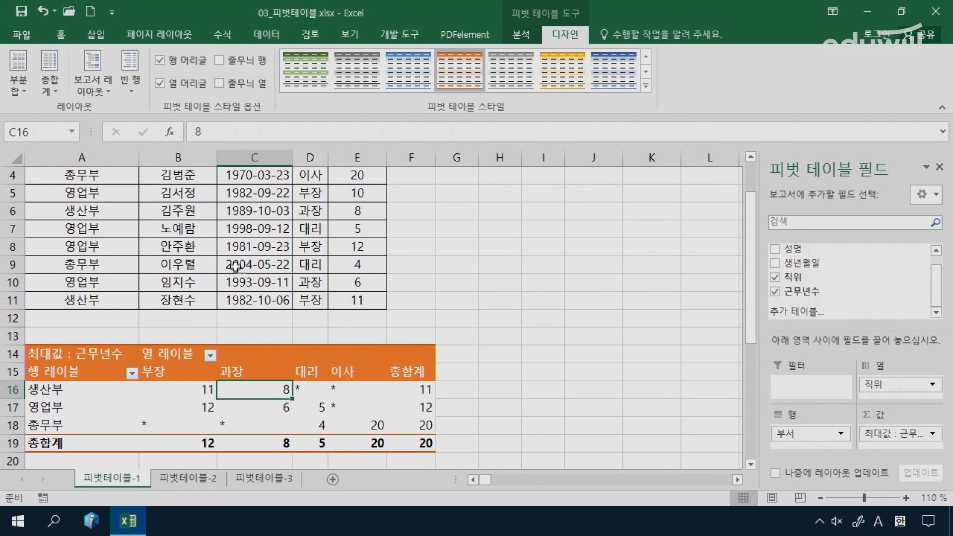
scroll(236, 265, "up", 1)
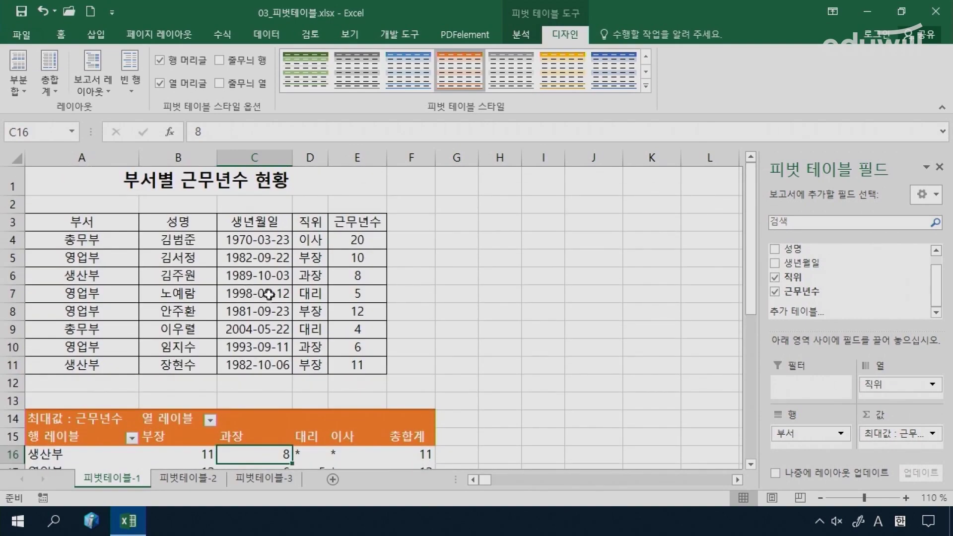
scroll(249, 281, "down", 1)
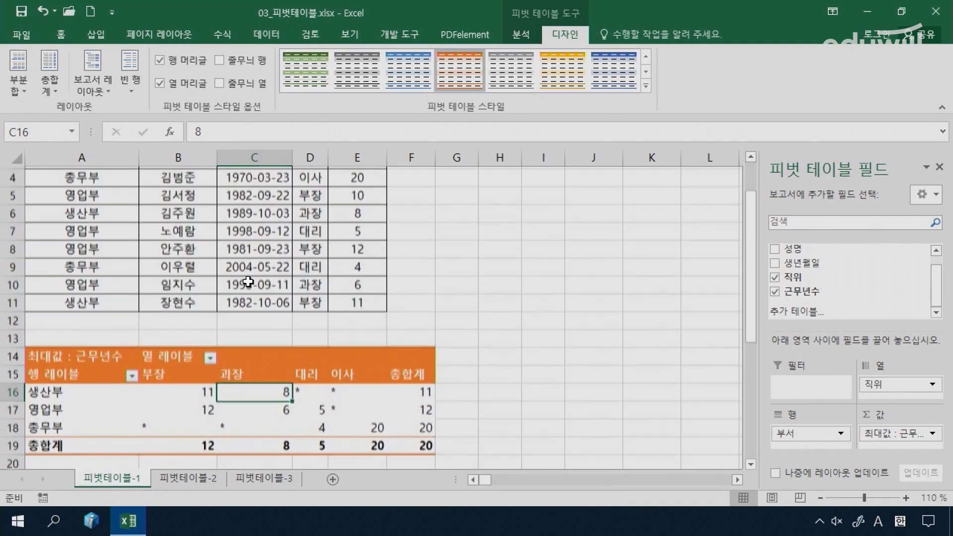
scroll(248, 281, "up", 1)
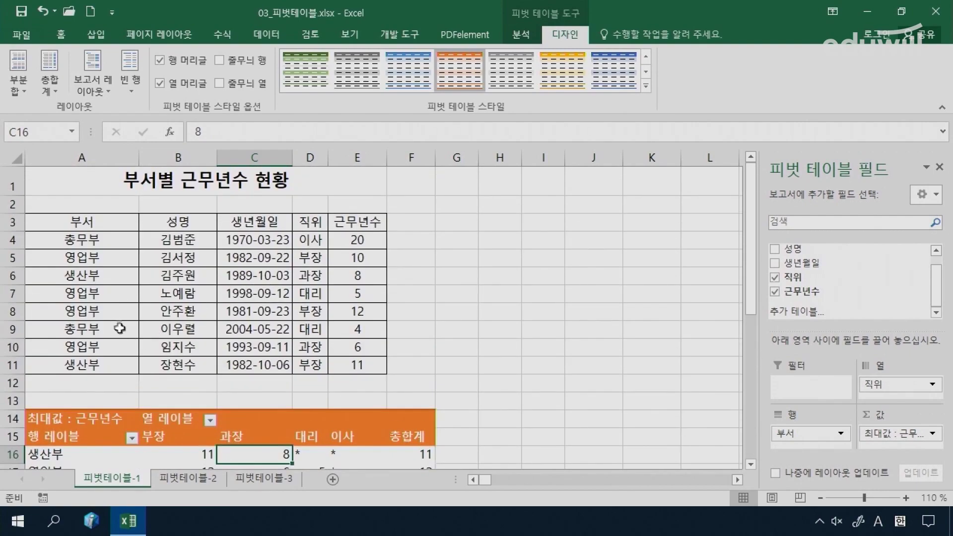
scroll(107, 327, "down", 1)
left_click(95, 300)
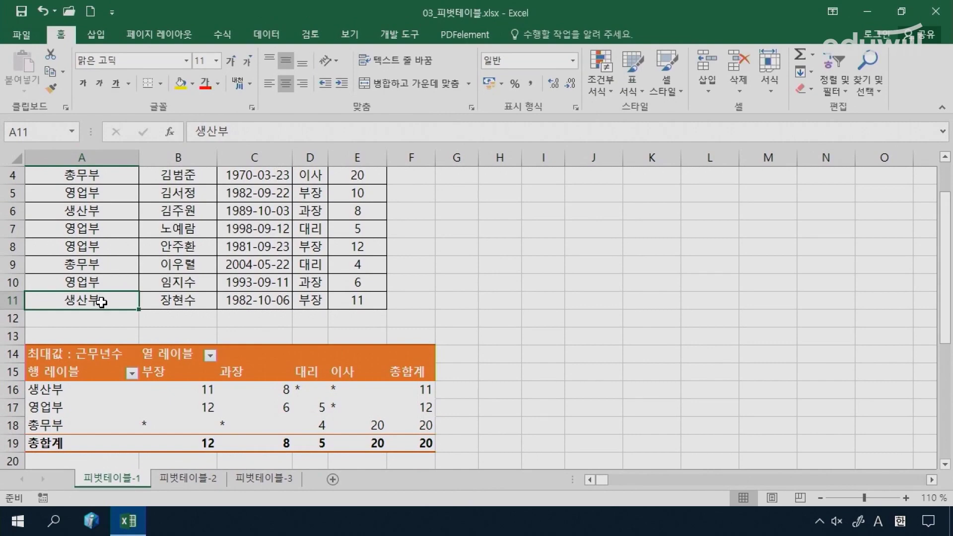
type("r")
key("BackSpace")
key("Hangul")
type("개발부")
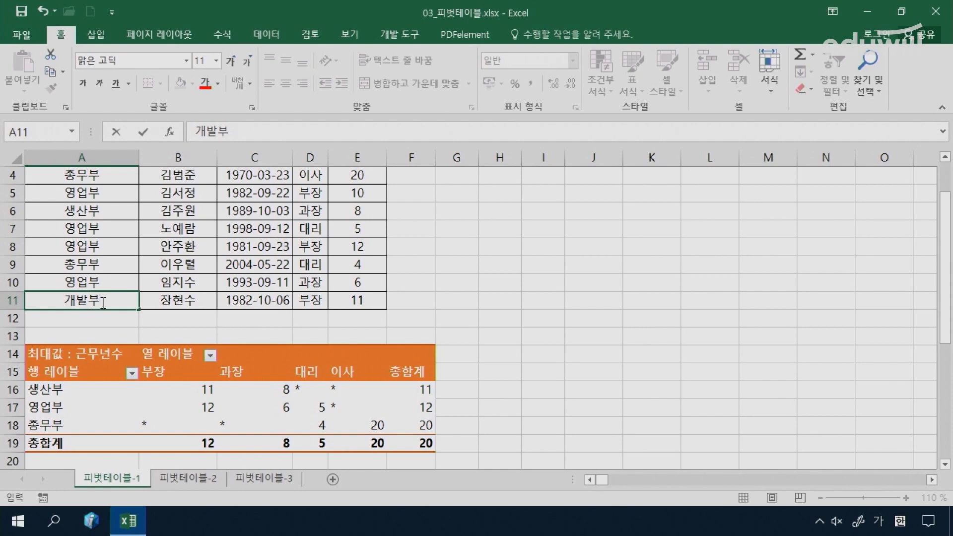
key("Return")
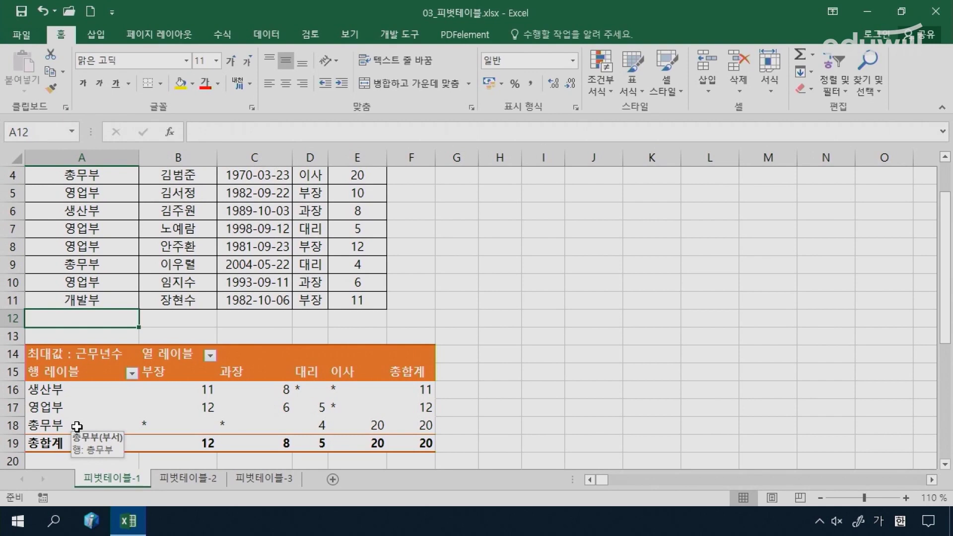
left_click(162, 393)
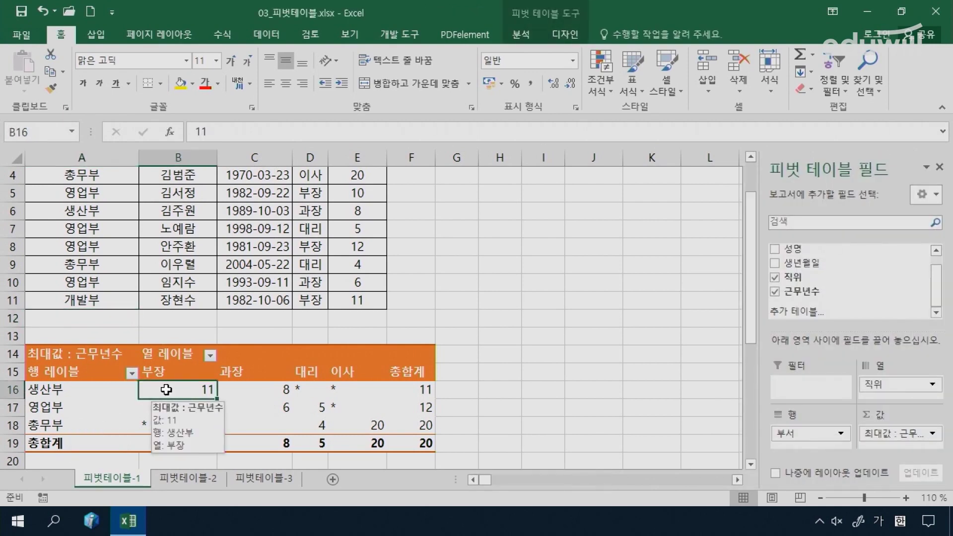
Step: Refresh the pivot table from the changed source data and check the 개발부 row and the 생산부 values under 과장 and 총합계
right_click(166, 389)
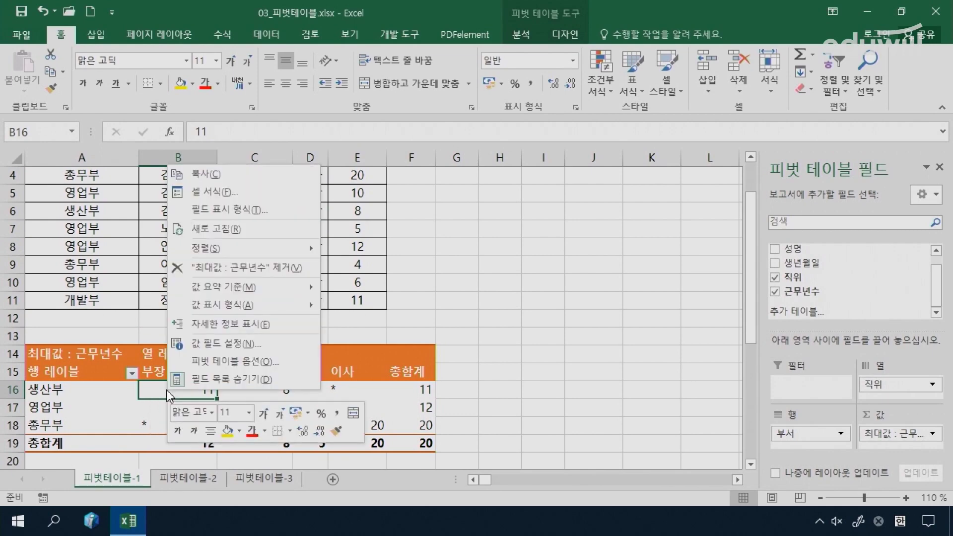
left_click(209, 229)
scroll(152, 391, "down", 1)
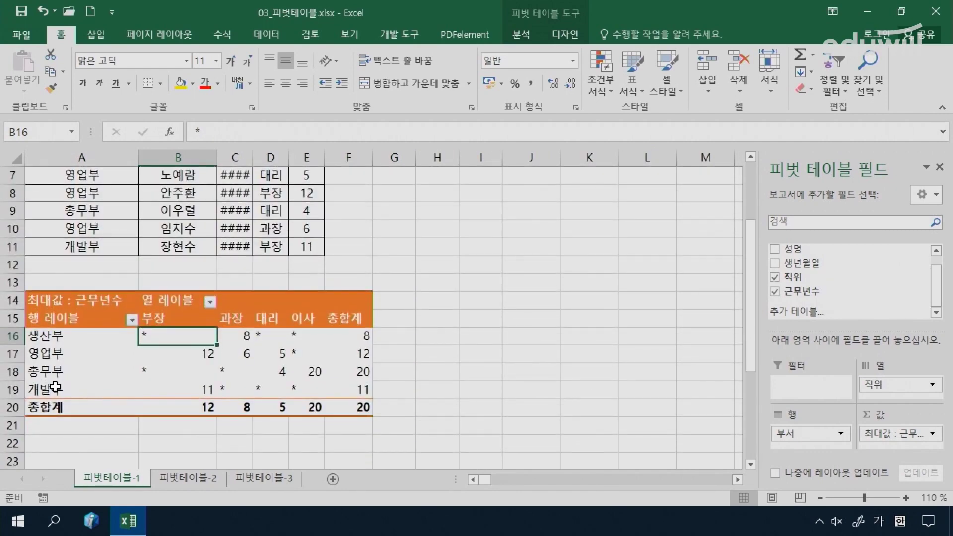
left_click(74, 390)
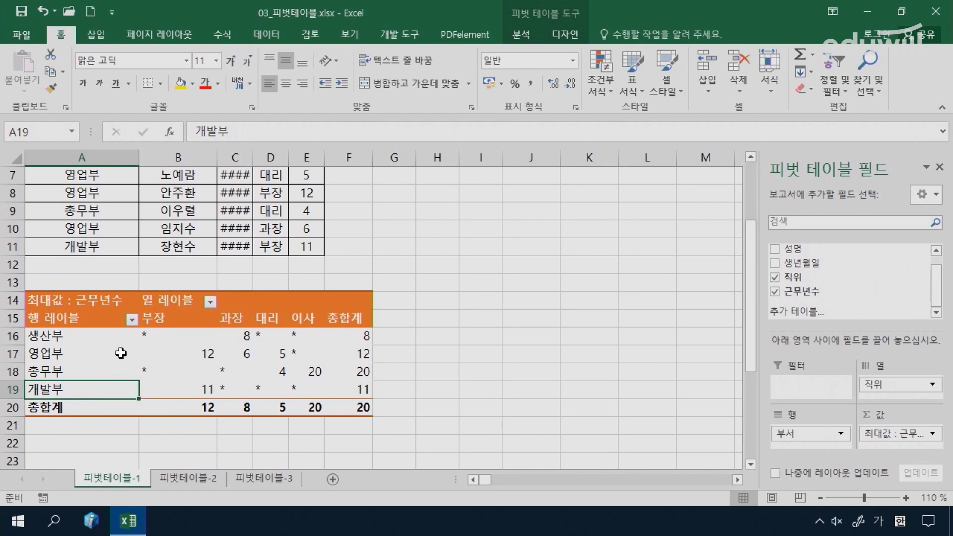
mouse_move(232, 346)
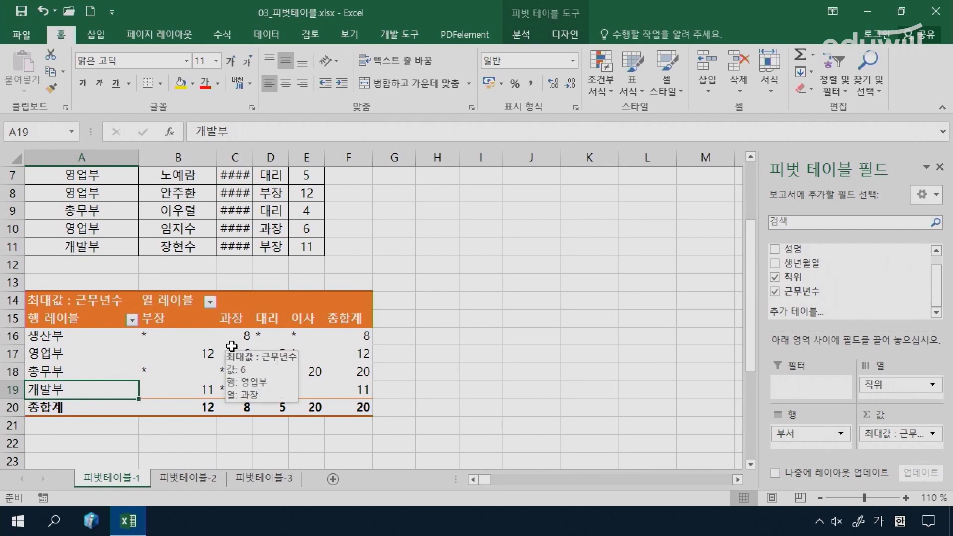
left_click(235, 336)
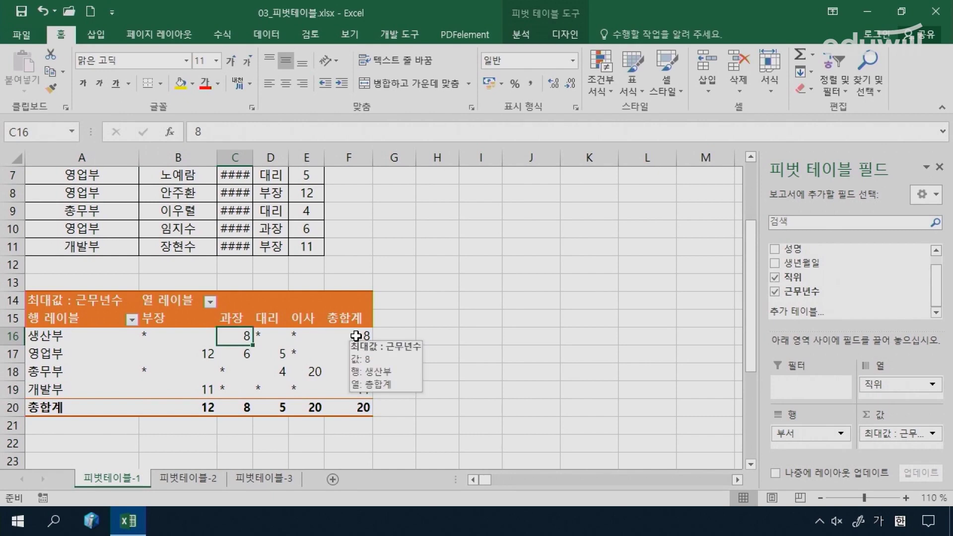
left_click(356, 336)
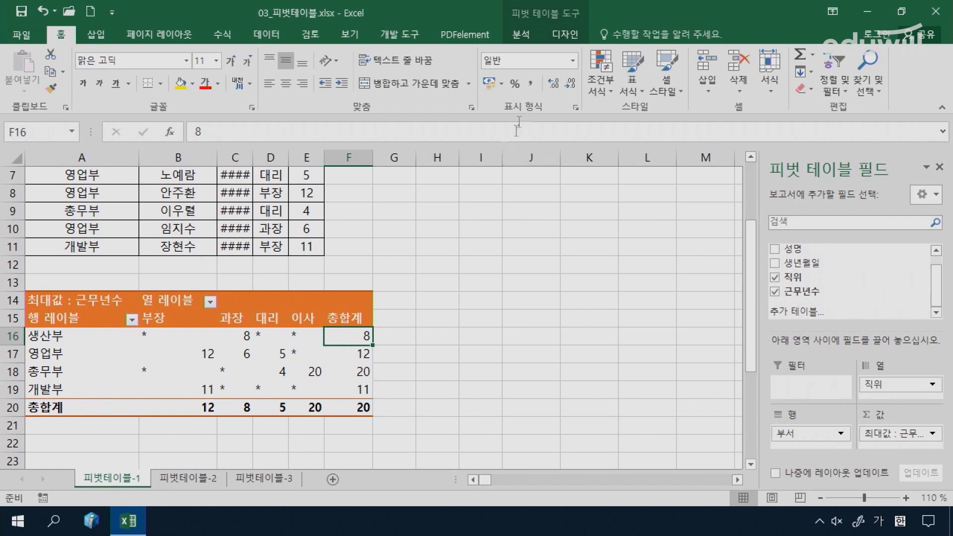
Step: Turn off the pivot table's grand totals for both rows and columns
left_click(566, 35)
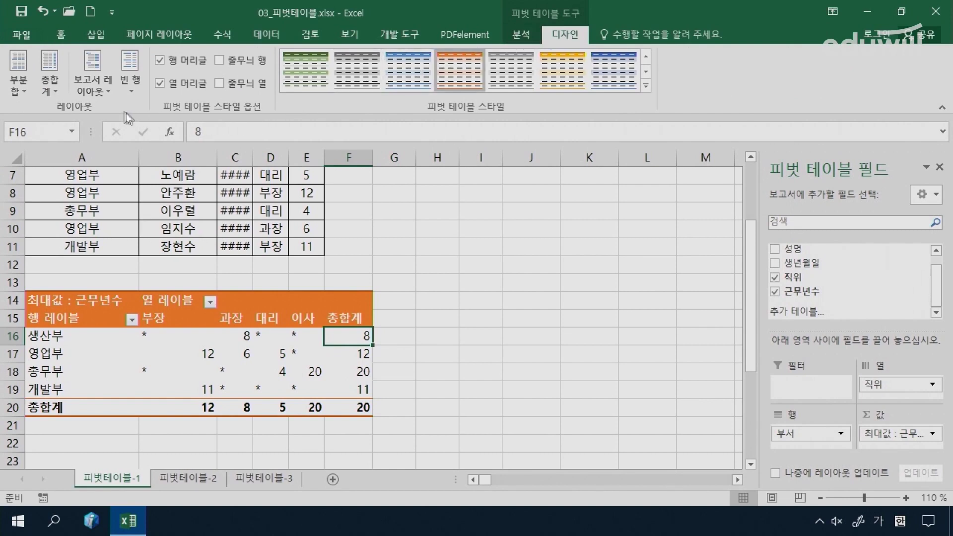
left_click(48, 91)
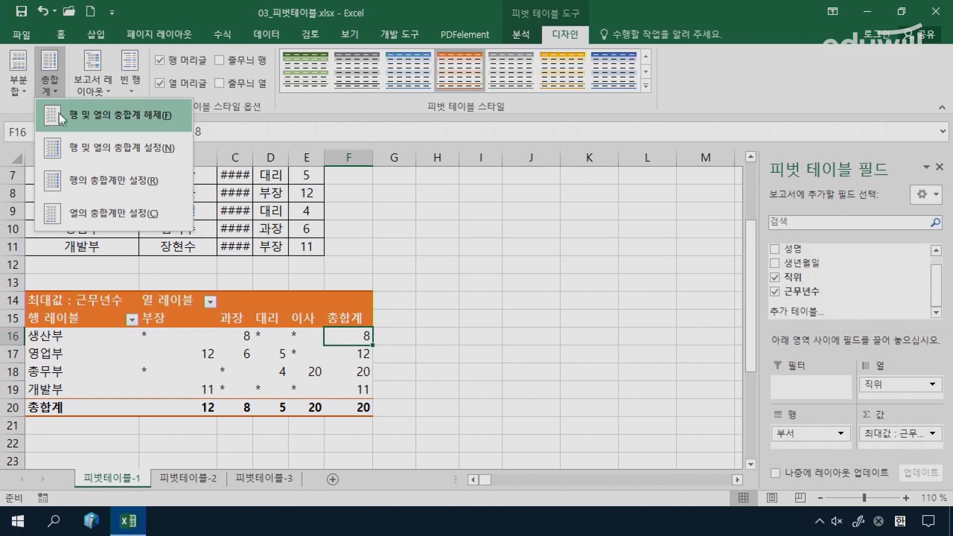
left_click(132, 121)
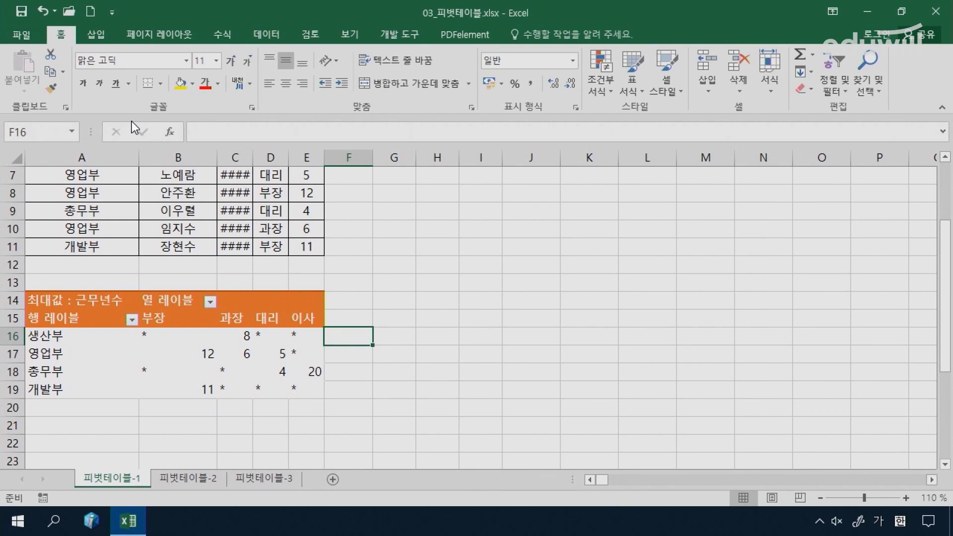
Step: Set the pivot table to show grand totals for rows only
left_click(304, 318)
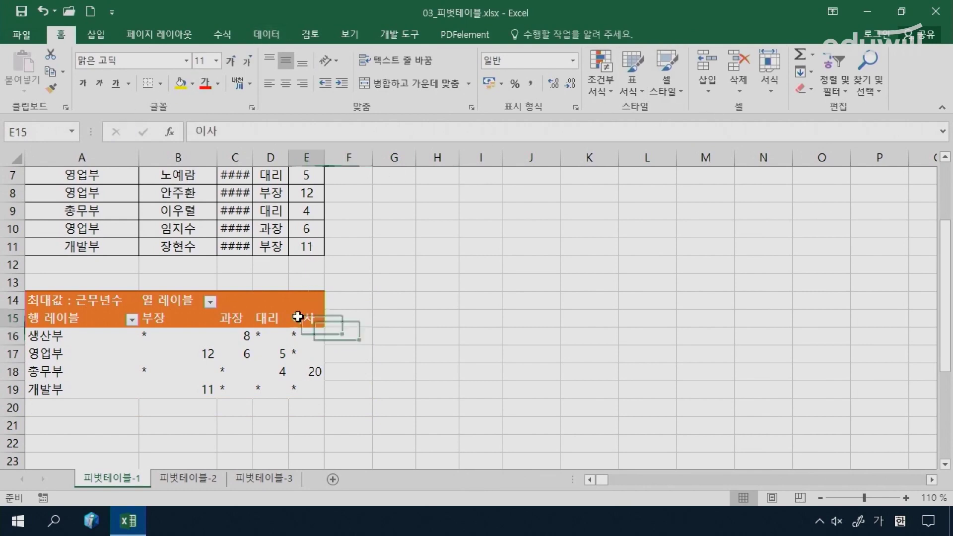
left_click(63, 94)
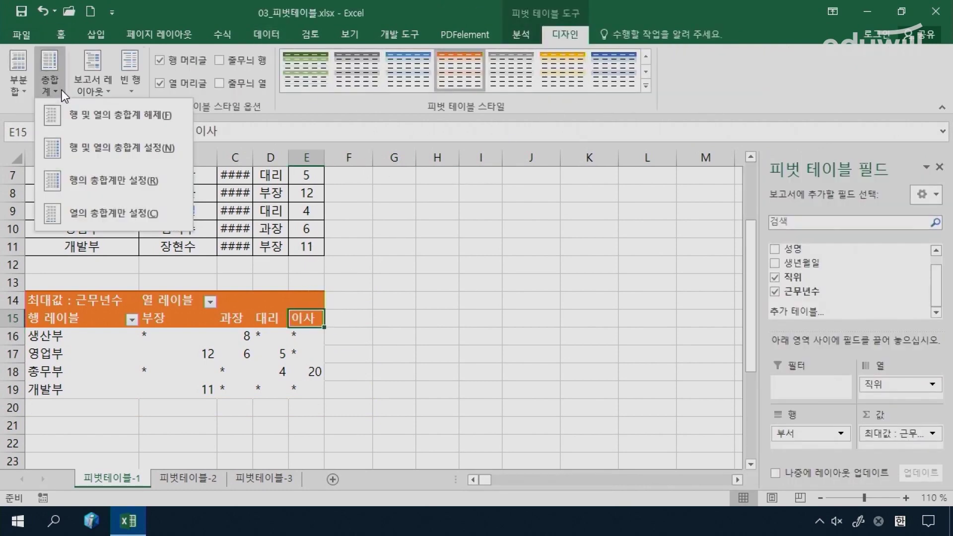
left_click(66, 181)
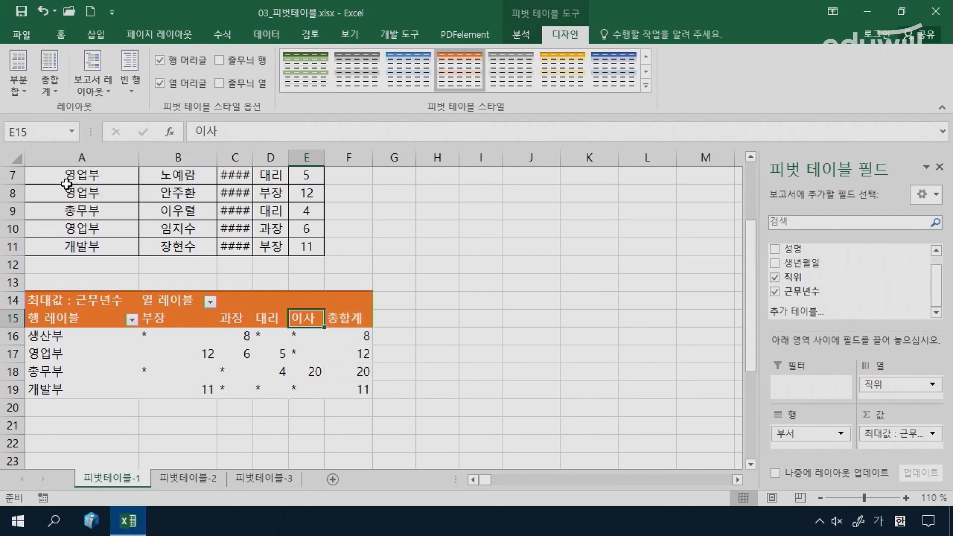
Step: Review the grand total settings under 요약 및 필터 in the pivot table options and close them without changes
left_click(199, 333)
right_click(198, 332)
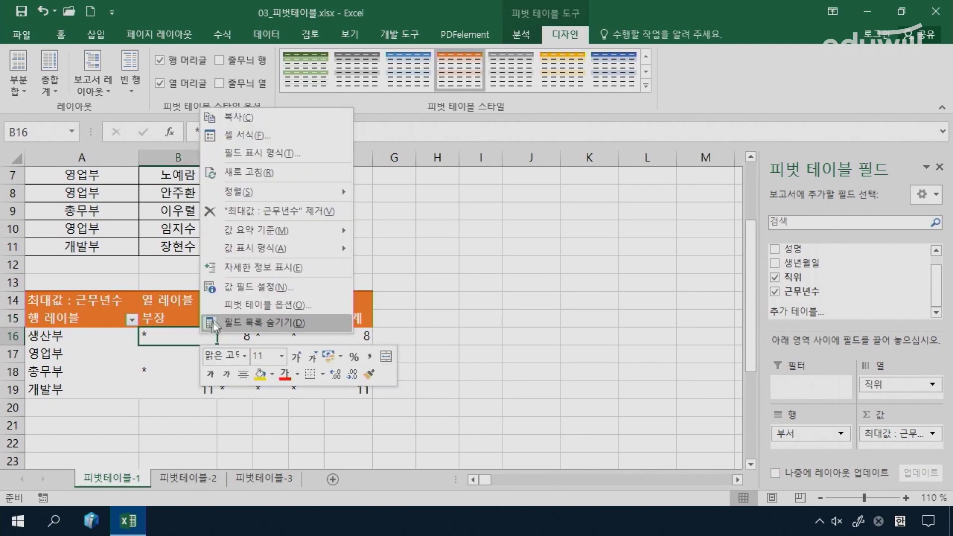
left_click(219, 309)
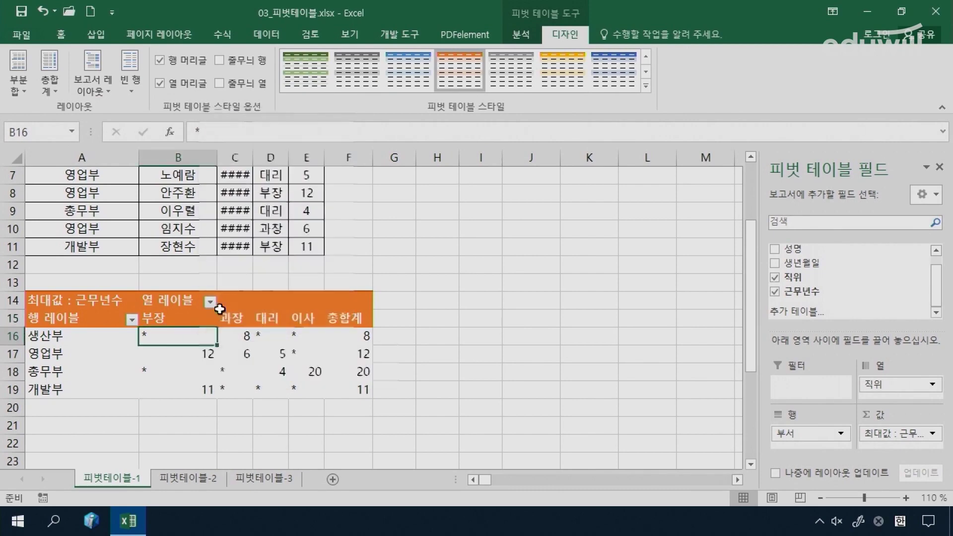
left_click(154, 166)
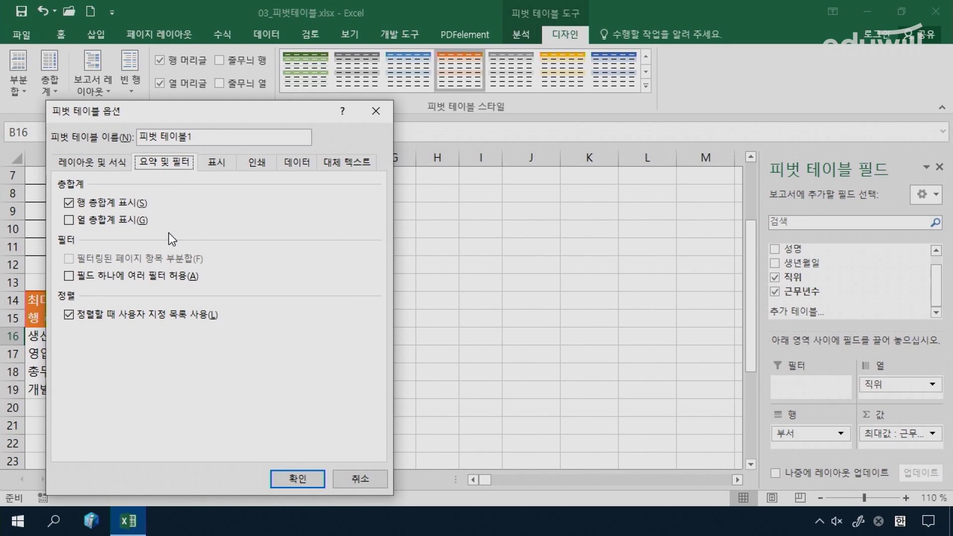
left_click(376, 111)
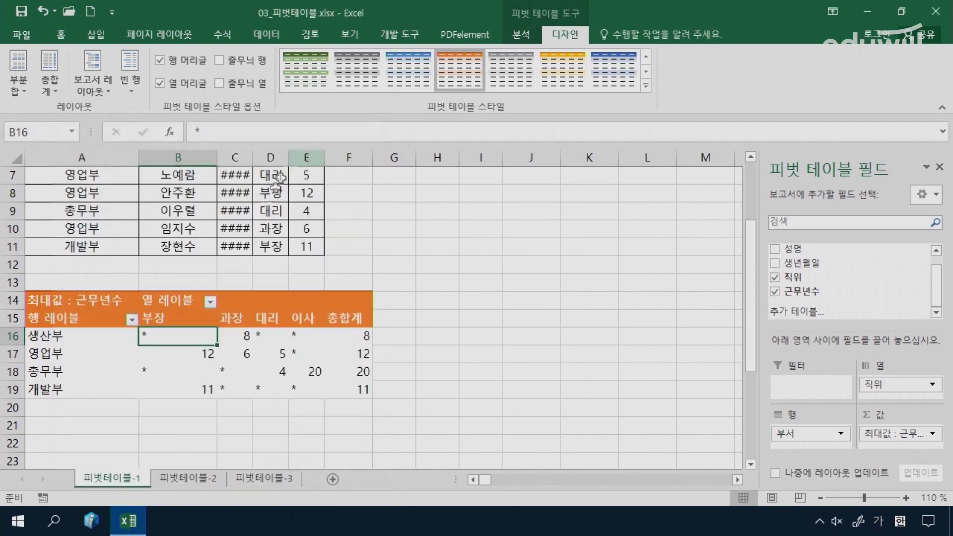
mouse_move(252, 345)
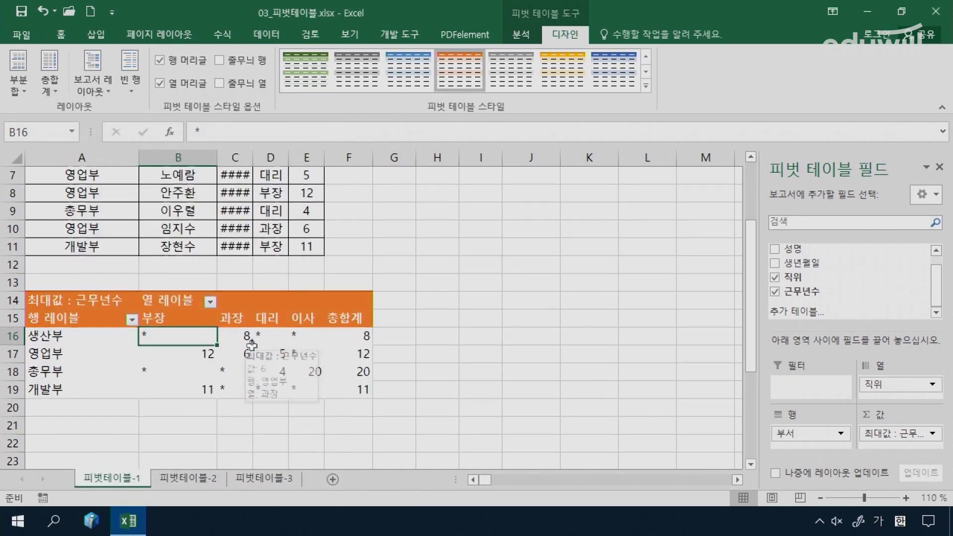
scroll(252, 345, "up", 1)
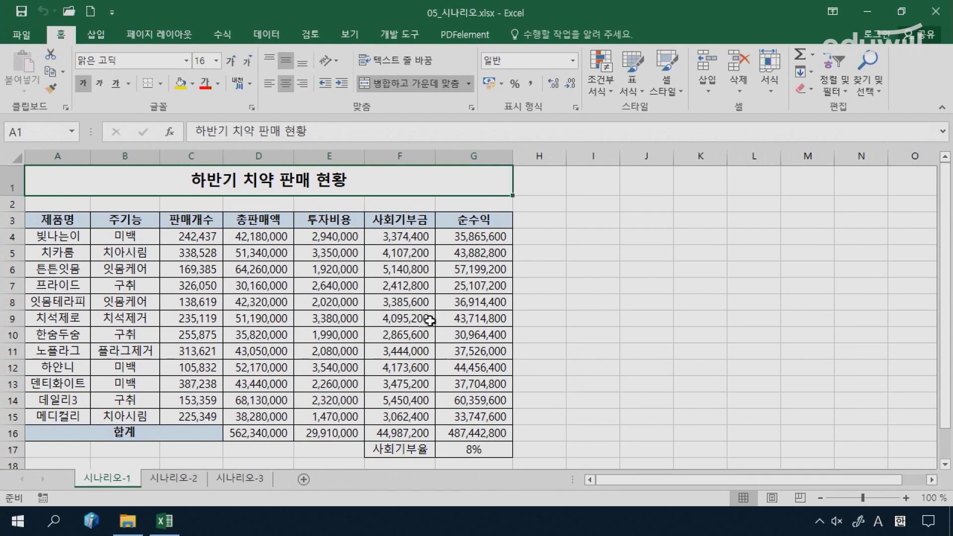
Step: In 05_시나리오.xlsx, examine the 사회기부율 value in G17 and the formulas in G16, G4 and F4
left_click(456, 445)
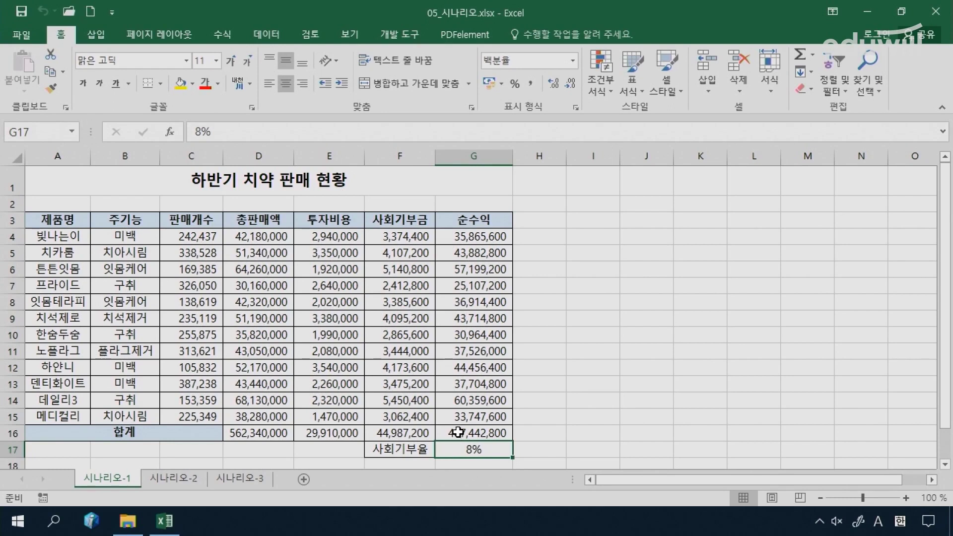
left_click(457, 432)
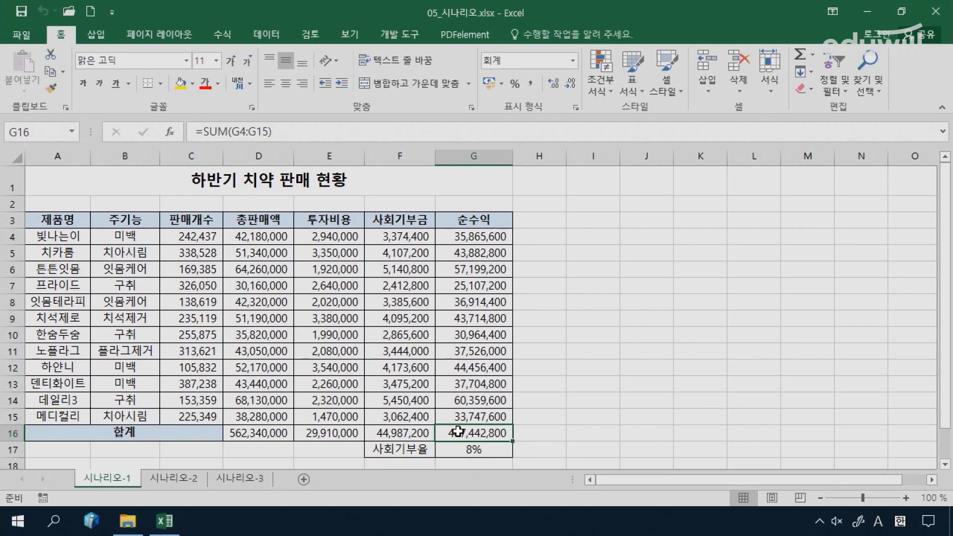
left_click(471, 241)
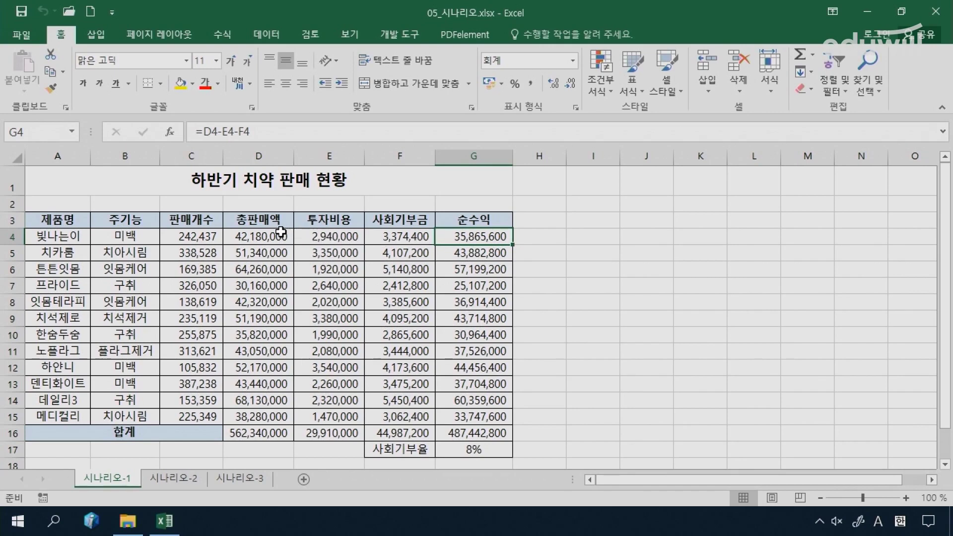
left_click(387, 234)
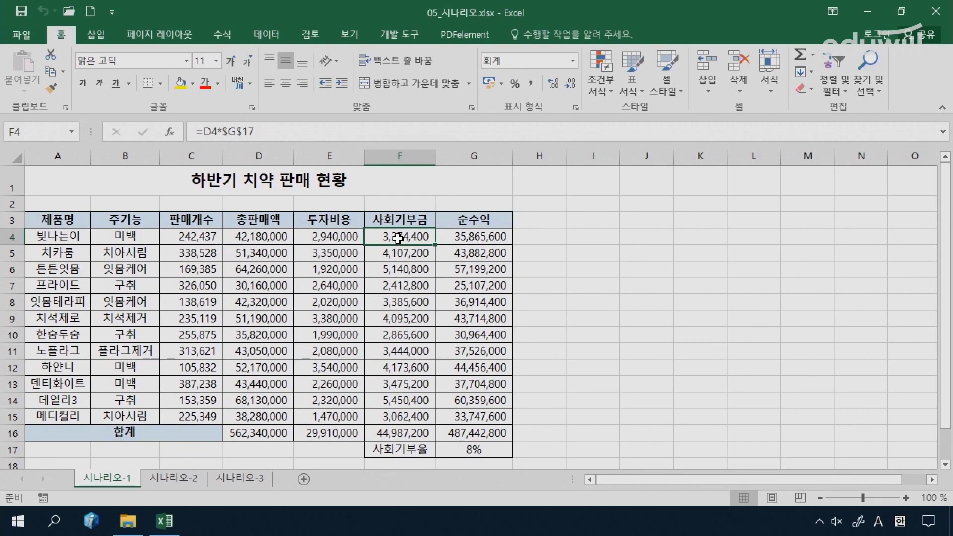
left_click(458, 446)
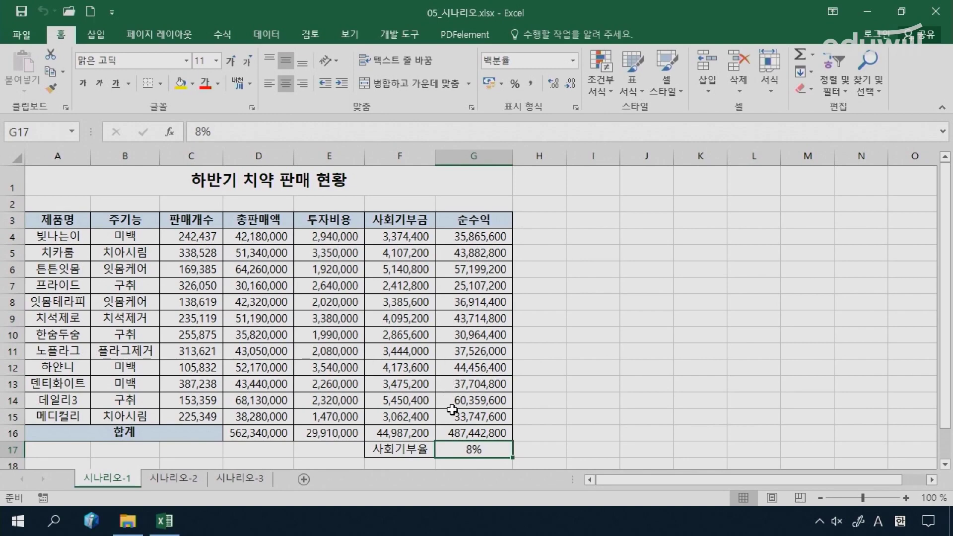
Step: Name the 순수익 total cell G16 순수익합계
left_click(467, 432)
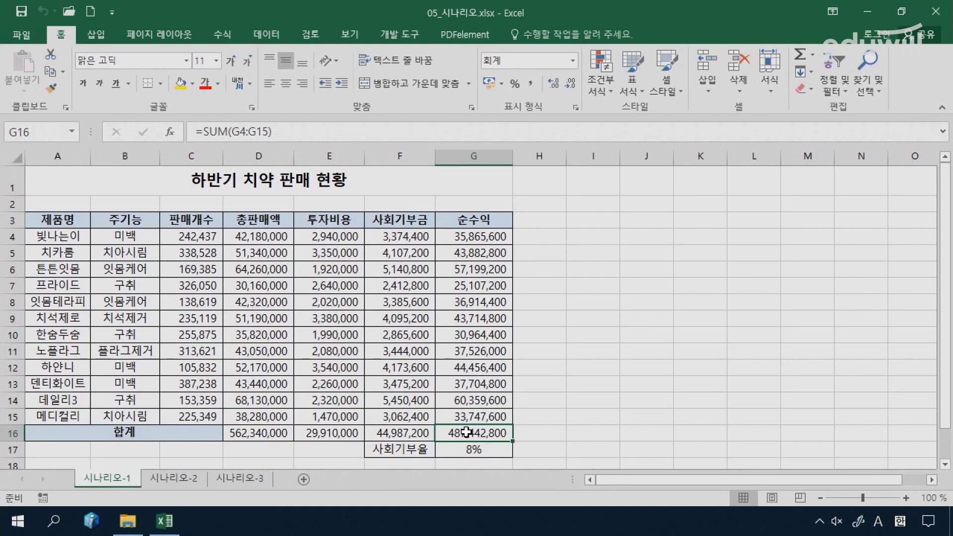
left_click(45, 132)
key("BackSpace")
key("Hangul")
type("ㅜ수익합ㄱ")
type("ㅖ")
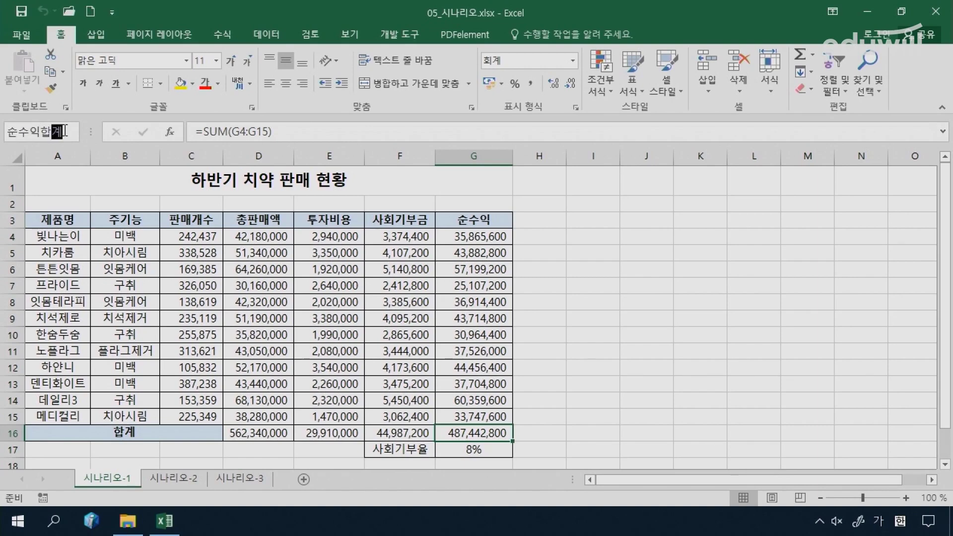
key("Return")
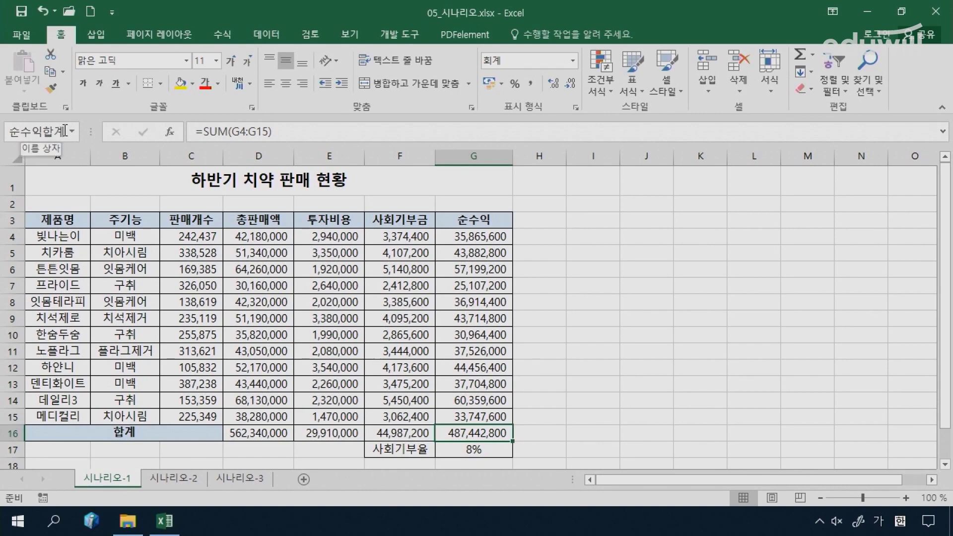
Step: Name the donation rate cell G17 사회기부율
left_click(480, 448)
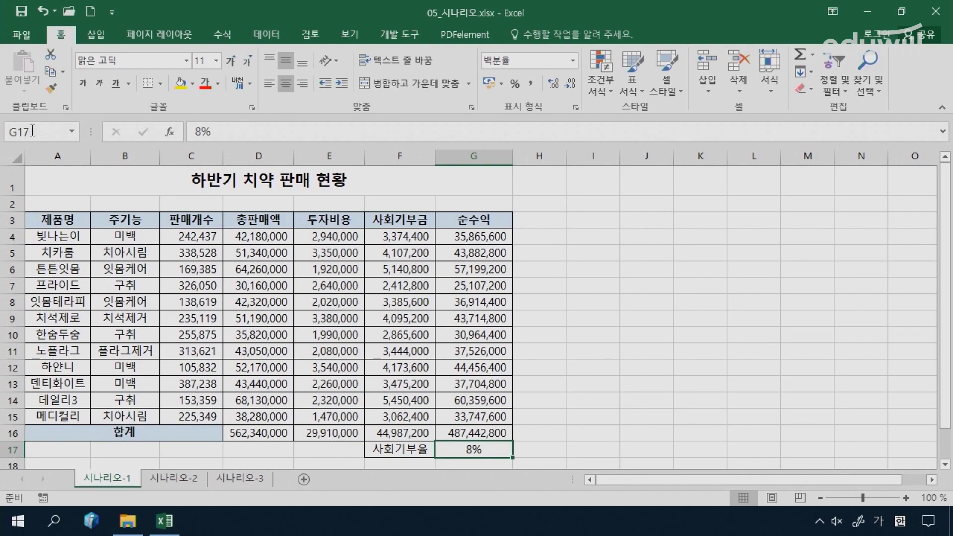
left_click(54, 129)
type("사회기부율")
key("Return")
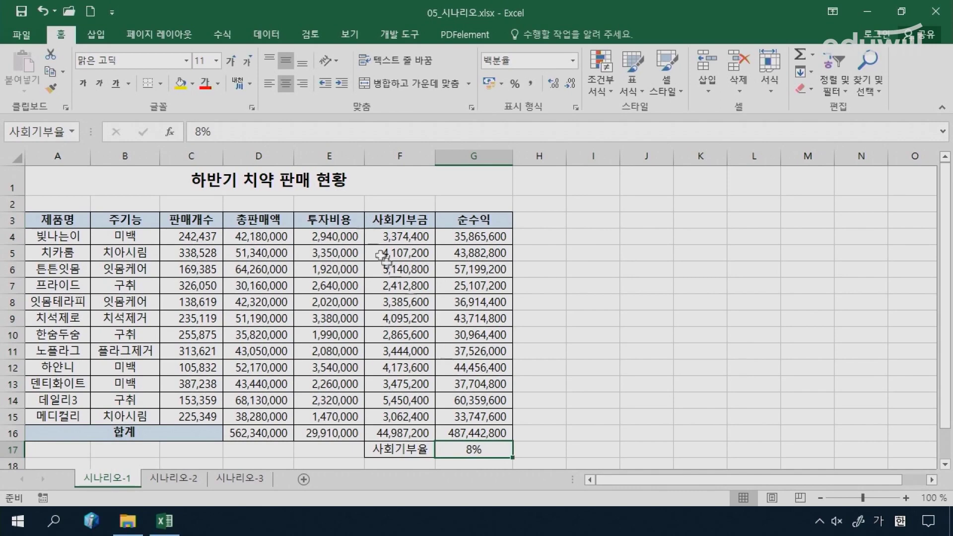
Step: Add a scenario named 사회기부확대 with changing cell G17 and a 사회기부율 value of 0.11
left_click(265, 39)
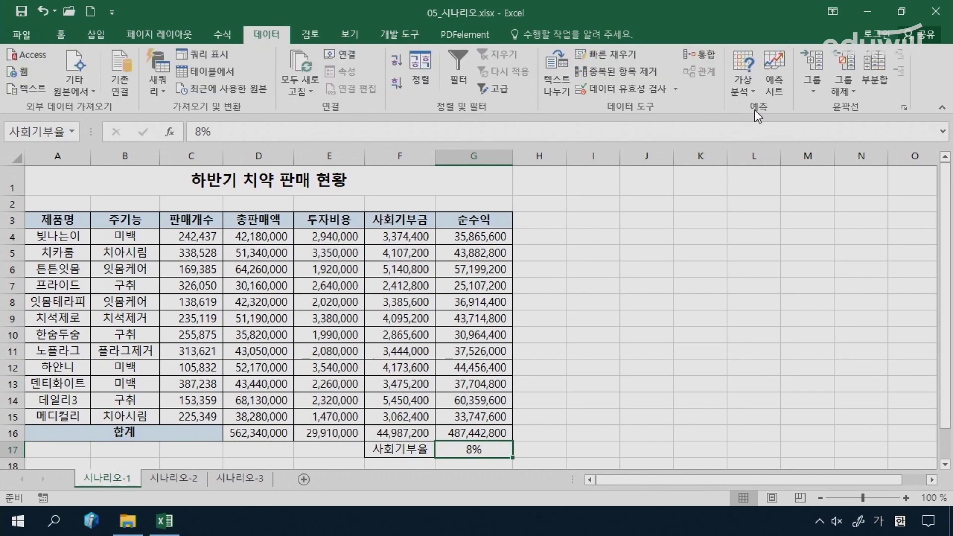
left_click(740, 84)
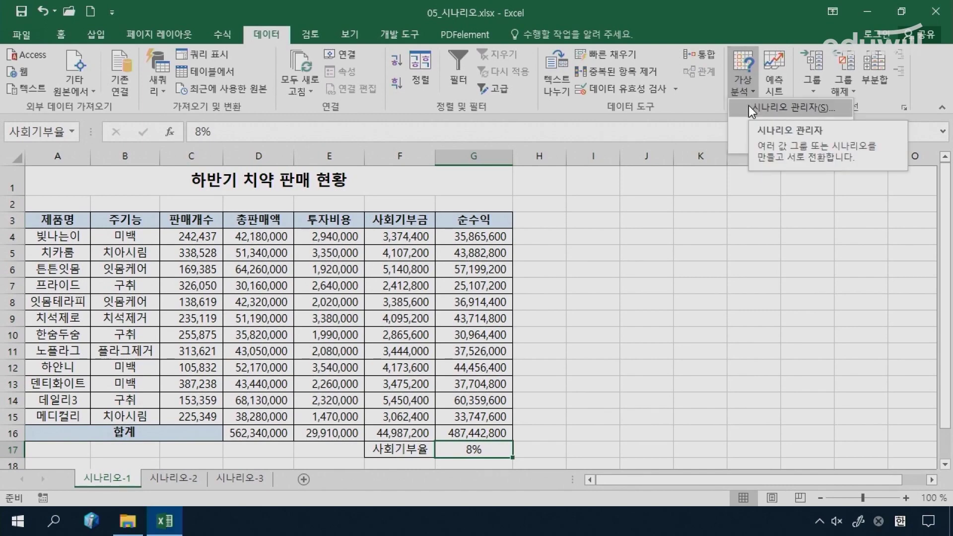
left_click(750, 108)
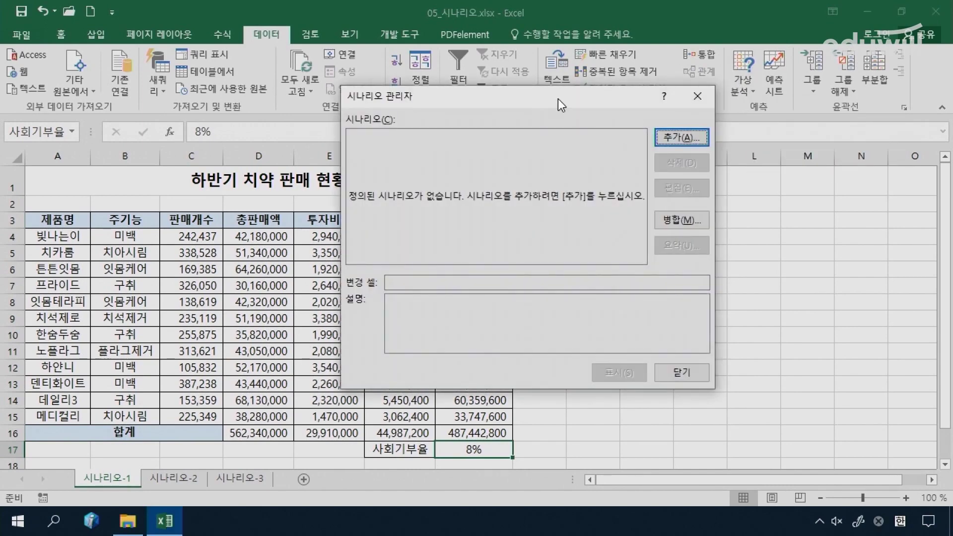
left_click_drag(558, 99, 443, 102)
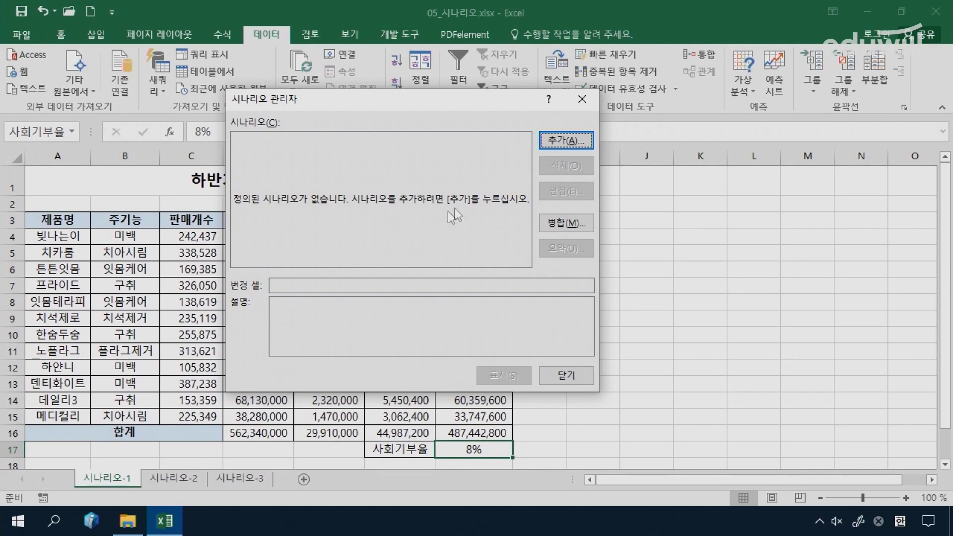
left_click(566, 141)
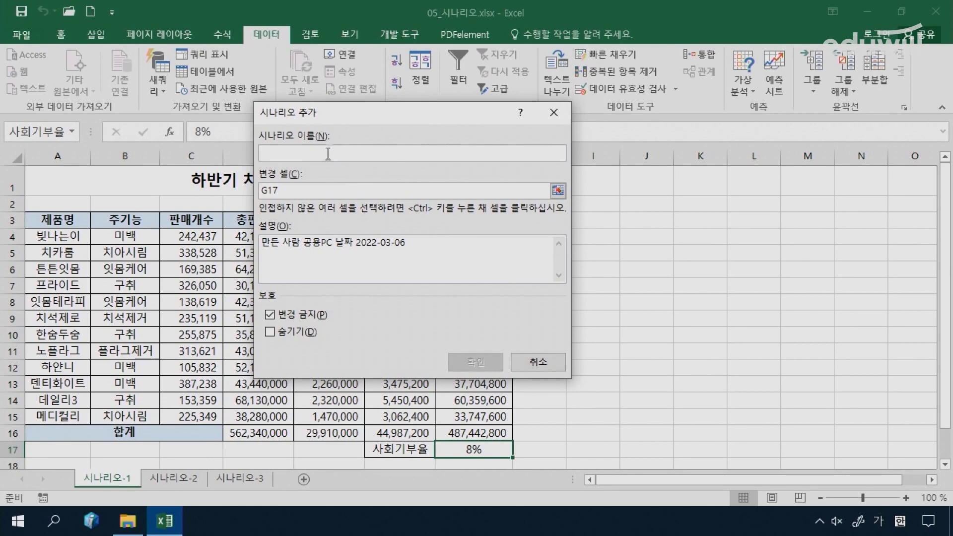
type("사")
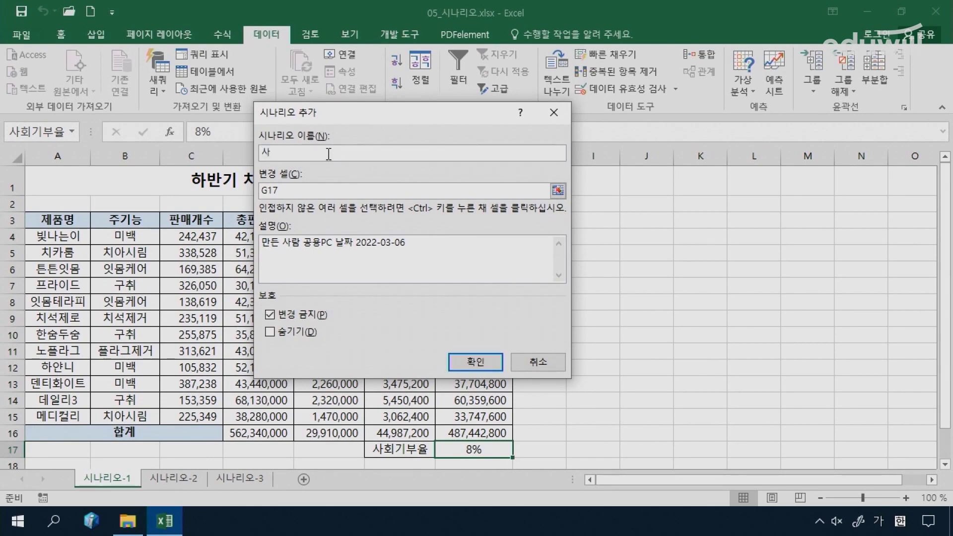
type("회기부확대")
left_click(295, 189)
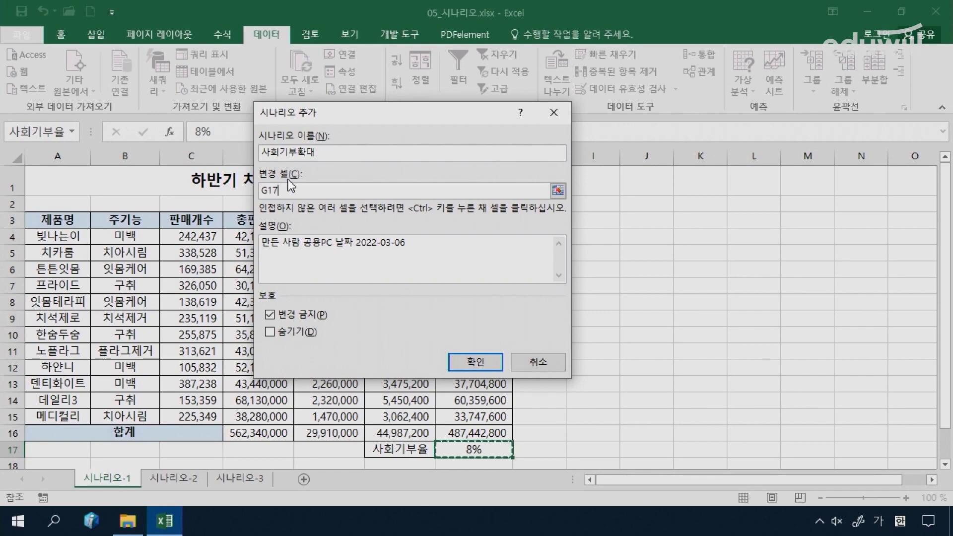
left_click(469, 363)
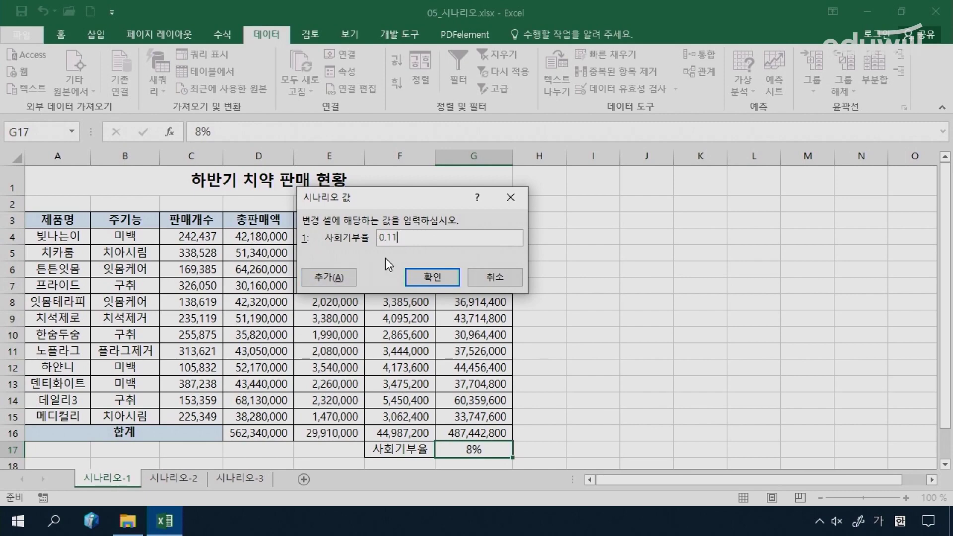
left_click(346, 281)
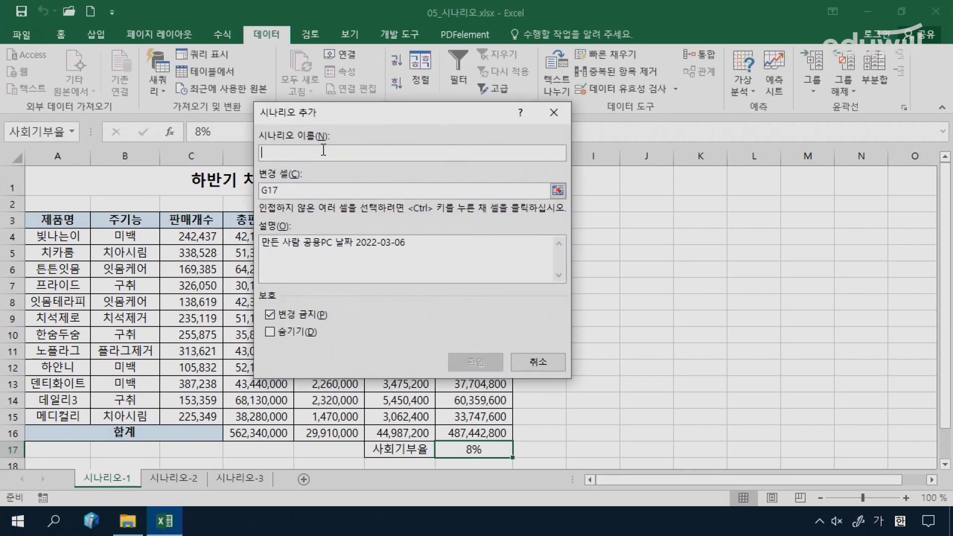
Step: Add a second scenario named 사회기부축소 for the same changing cell with a 사회기부율 value of 5%
type("사회기부")
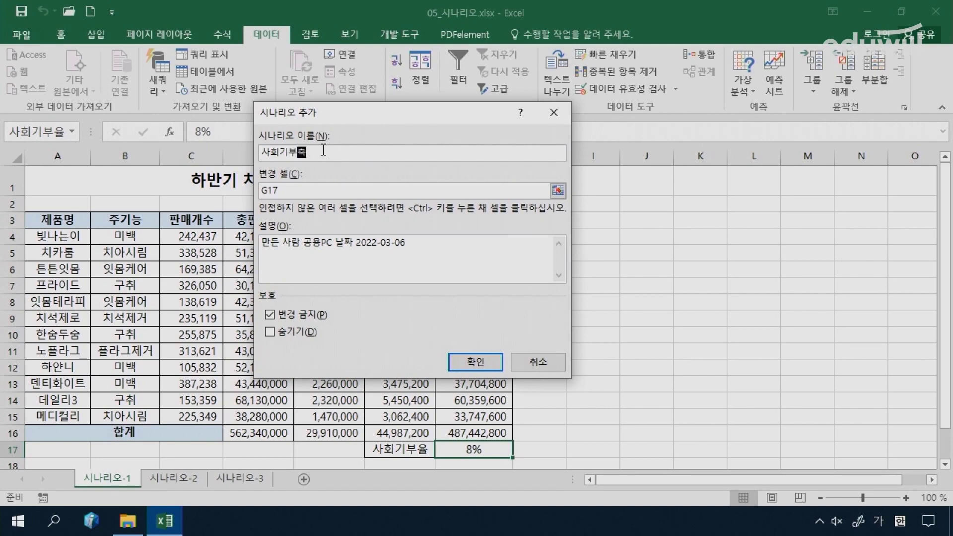
type("축소")
left_click(474, 363)
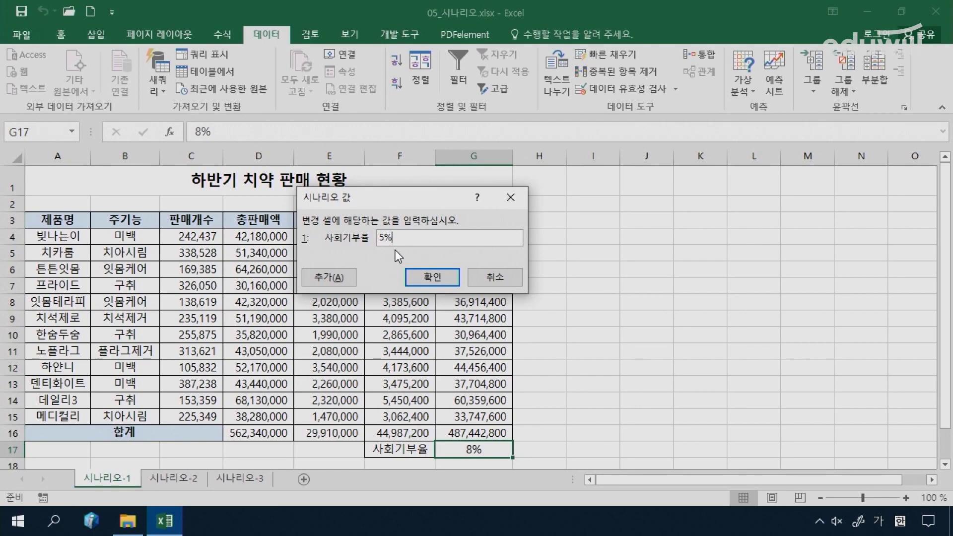
left_click(426, 277)
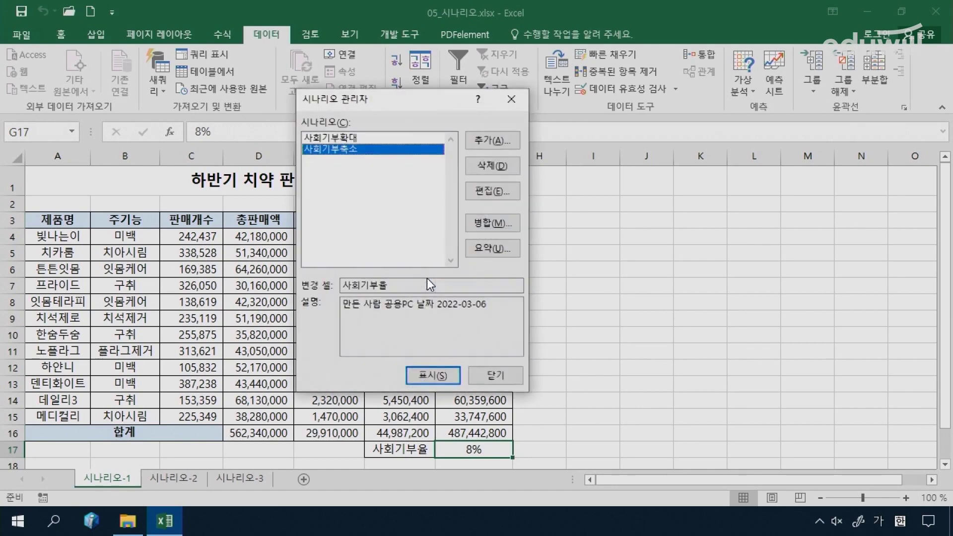
Step: Generate a 시나리오 요약 report of both scenarios with G16 as the result cell
left_click(350, 139)
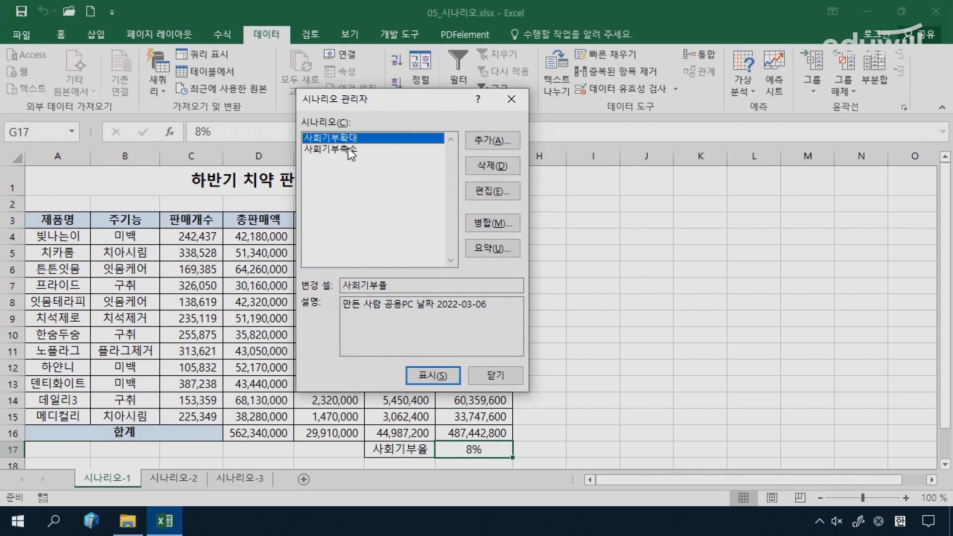
left_click(348, 149)
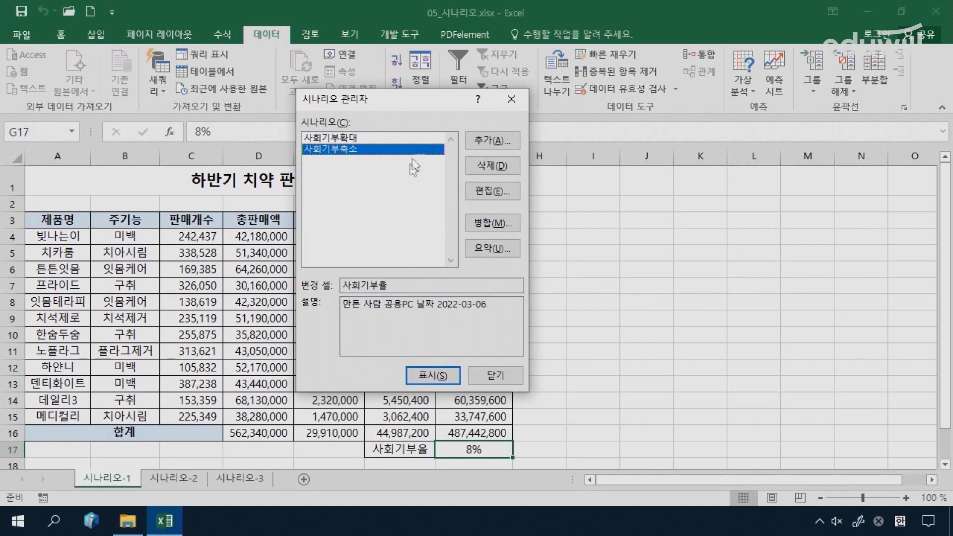
left_click(488, 249)
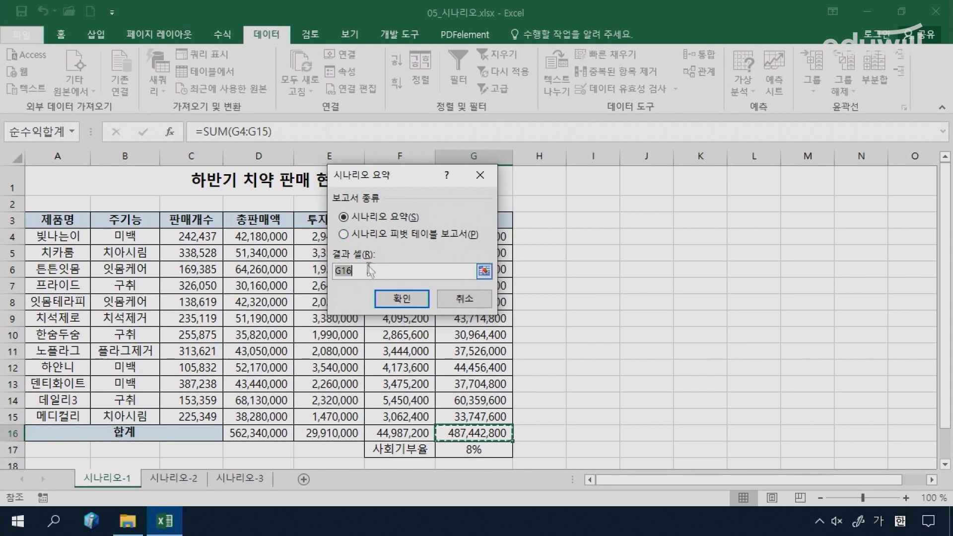
left_click_drag(383, 181, 264, 176)
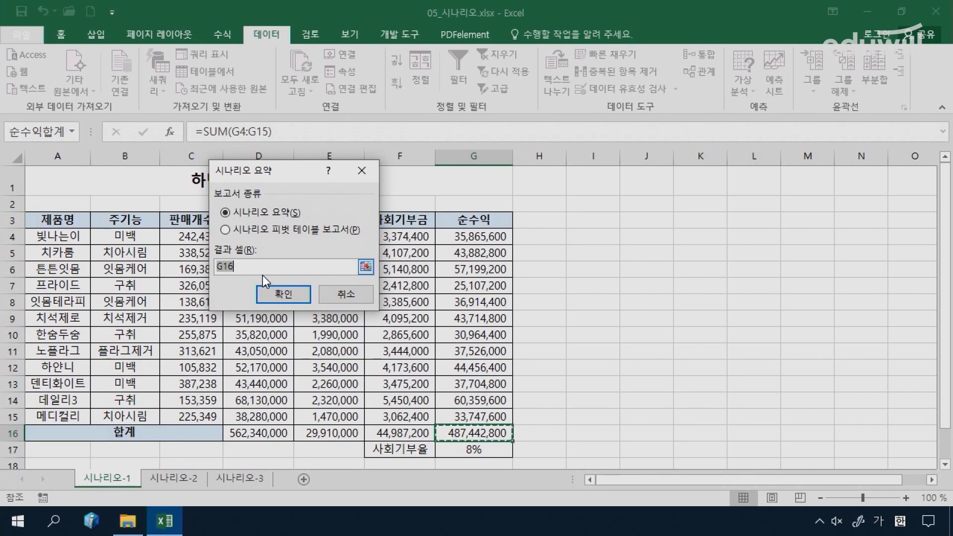
left_click(290, 296)
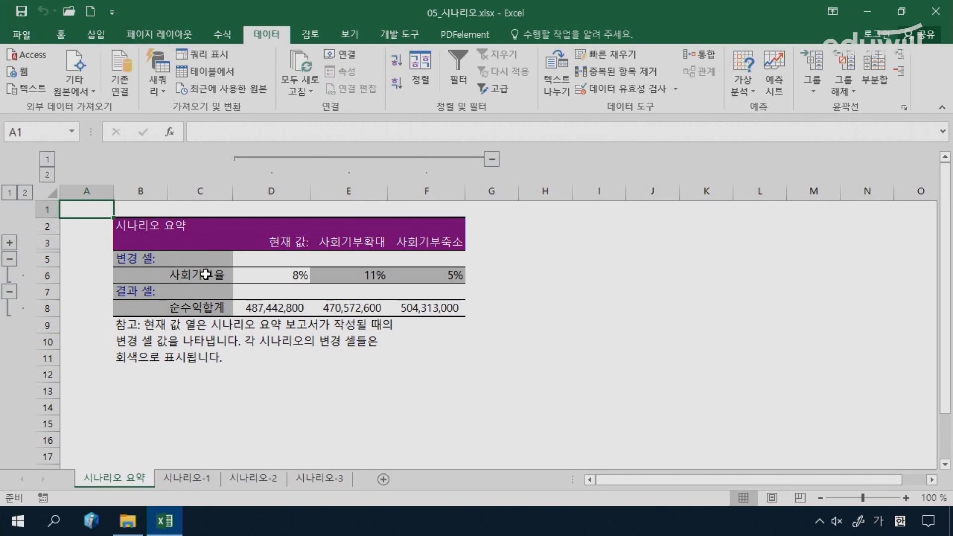
Step: Examine the 사회기부율 and 순수익합계 rows in the summary report for the current values and both scenarios
left_click(269, 272)
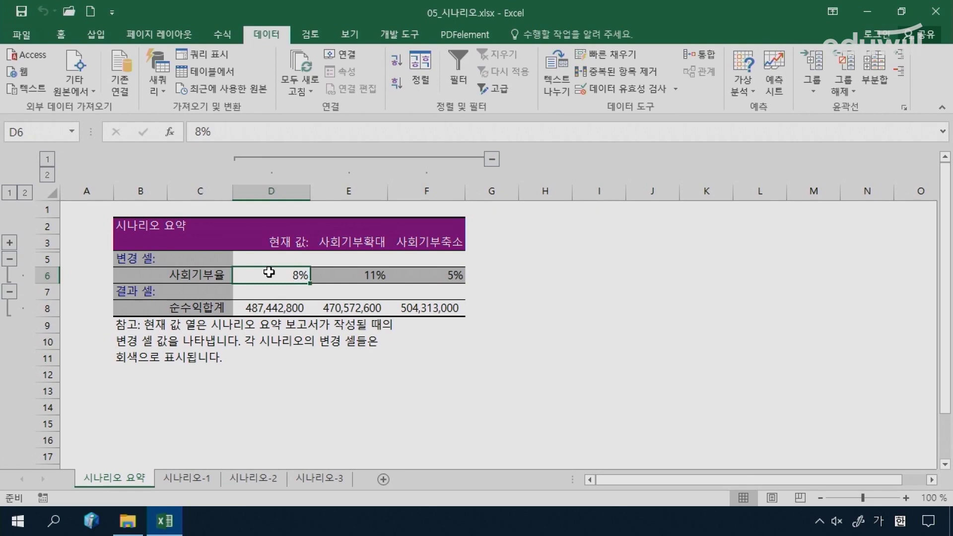
left_click(268, 306)
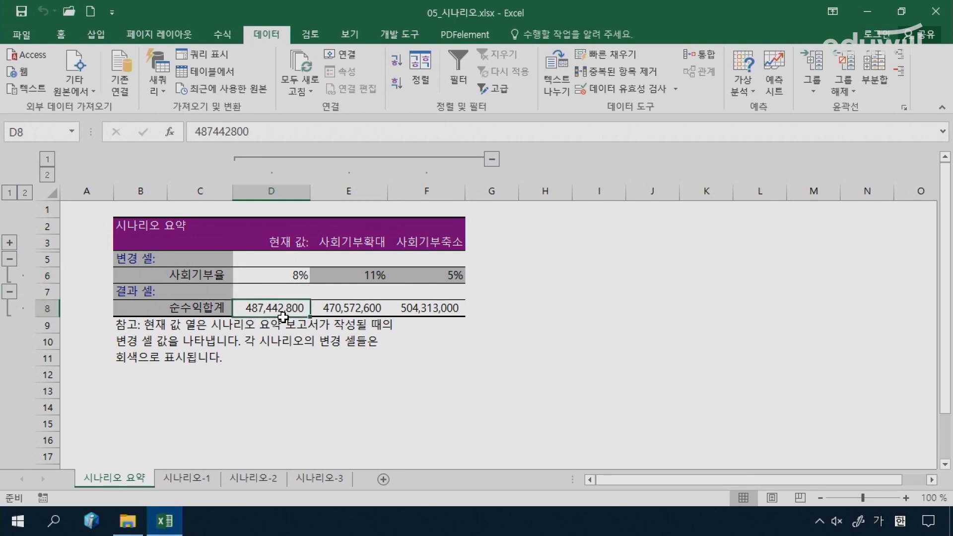
left_click(294, 276)
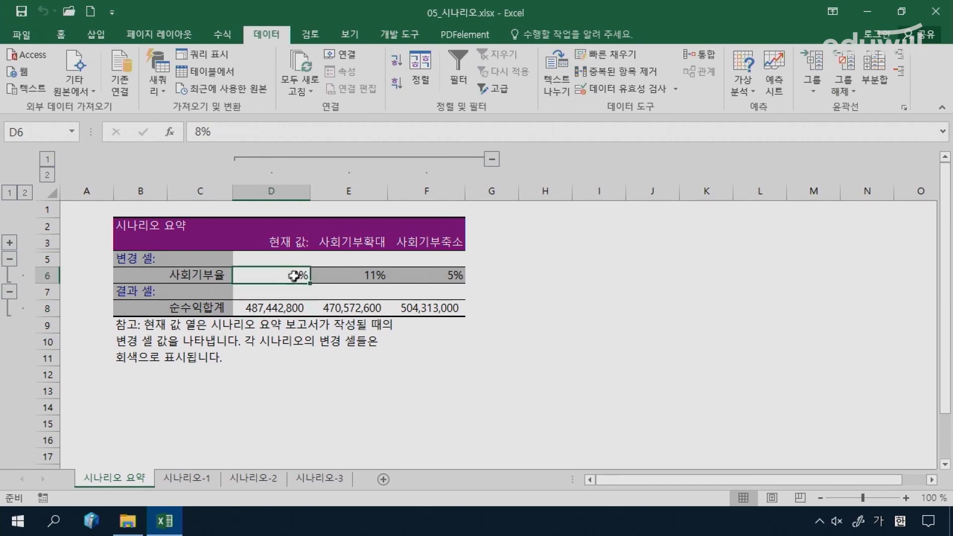
left_click(347, 271)
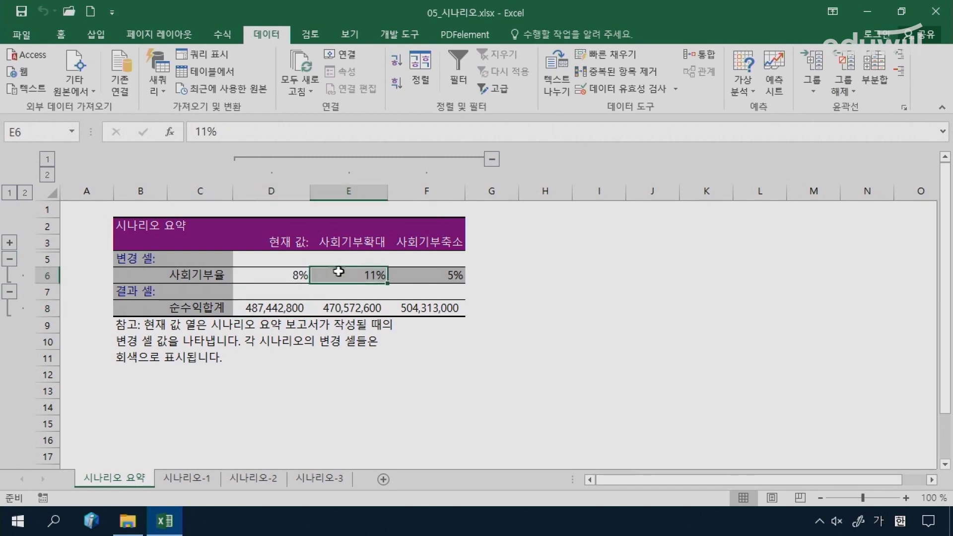
left_click(353, 308)
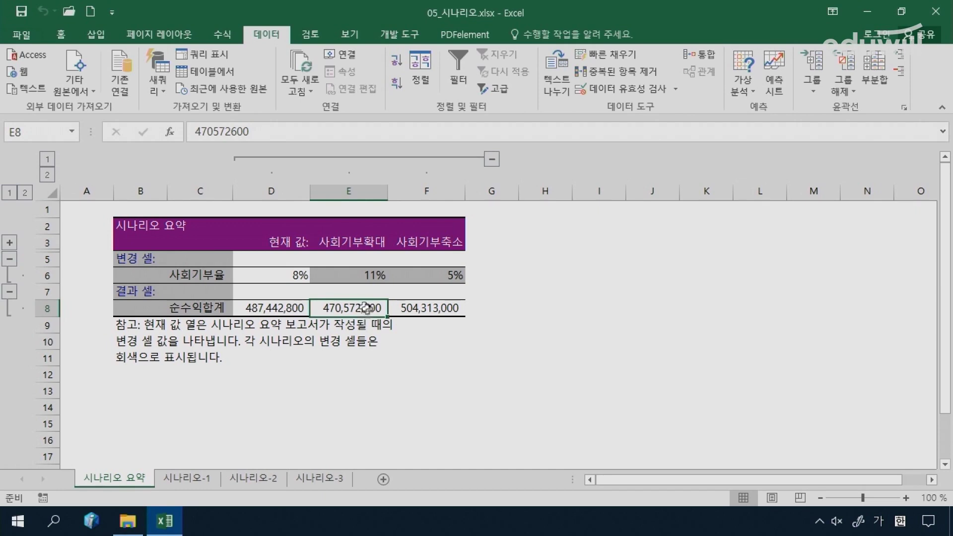
left_click(441, 274)
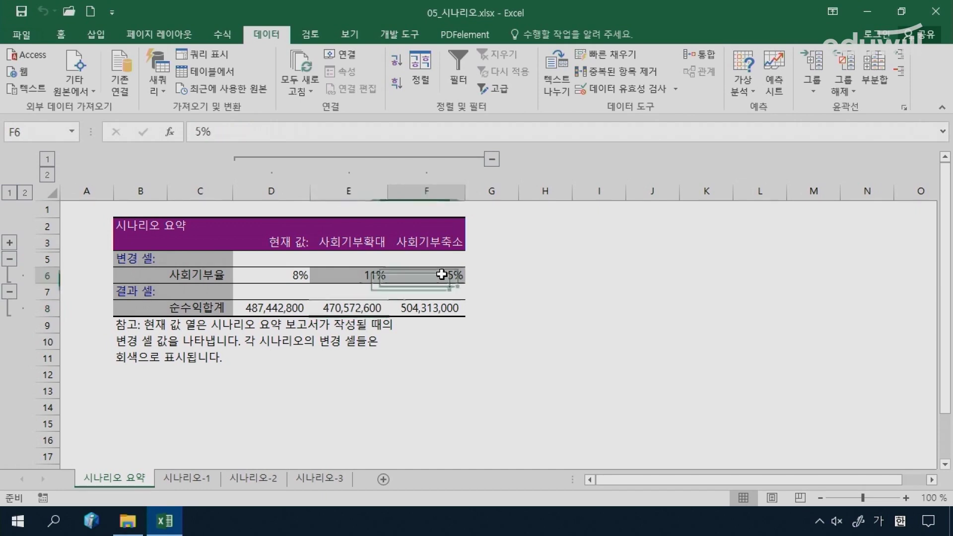
left_click(439, 308)
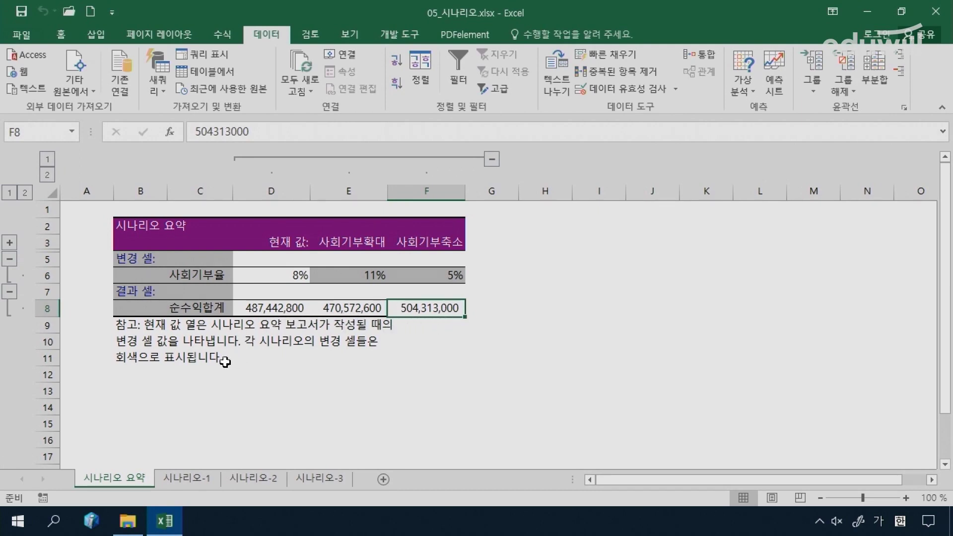
left_click(197, 274)
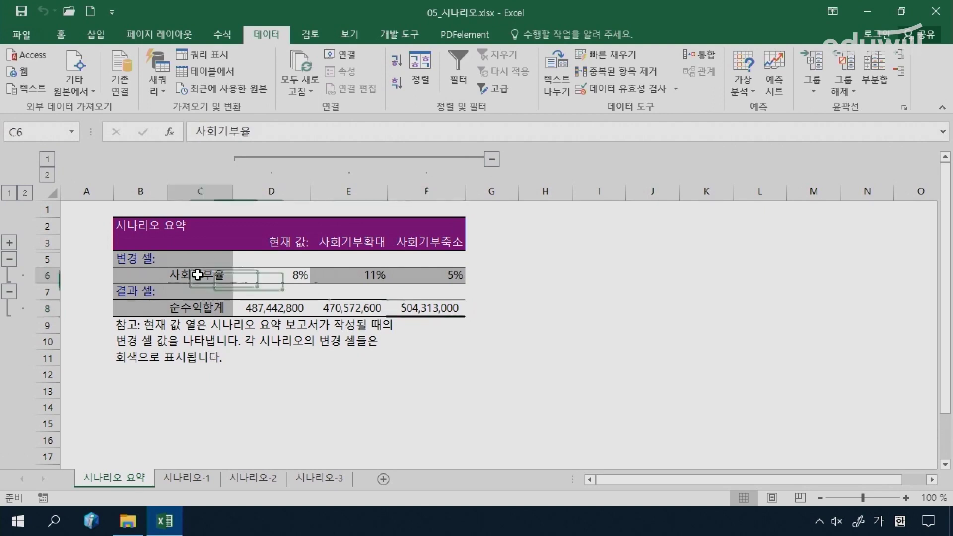
left_click(206, 308)
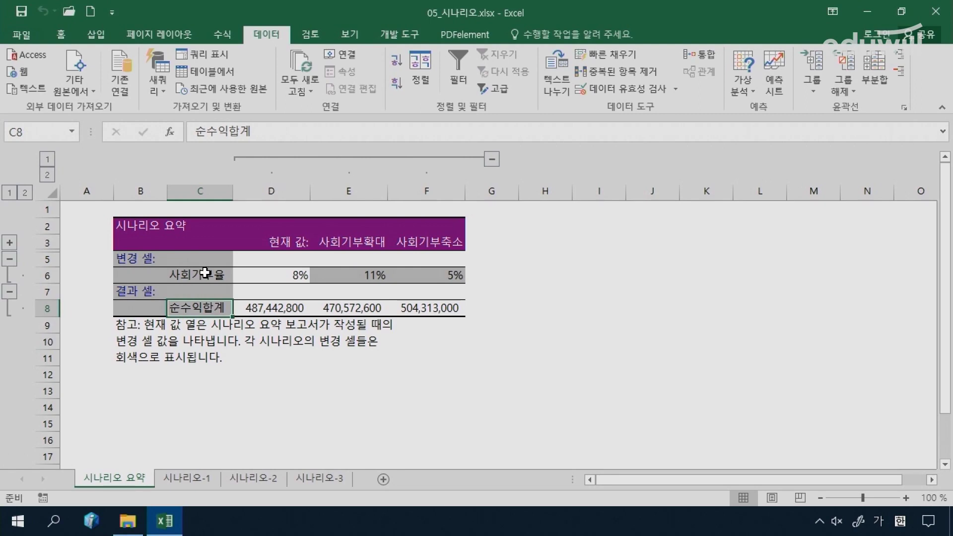
mouse_move(158, 264)
left_mouse_down()
mouse_move(206, 312)
mouse_move(236, 318)
left_mouse_up()
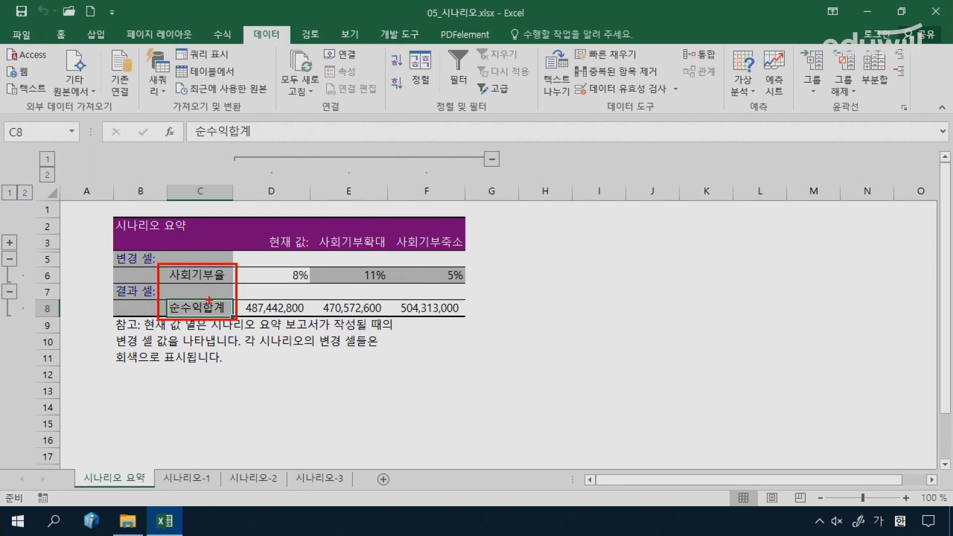
key("Escape")
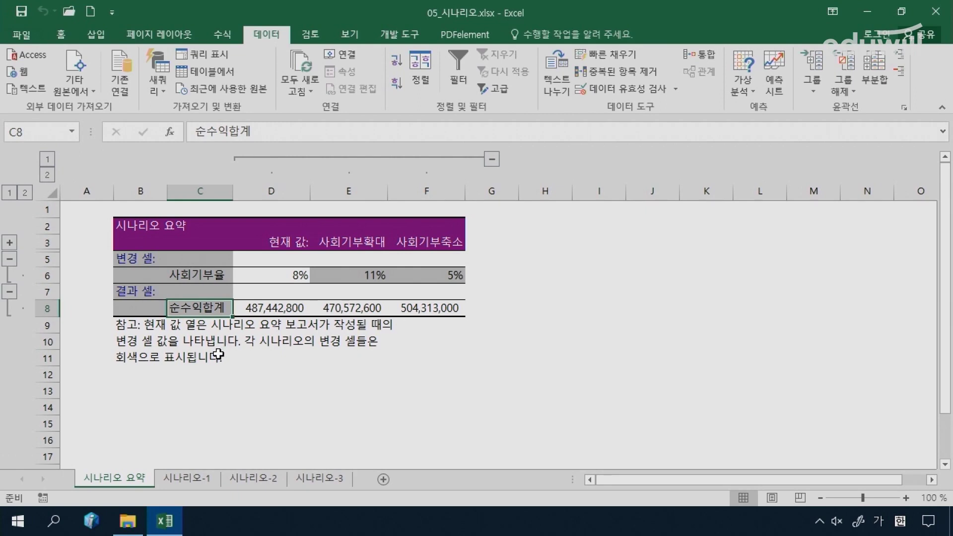
Step: Permanently delete the 시나리오 요약 sheet
right_click(138, 480)
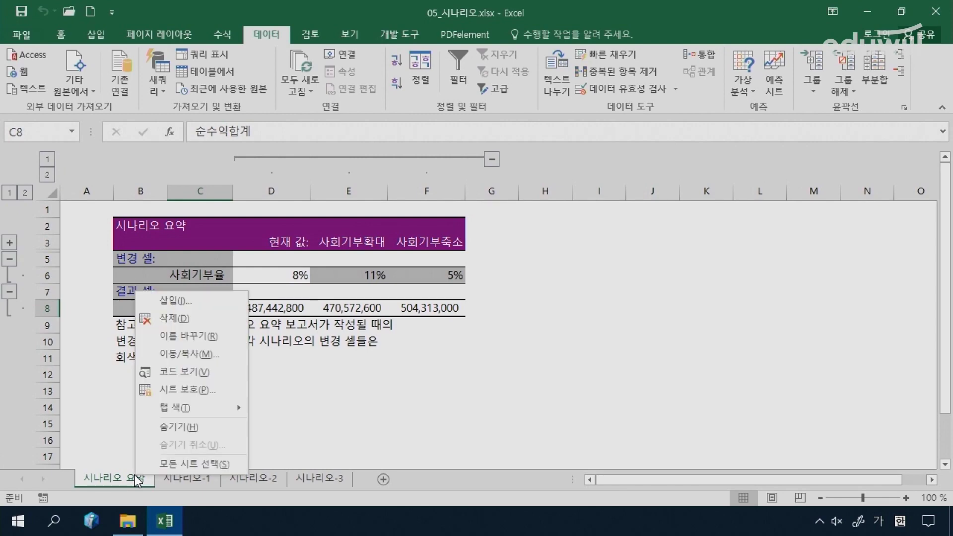
left_click(163, 321)
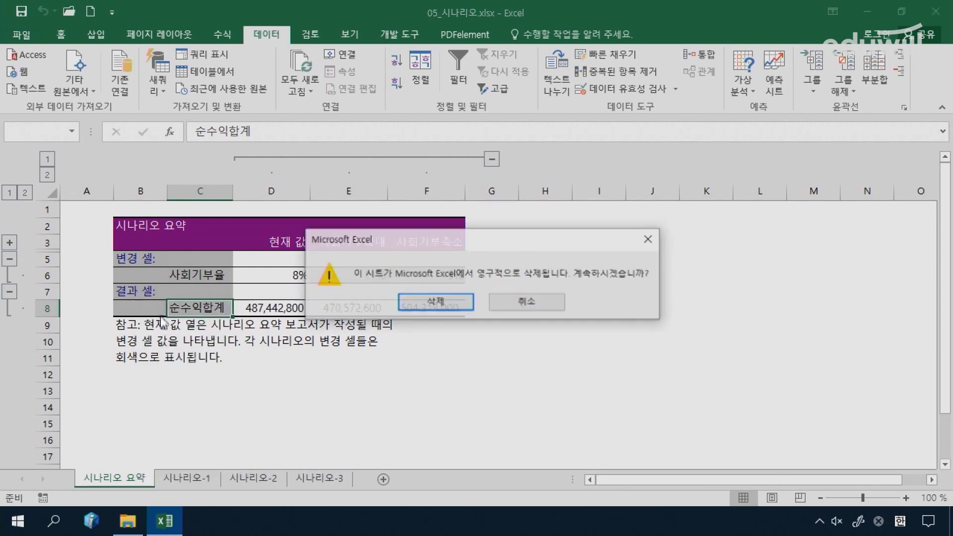
left_click(435, 302)
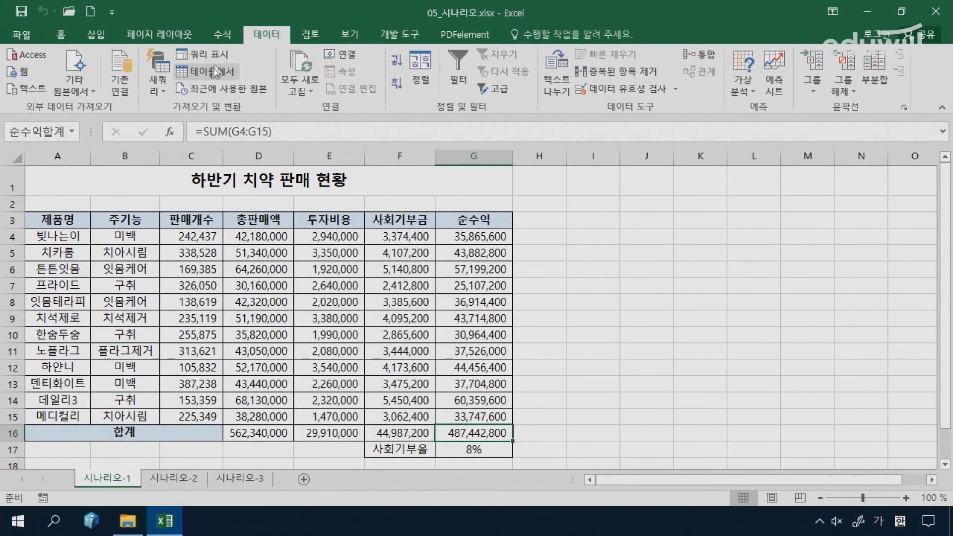
Step: Review the defined names 사회기부율 and 순수익합계 and their cell references in the Name Manager
left_click(228, 36)
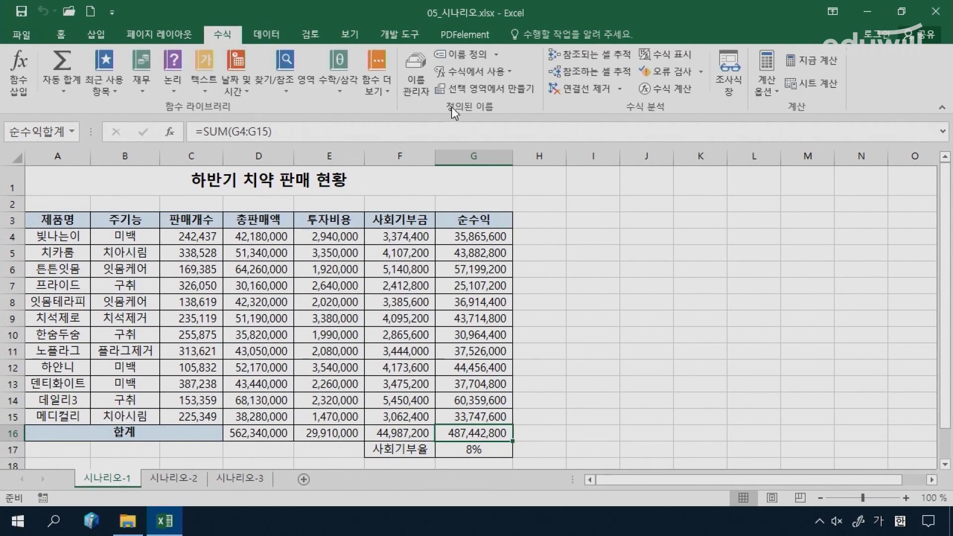
left_click(421, 96)
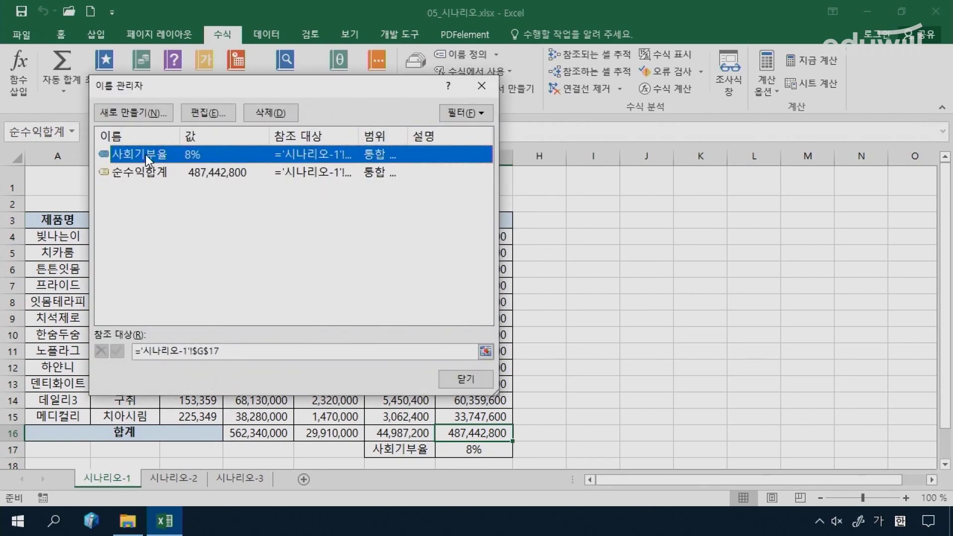
left_click(144, 174)
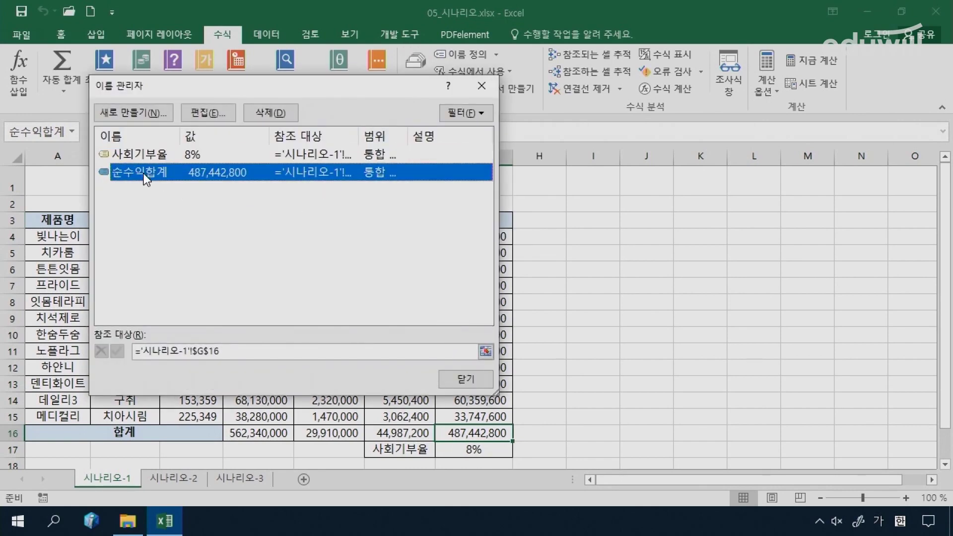
left_click(148, 154)
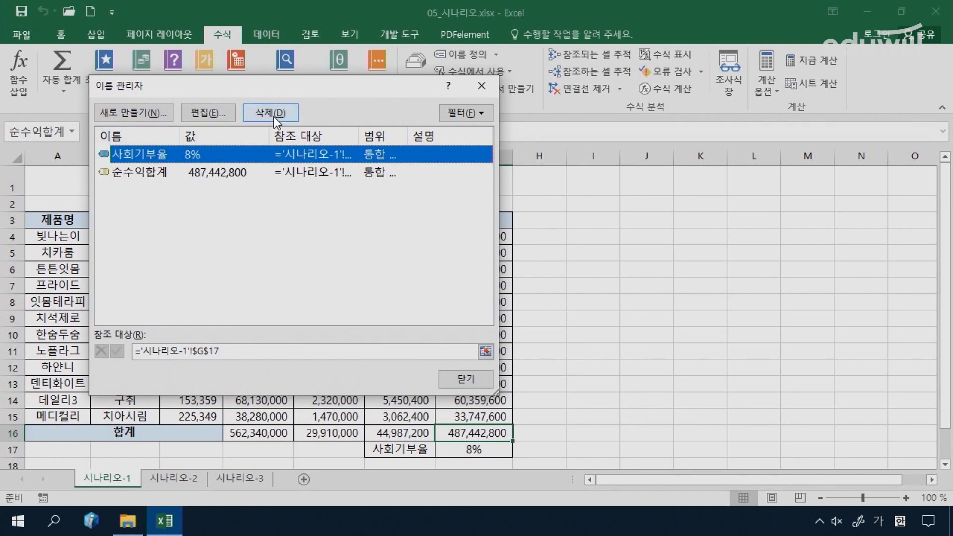
left_click(478, 85)
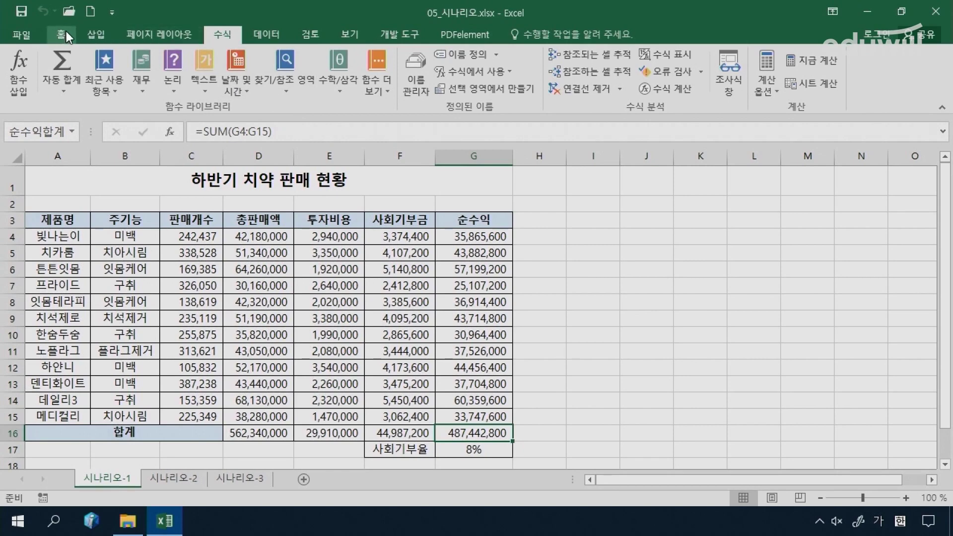
Step: Create a 시나리오 요약 report from the existing scenarios, using G16 as the result cell
left_click(257, 29)
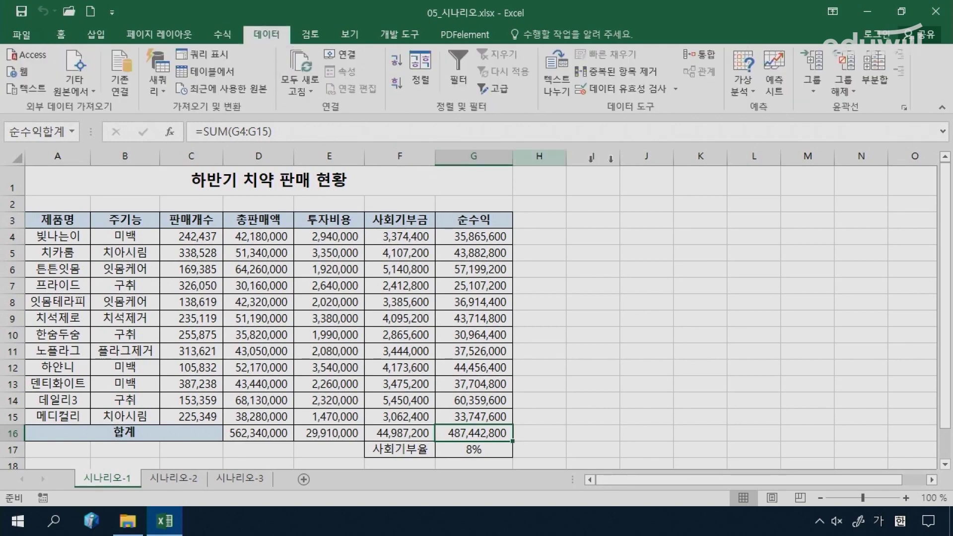
left_click(743, 94)
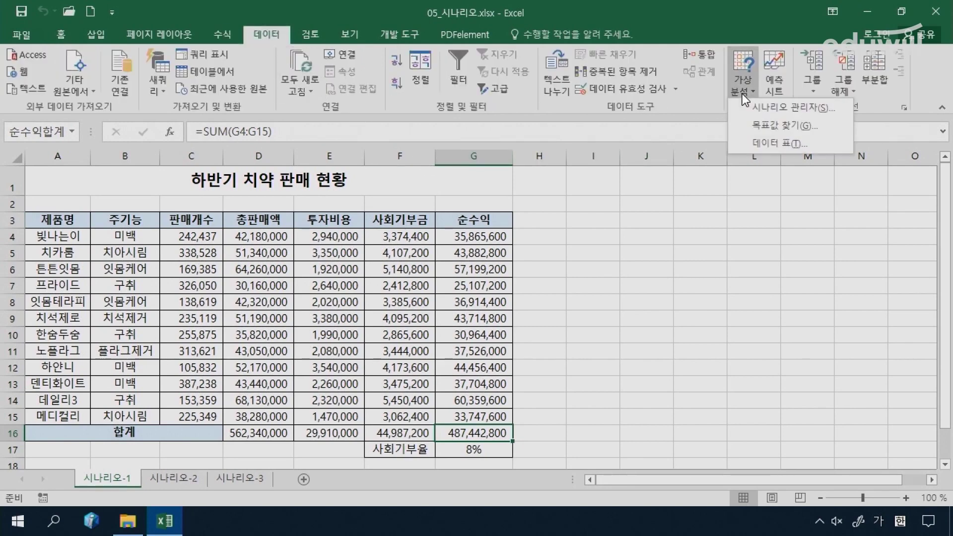
left_click(749, 106)
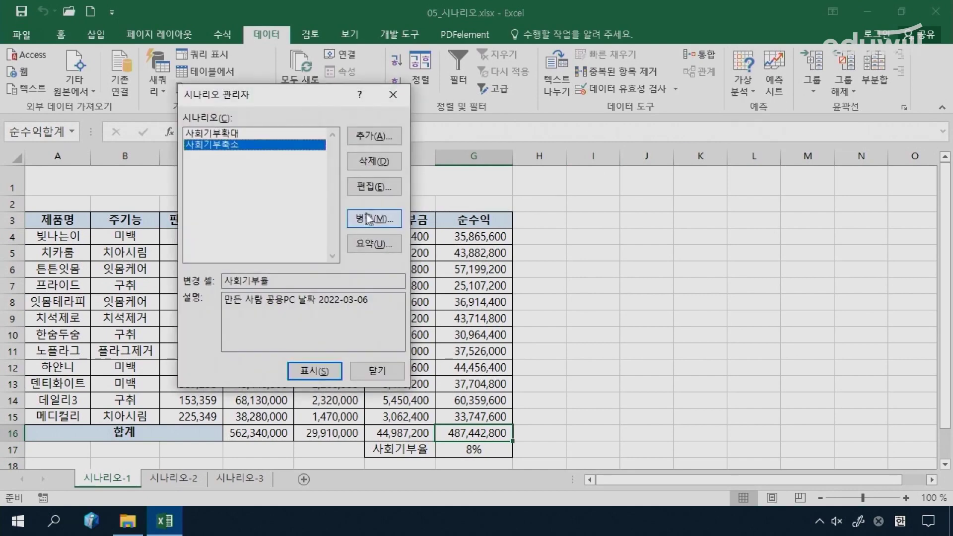
left_click(366, 245)
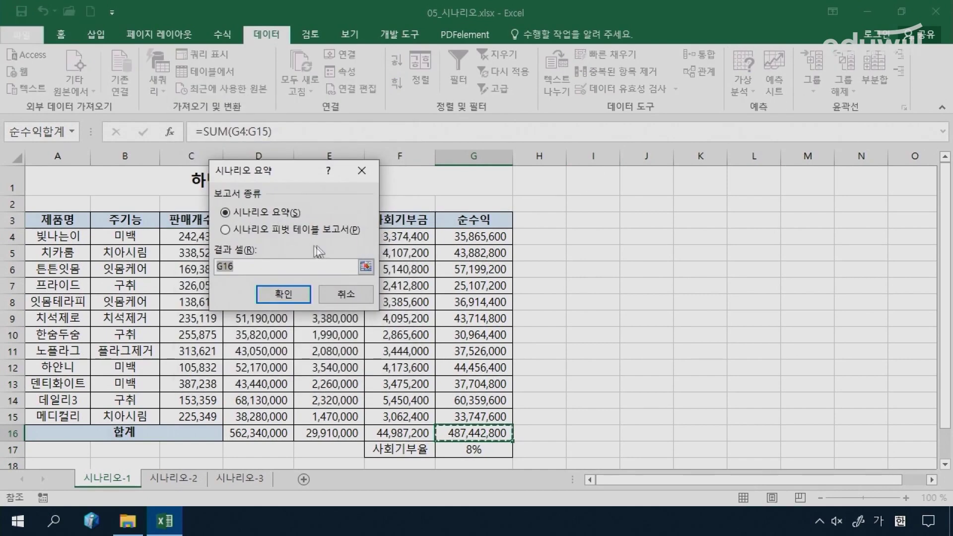
left_click(296, 298)
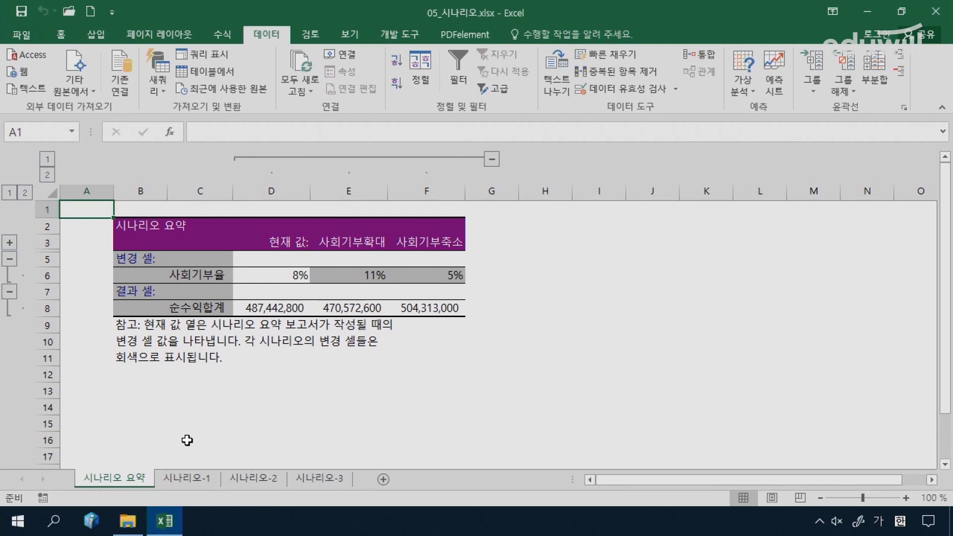
Step: Move the 시나리오 요약 sheet between 시나리오-1 and 시나리오-2, and return it to directly before 시나리오-1
left_click(175, 480)
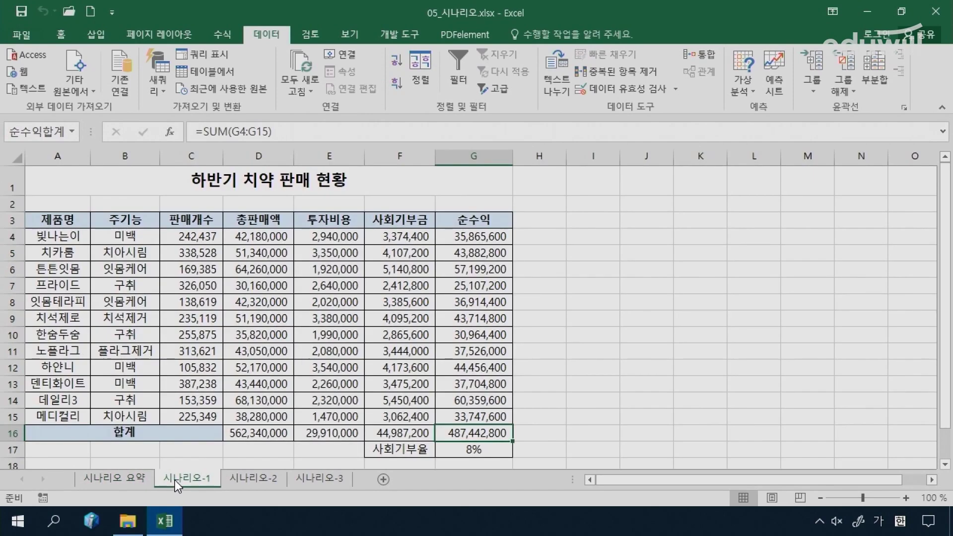
left_click(132, 477)
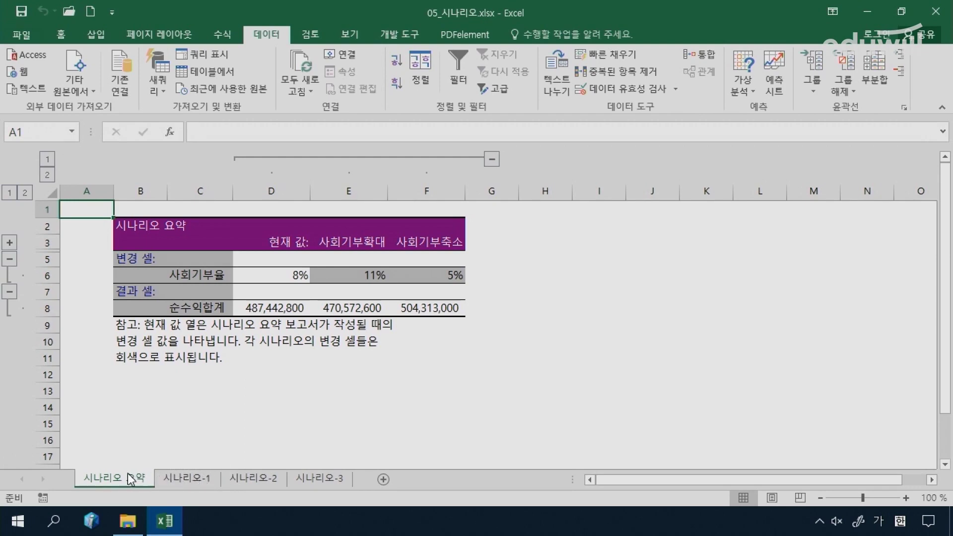
left_click_drag(113, 476, 224, 489)
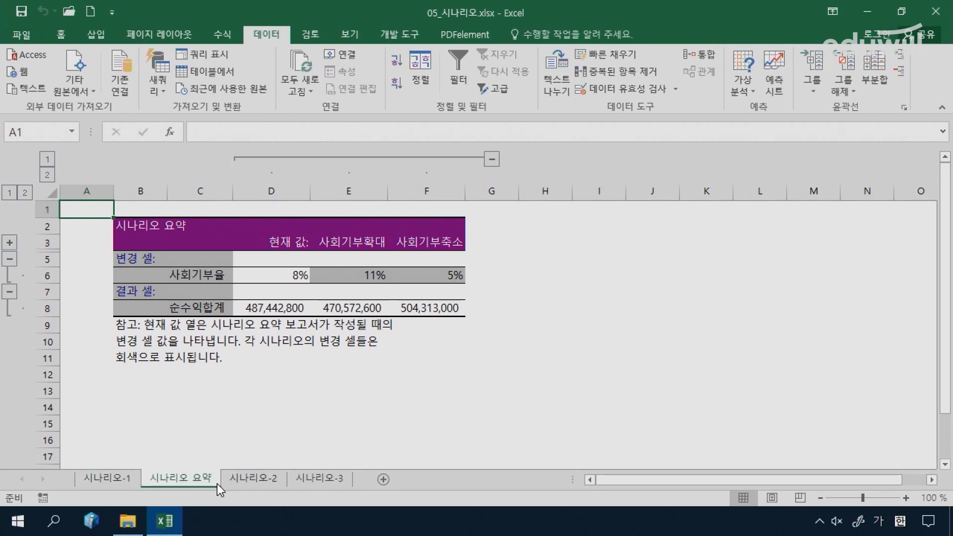
left_click_drag(204, 482, 127, 460)
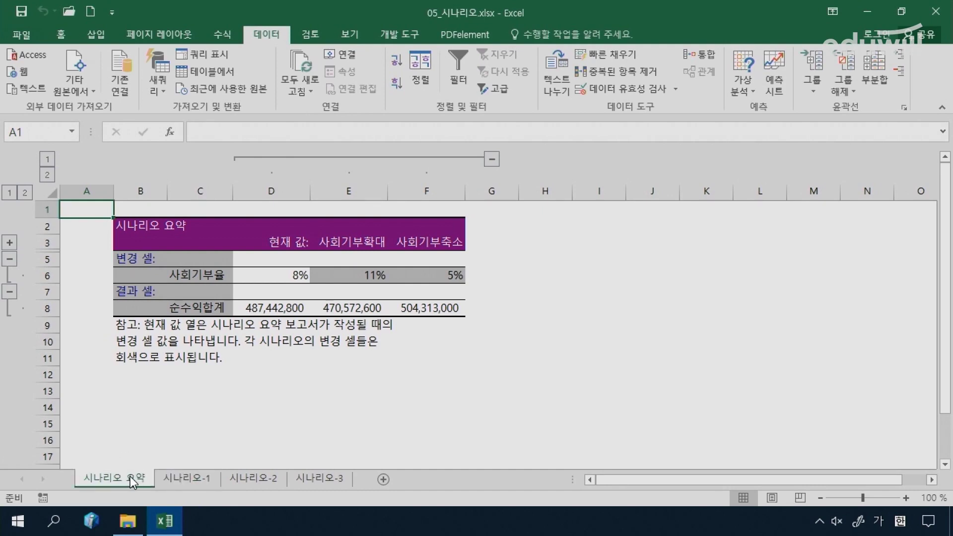